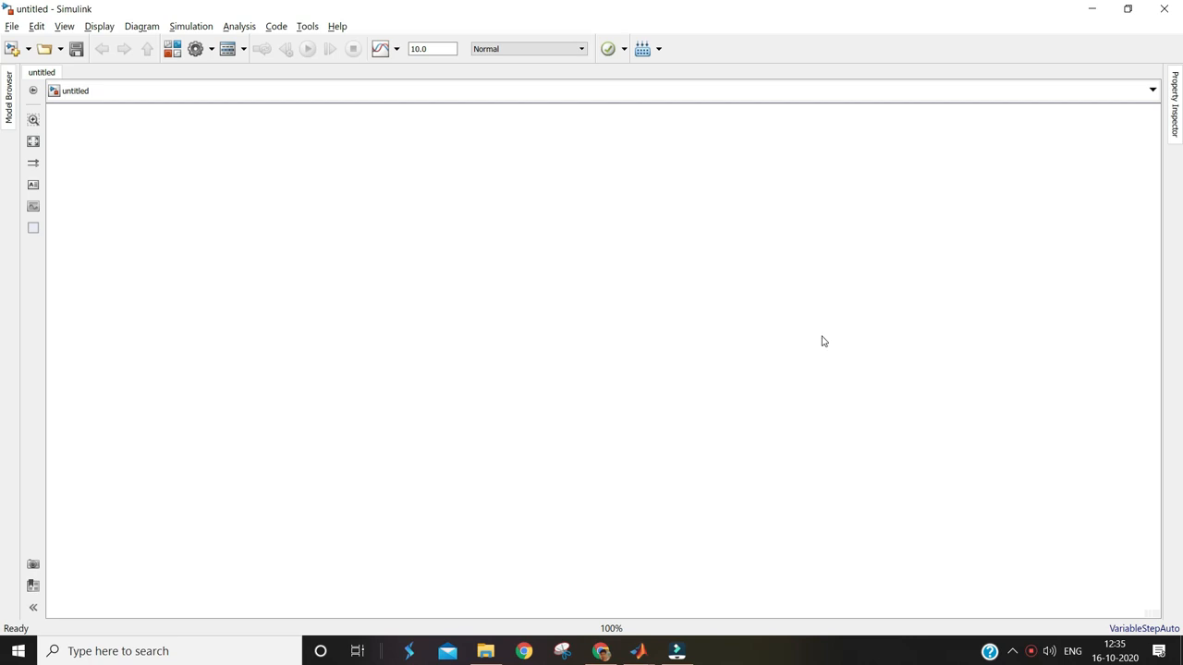
Search the block library for powergui and place the powergui block in the upper middle of the empty model.
click(174, 51)
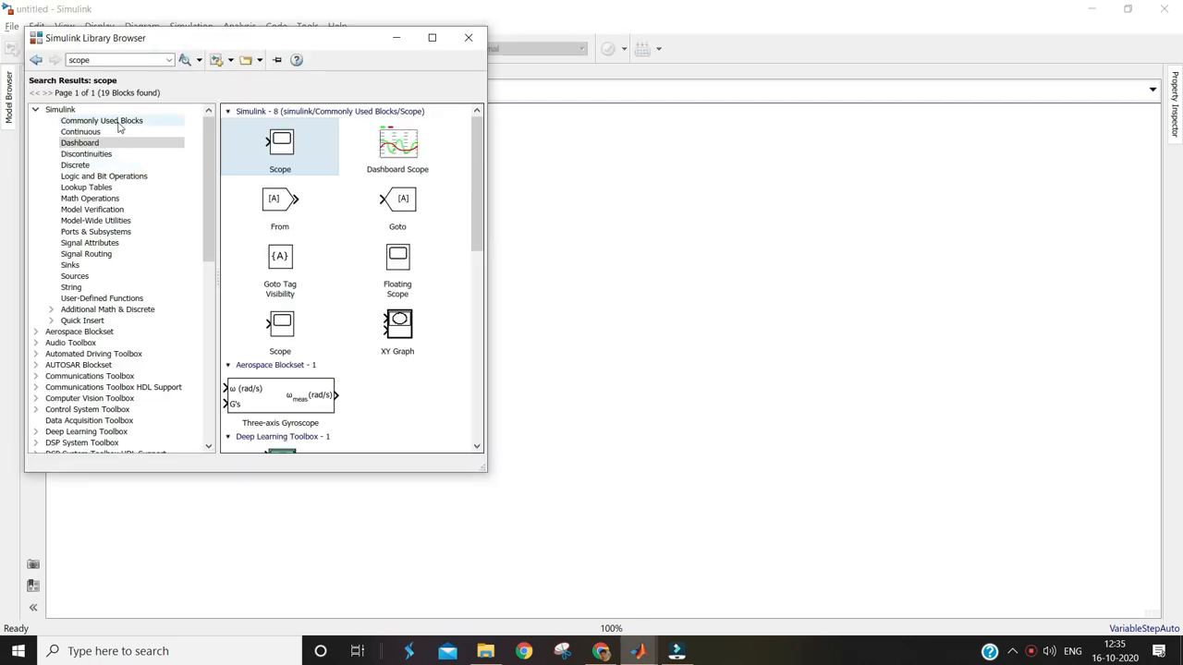
double_click(122, 61)
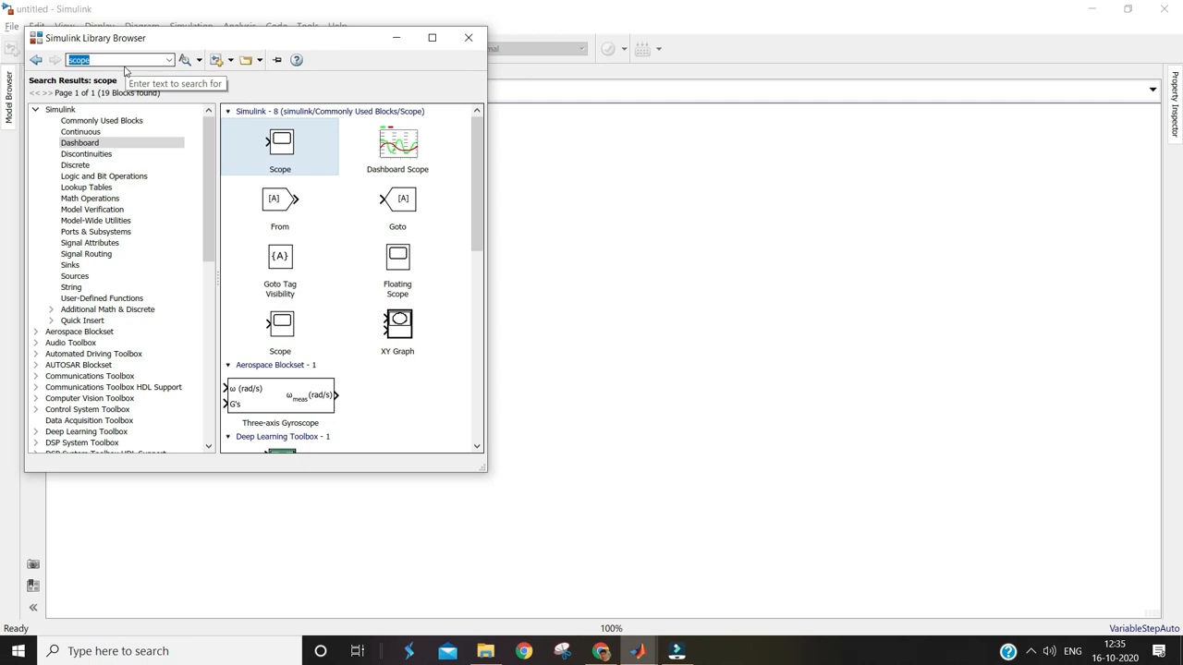
text(powergui)
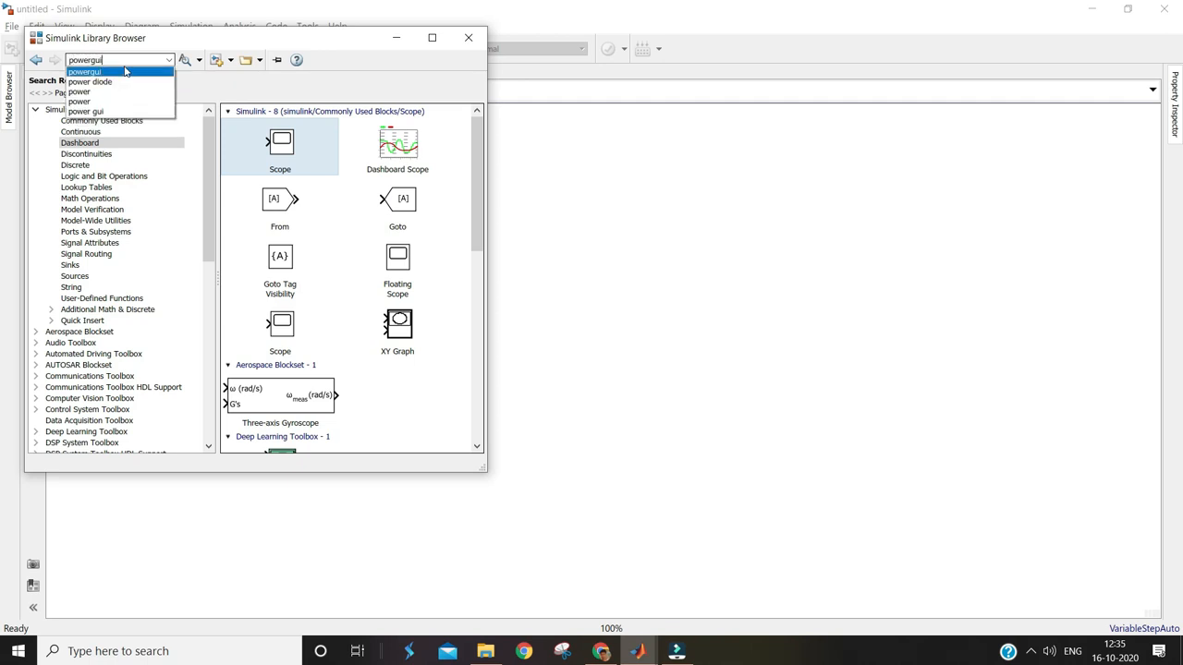
click(125, 71)
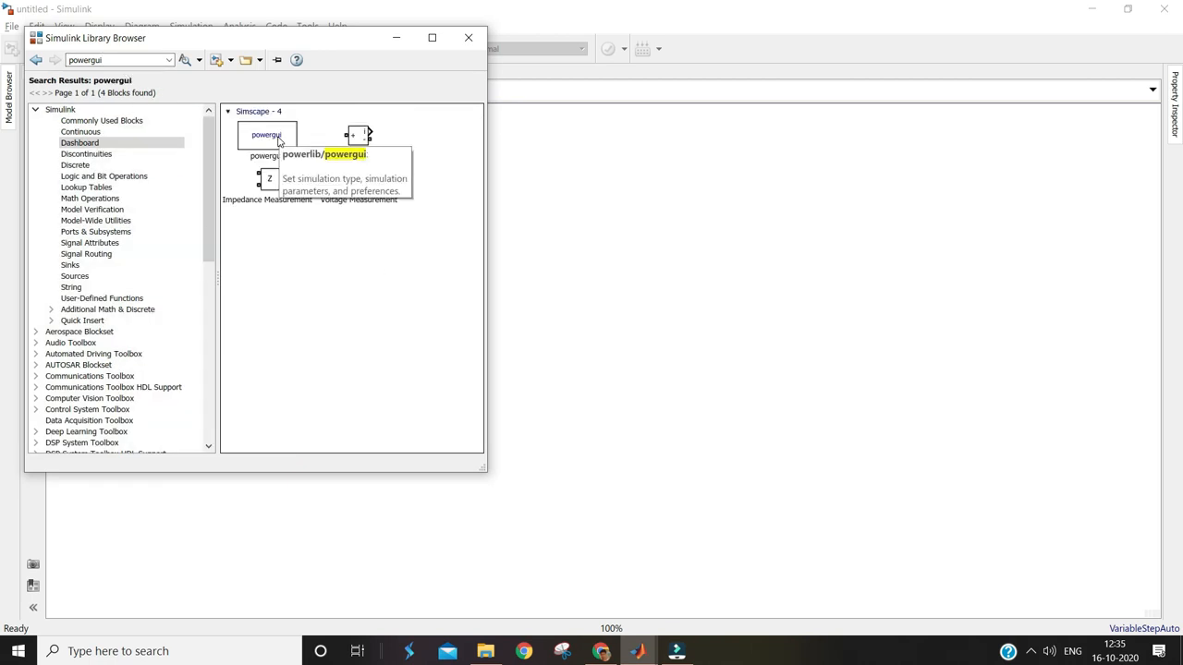
drag(278, 136, 600, 229)
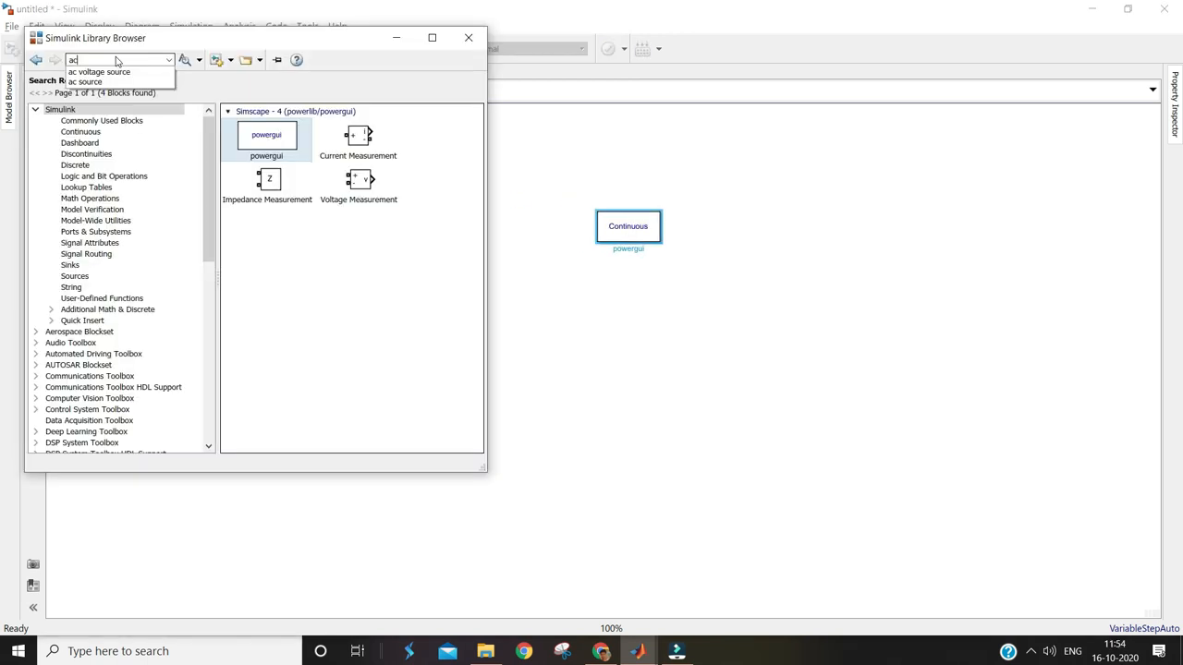
Find "ac voltage source" in the library and place the powerlib AC Voltage Source block below the powergui block.
key(Down)
key(Return)
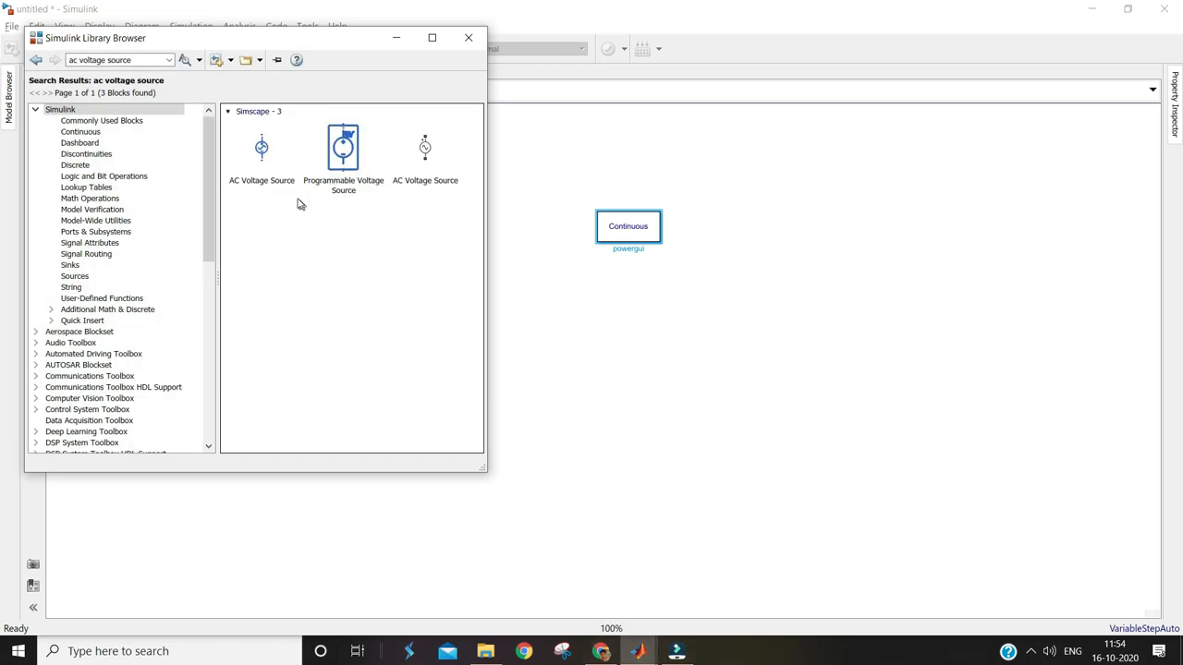
mouse_move(282, 184)
drag(425, 157, 624, 316)
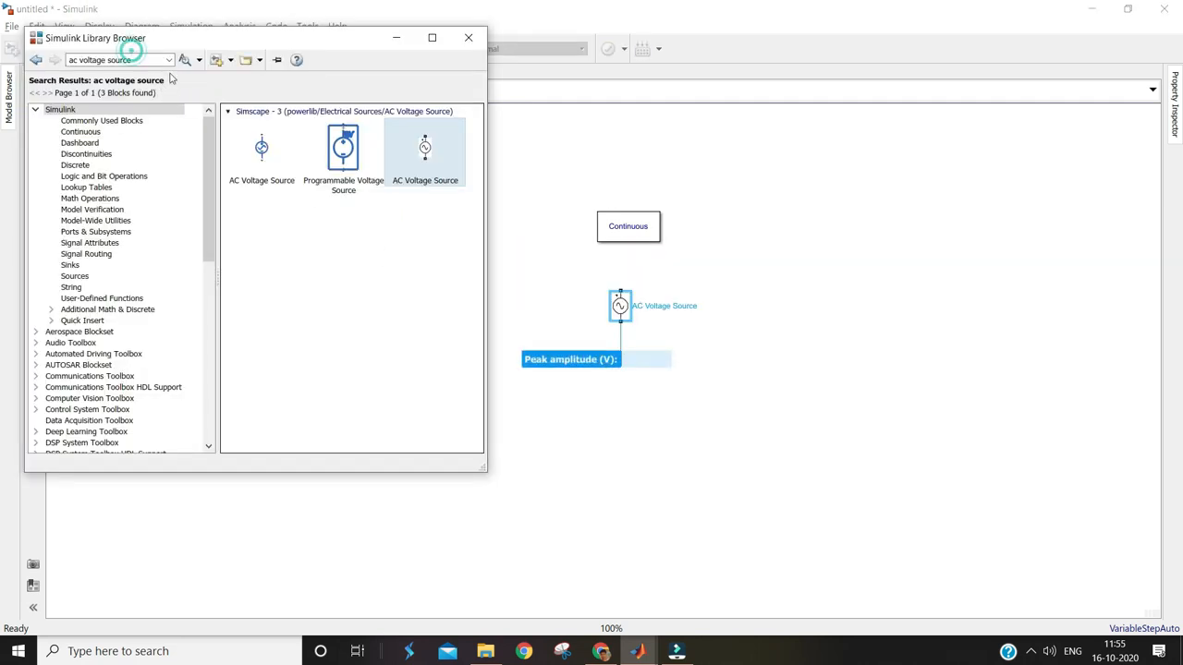
Search the library for thyristor and place the plain Thyristor block with g, a, m and k ports to the right of the AC source.
click(159, 60)
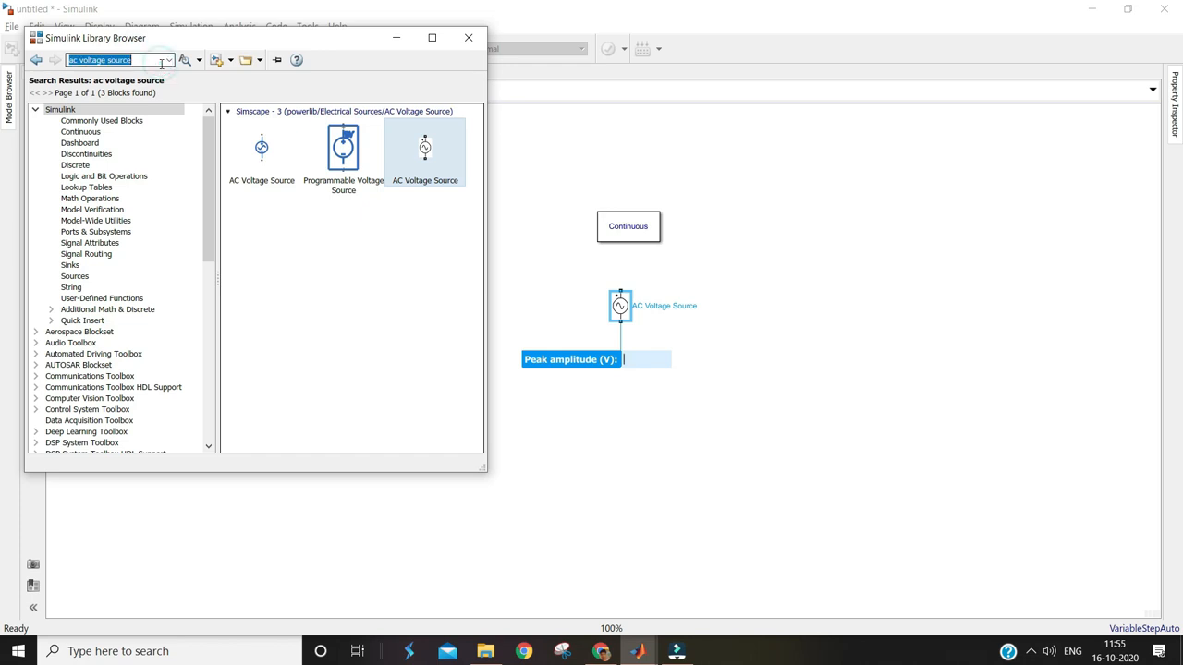
text(thy)
key(Down)
key(Return)
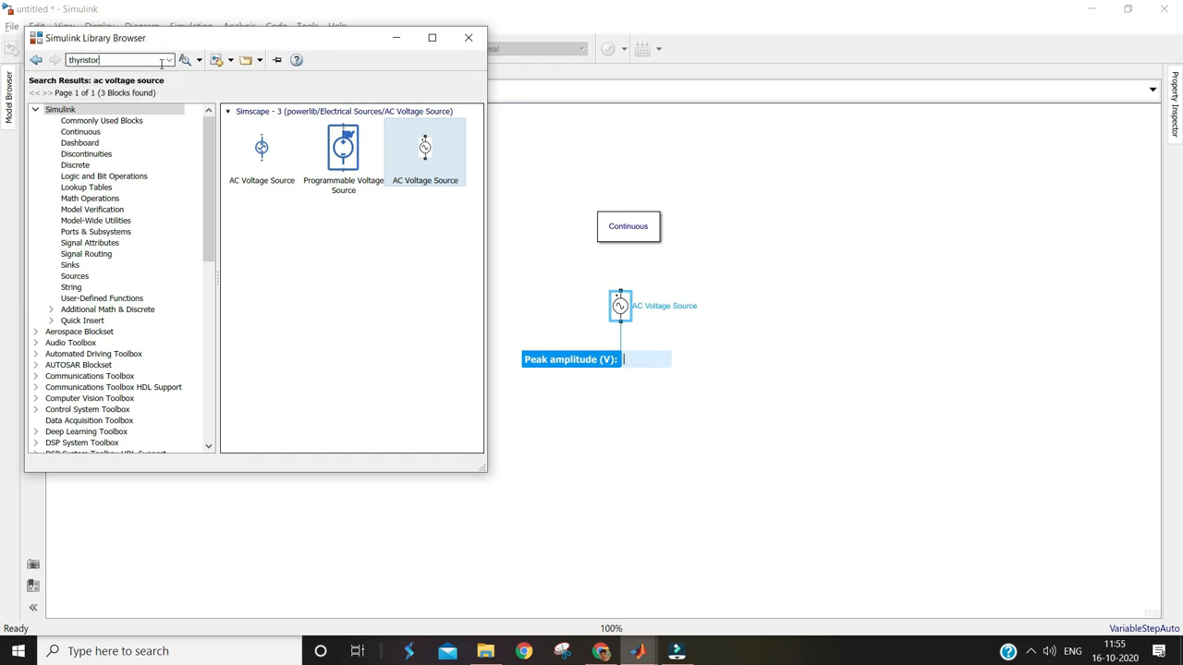
key(Return)
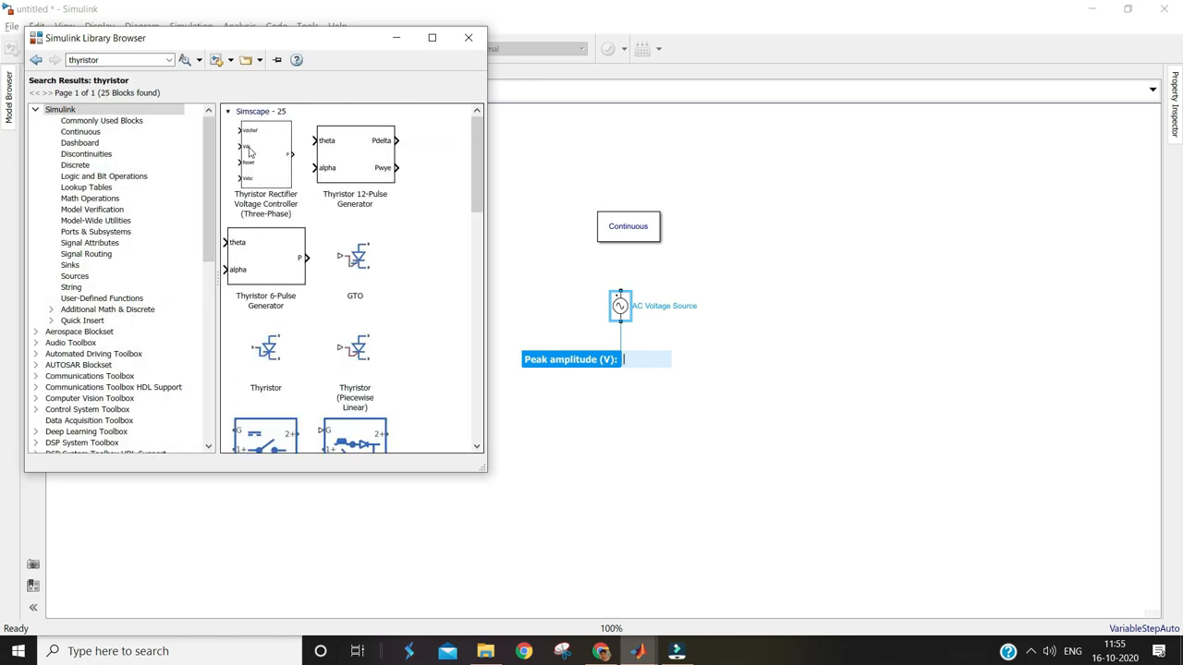
scroll(324, 272, down, 10)
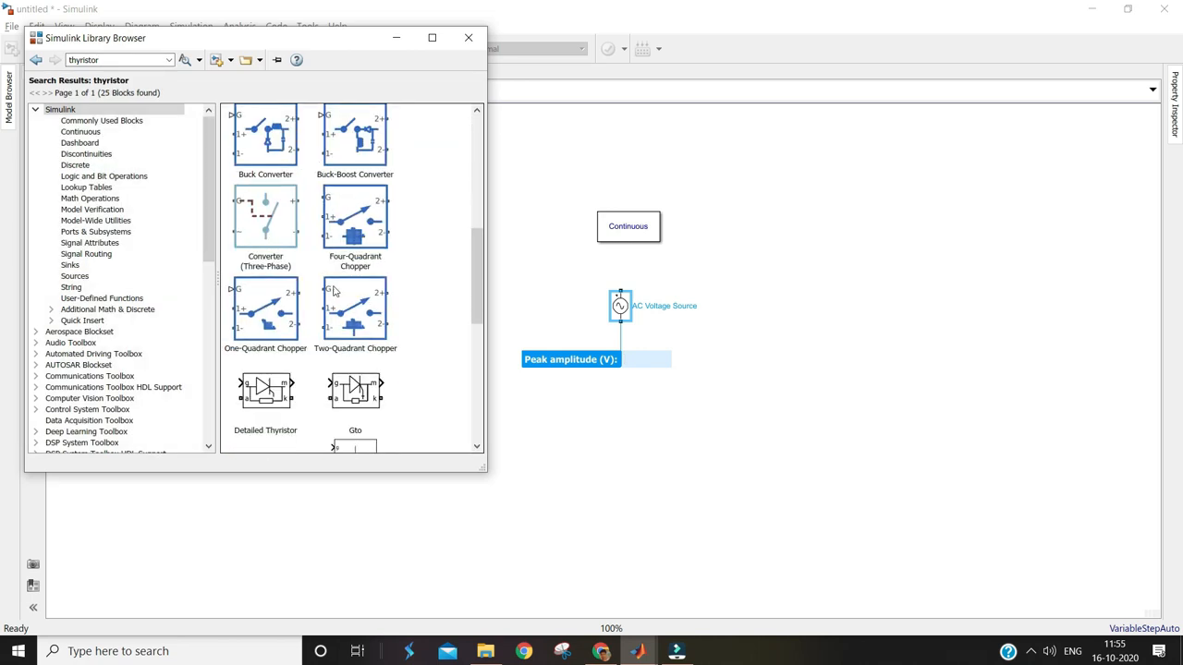
drag(268, 295, 827, 319)
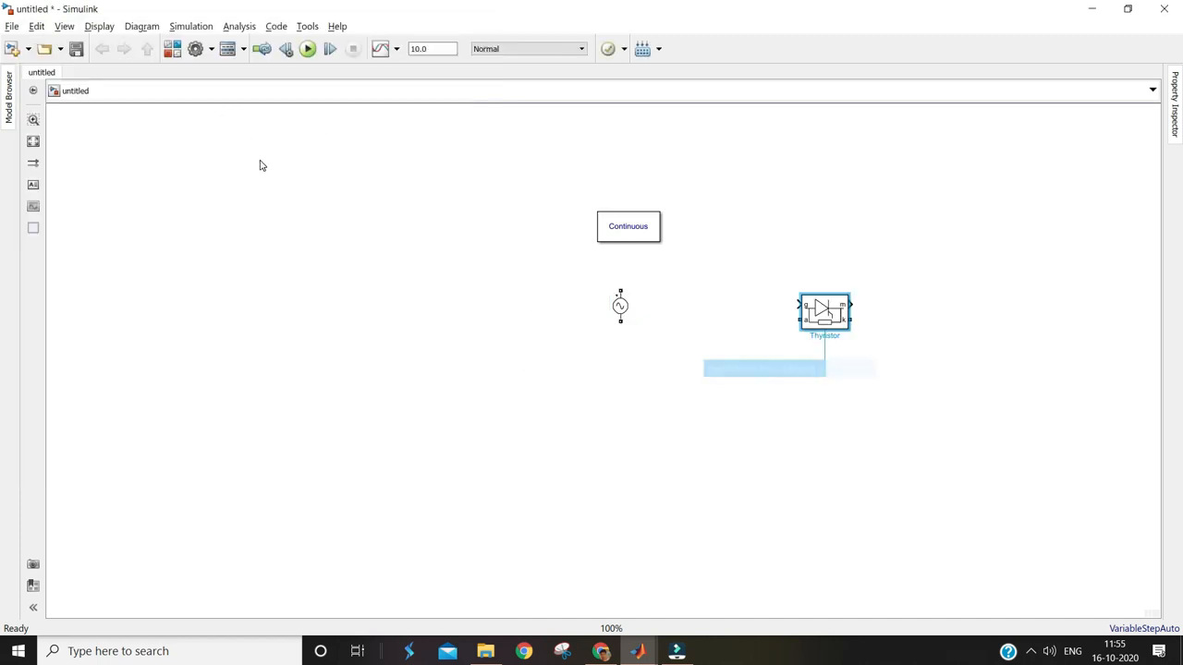
Search the library for diode and place the Diode block with a, m and k ports below and between the AC source and thyristor.
double_click(125, 60)
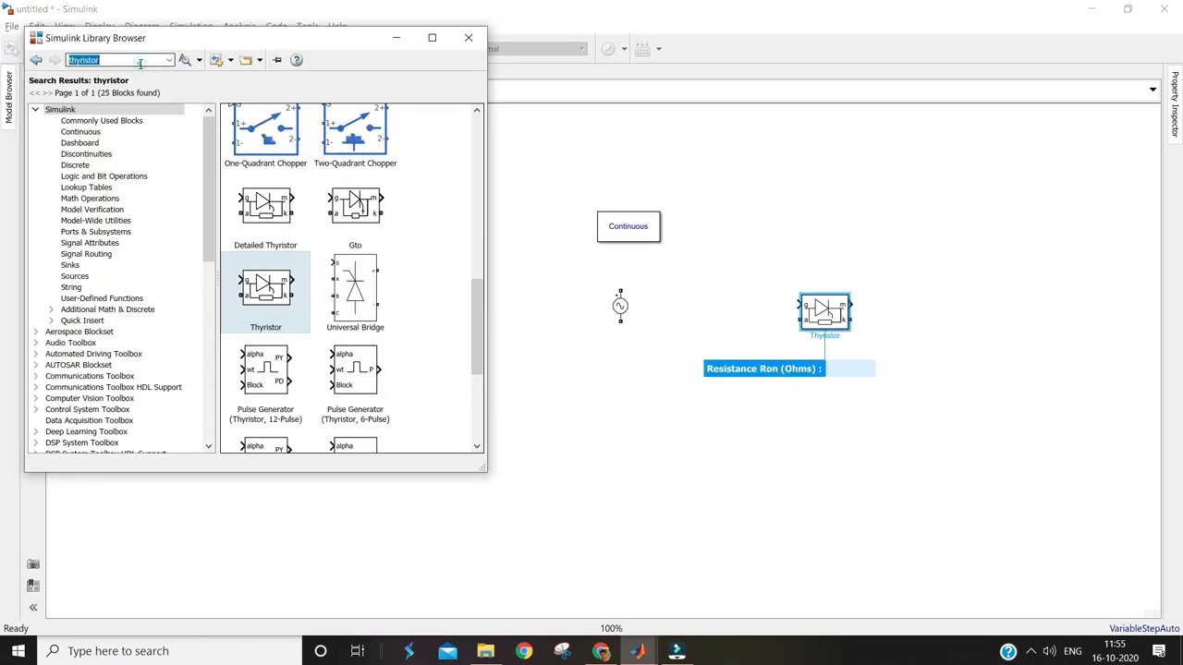
text(diode)
key(Return)
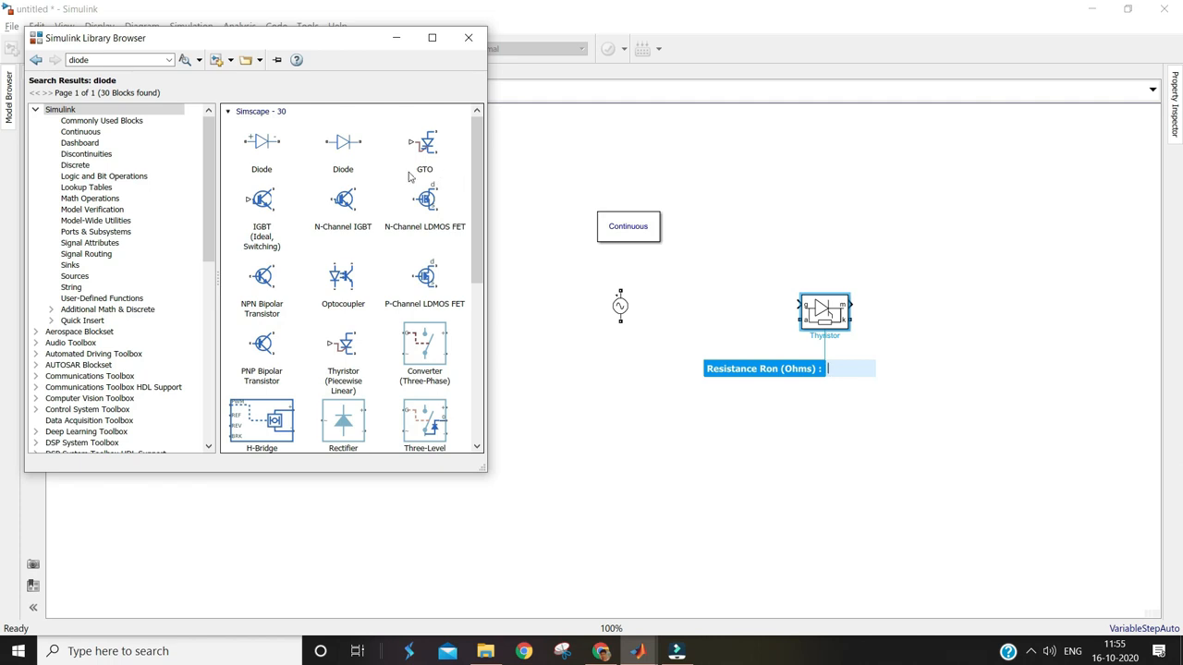
scroll(338, 178, down, 2)
scroll(338, 177, down, 3)
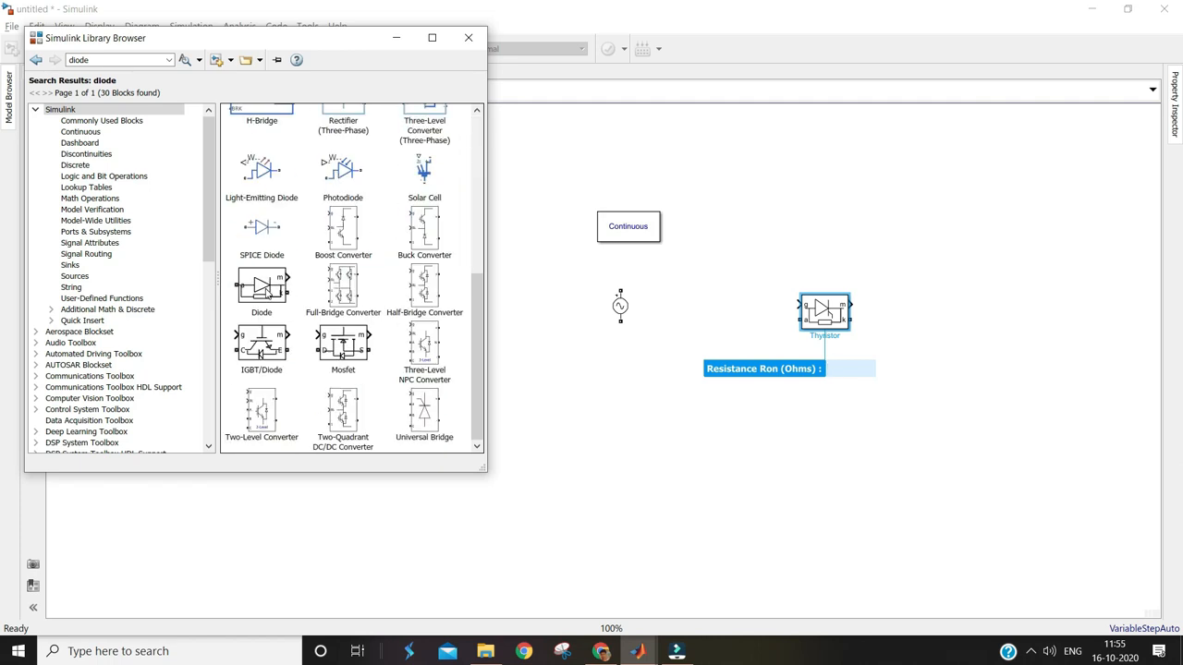
click(266, 289)
drag(266, 289, 737, 396)
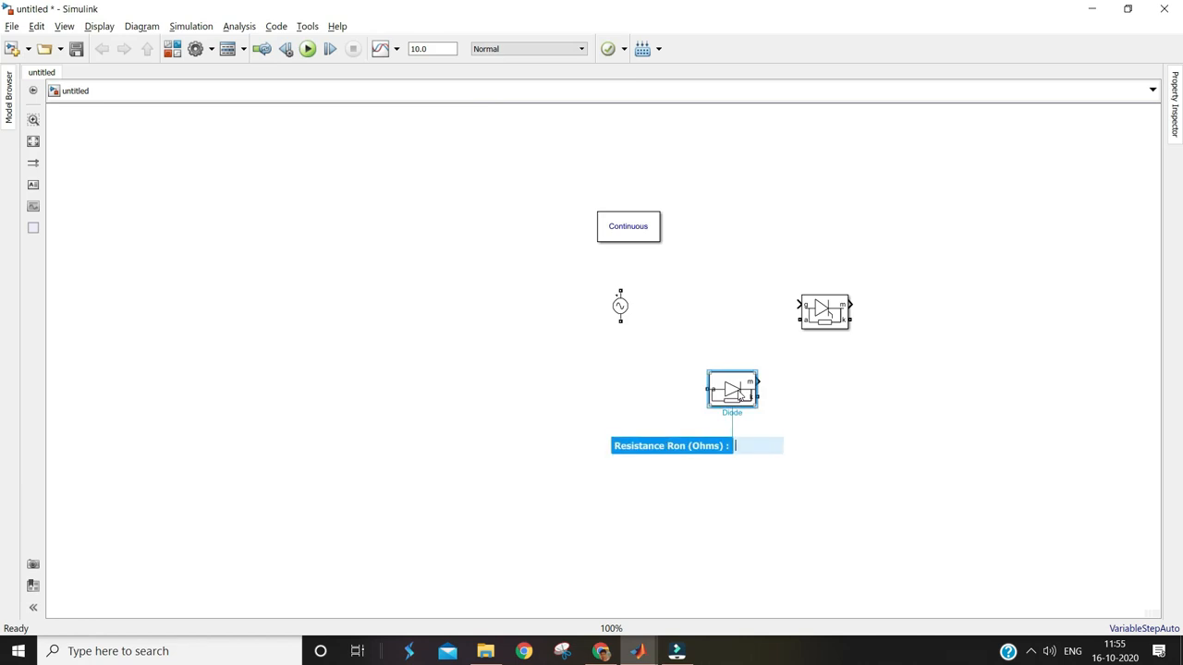
Search the library for "pulse gener" and place the Simulink Pulse Generator block above the thyristor.
key(alt+Tab)
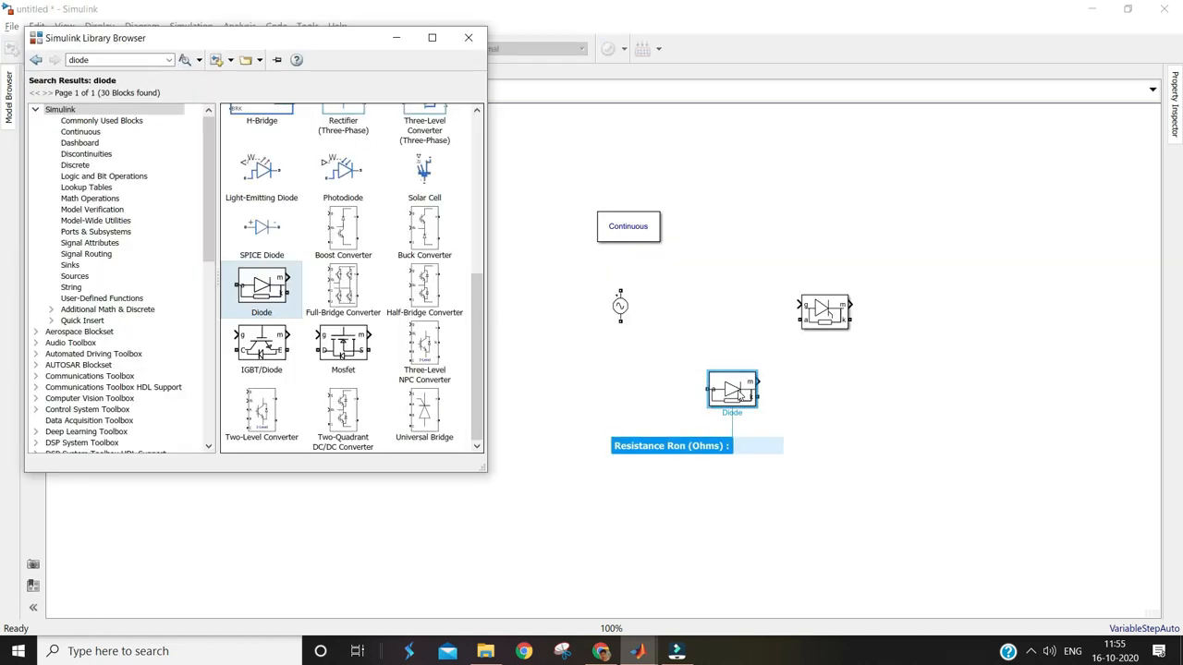
double_click(107, 59)
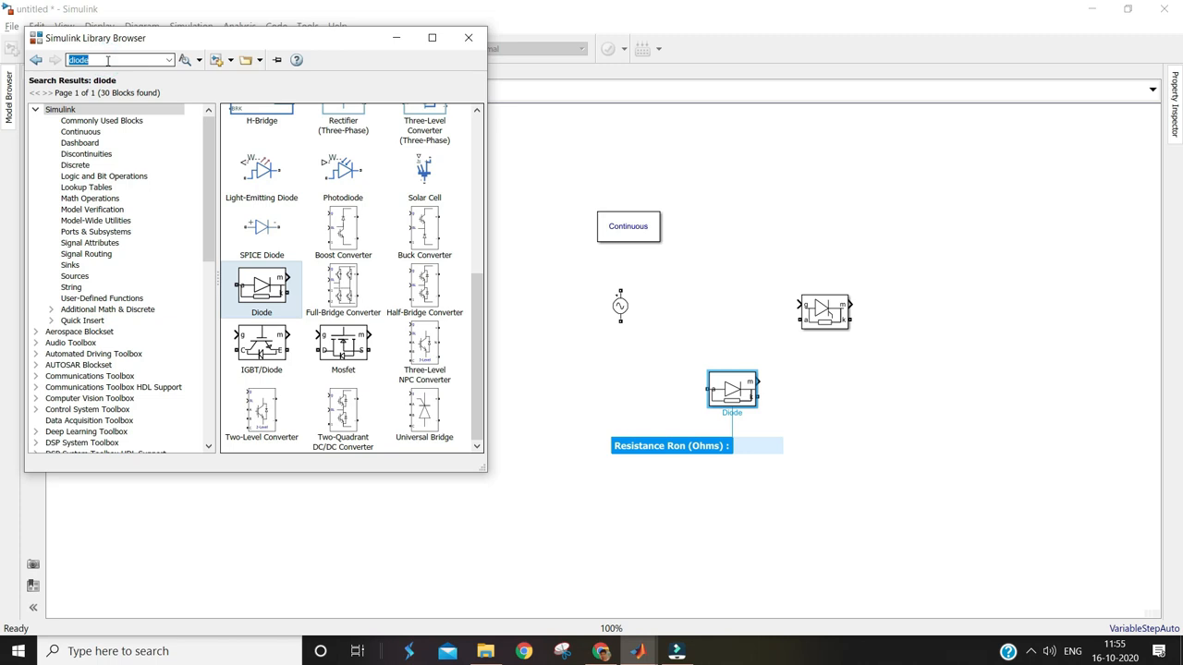
text(pulse)
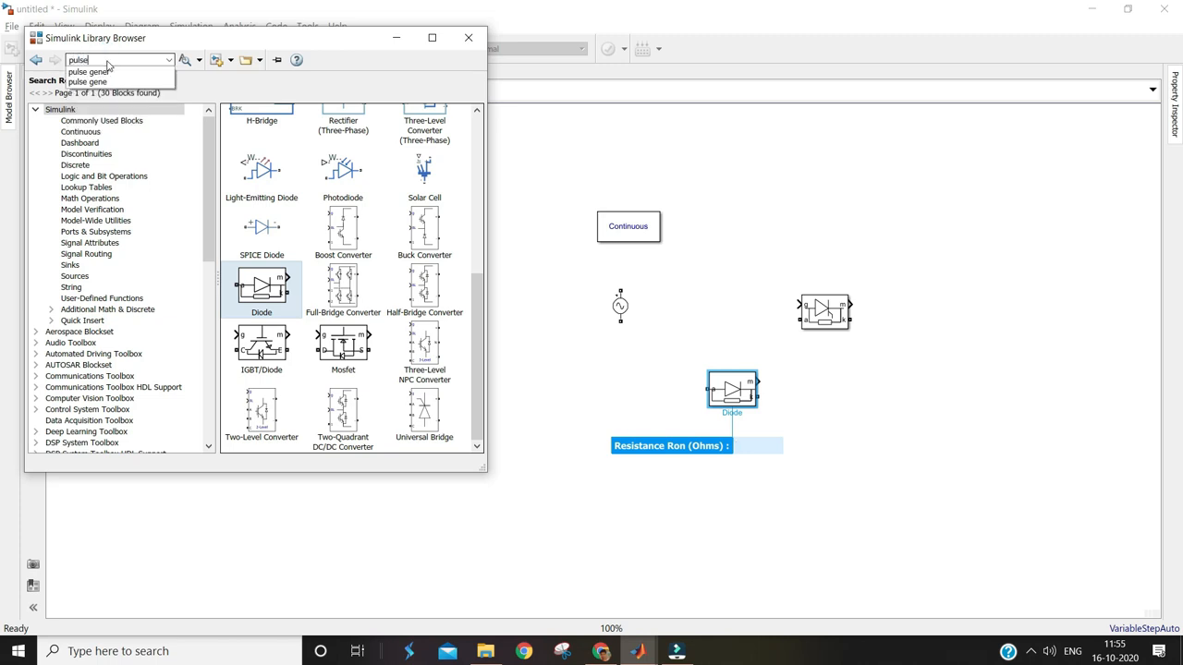
click(108, 71)
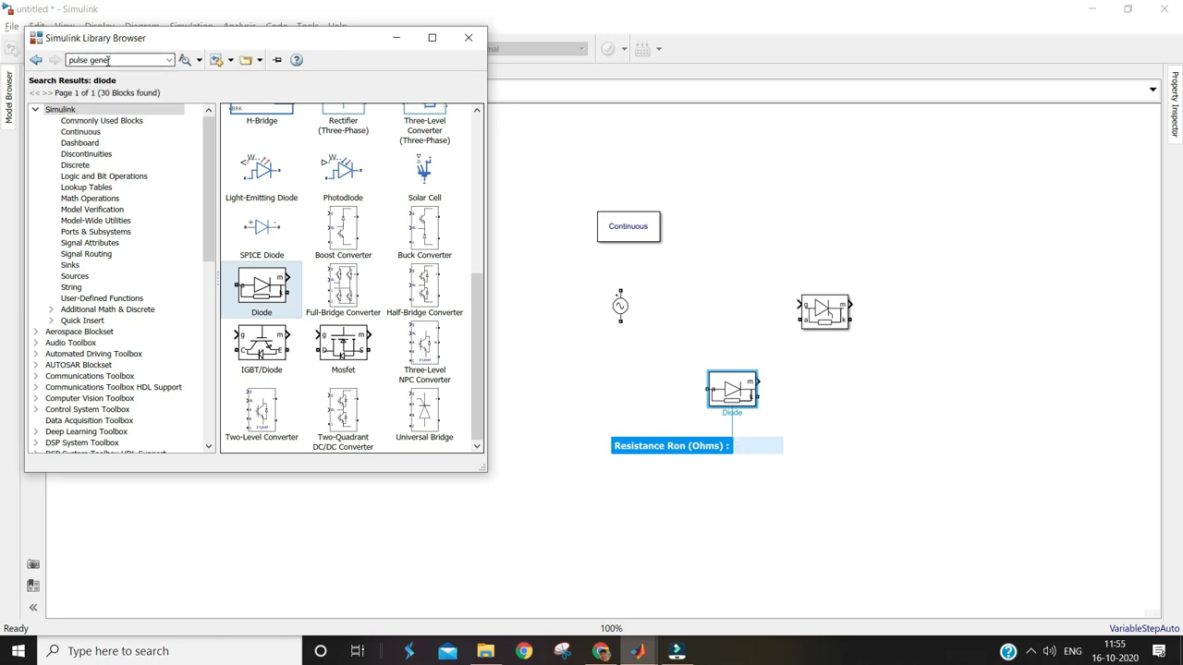
key(Return)
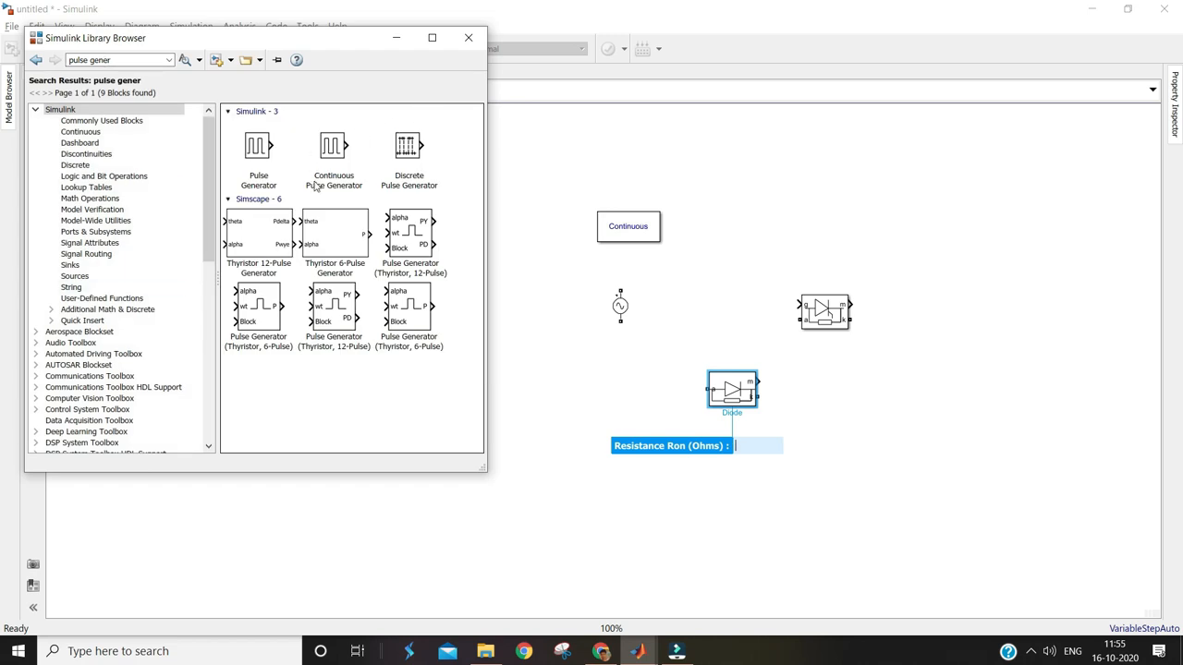
drag(258, 148, 800, 222)
Search the library for scope and place a Scope block to the right of the thyristor.
key(alt+Tab)
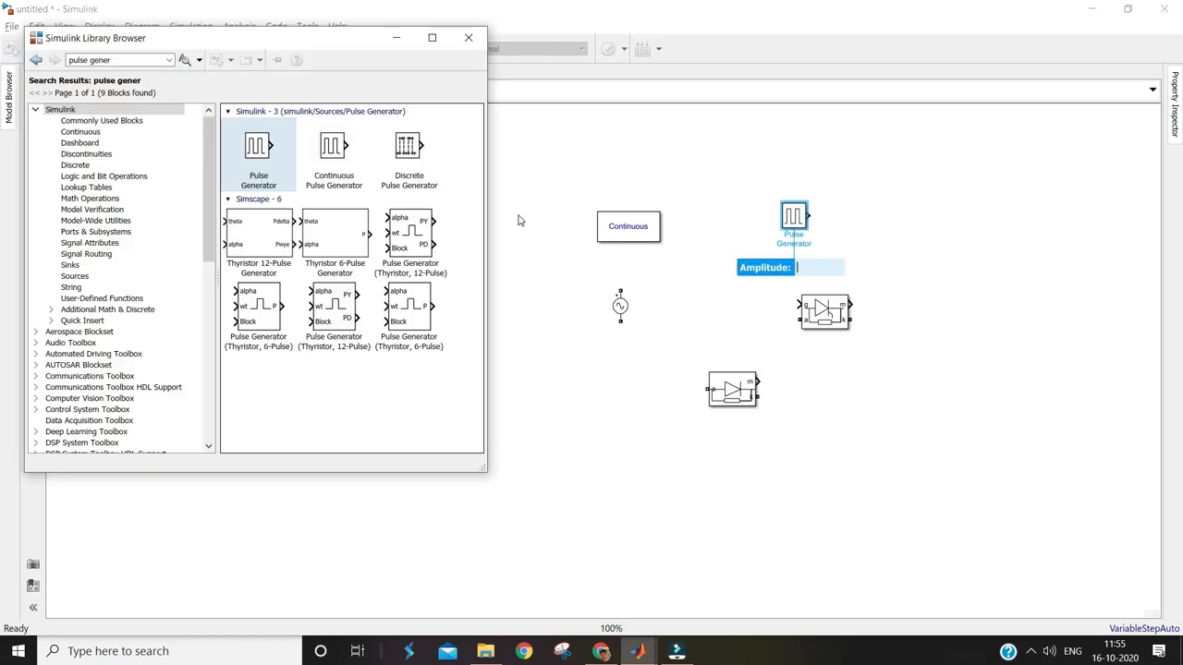
click(131, 59)
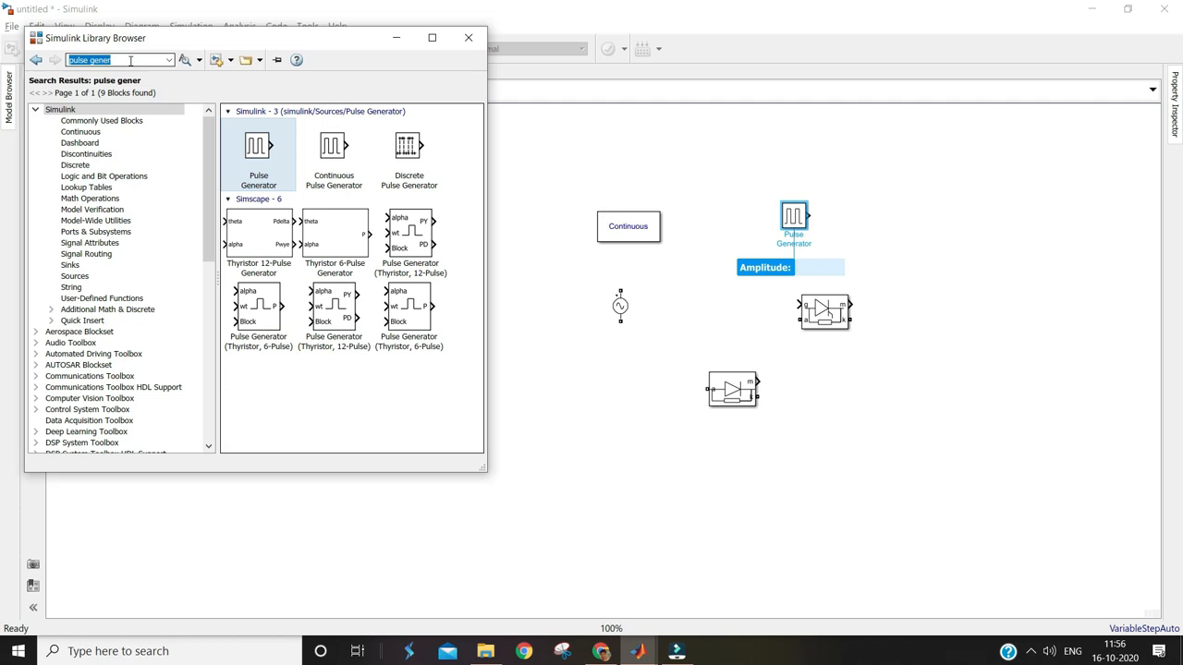
text(s)
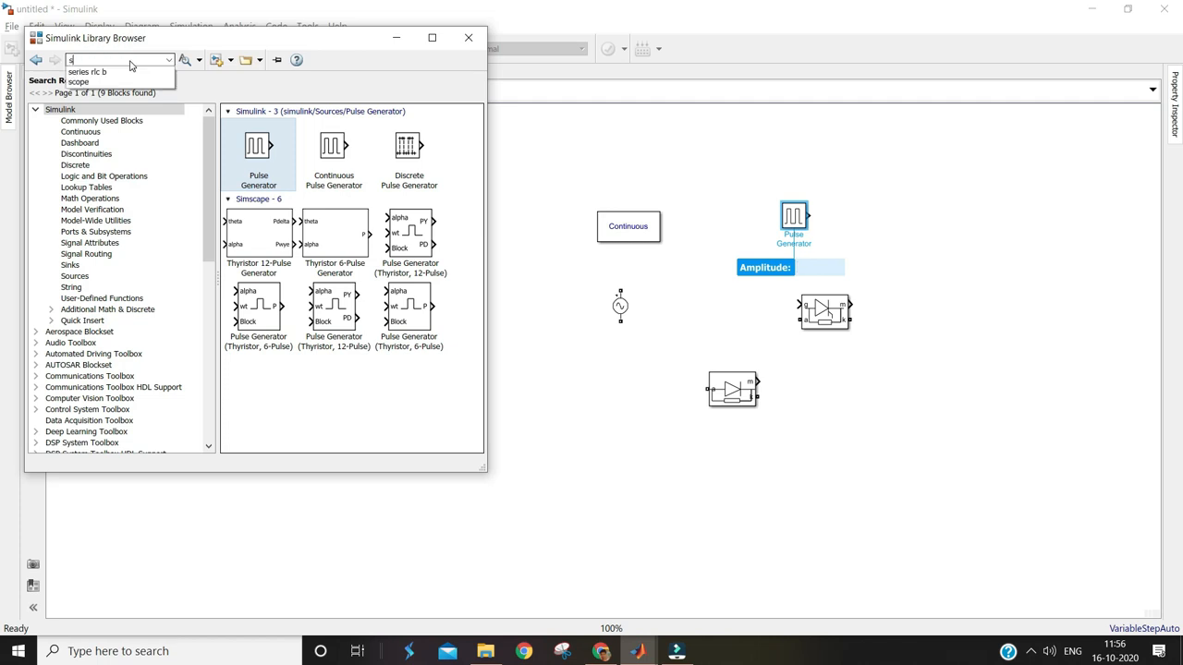
text(cope)
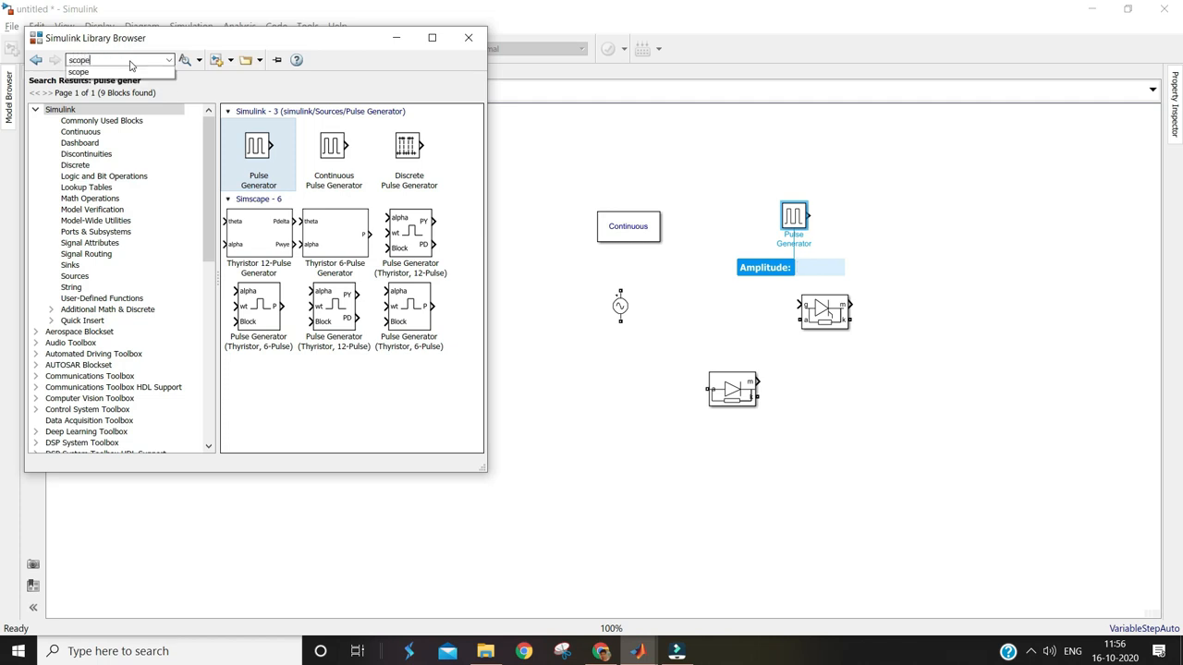
key(Return)
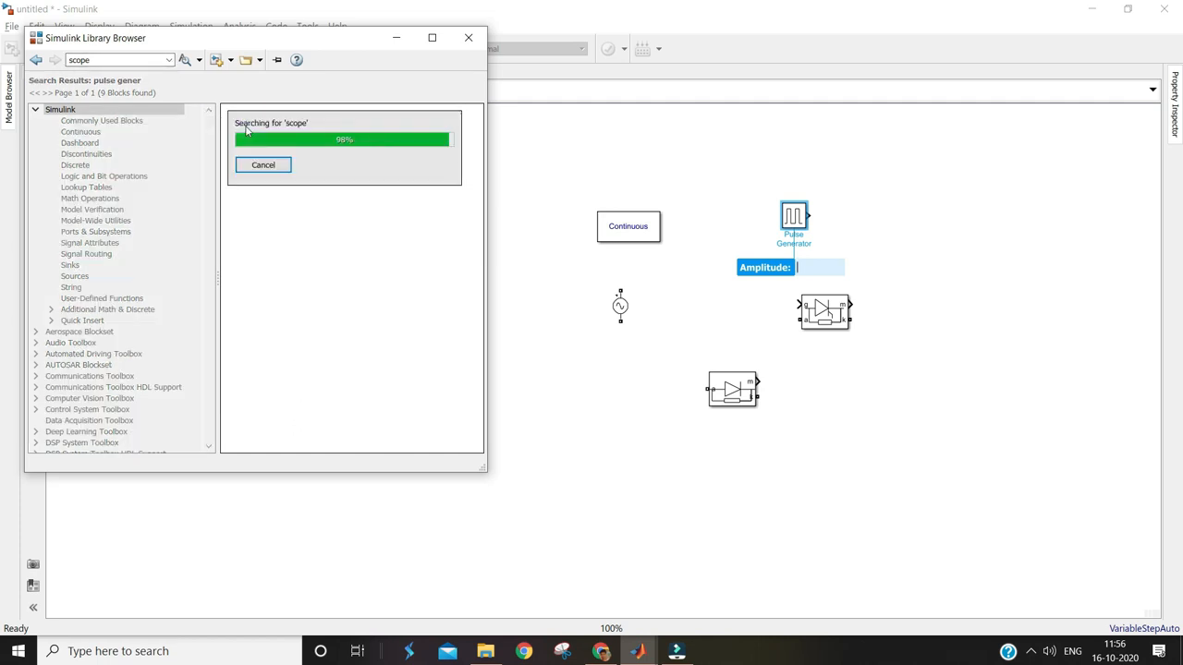
drag(281, 141, 1043, 333)
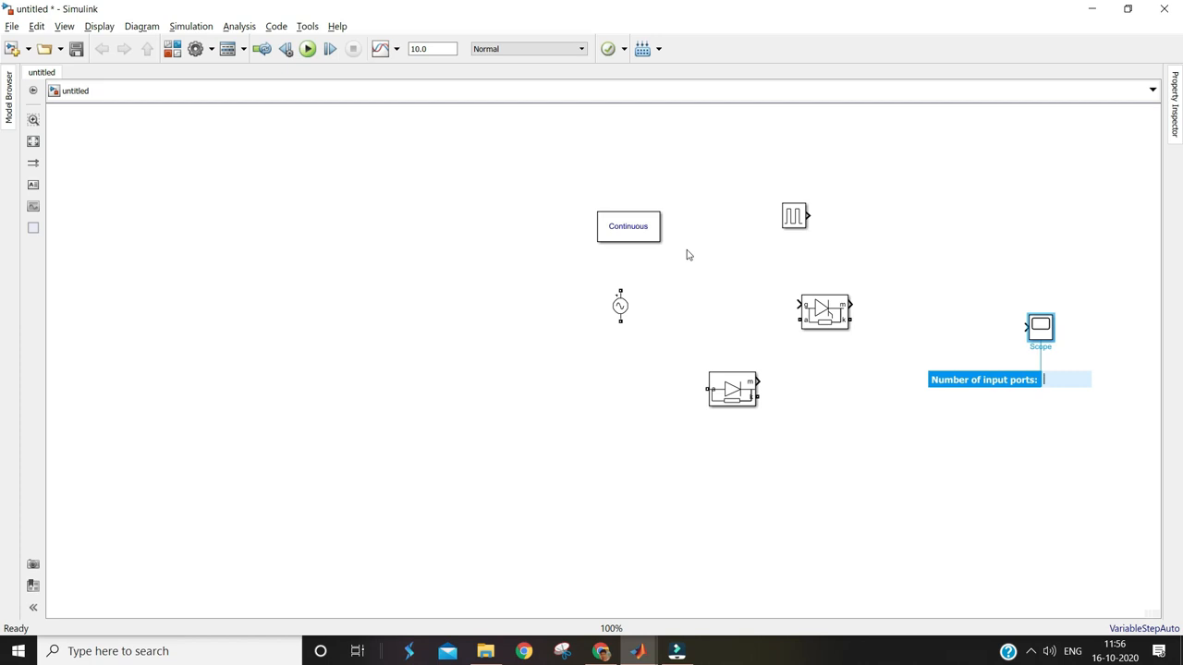
Search the library for "voltage meas" and place a Voltage Measurement block above the scope.
key(ctrl+shift+l)
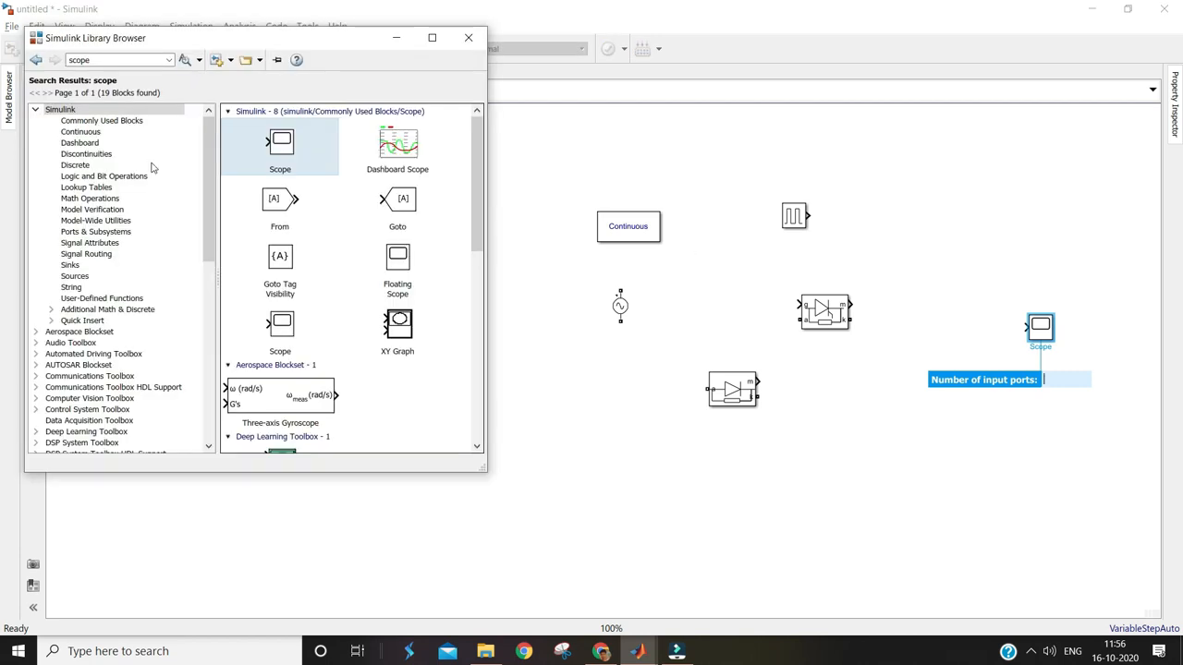
double_click(116, 60)
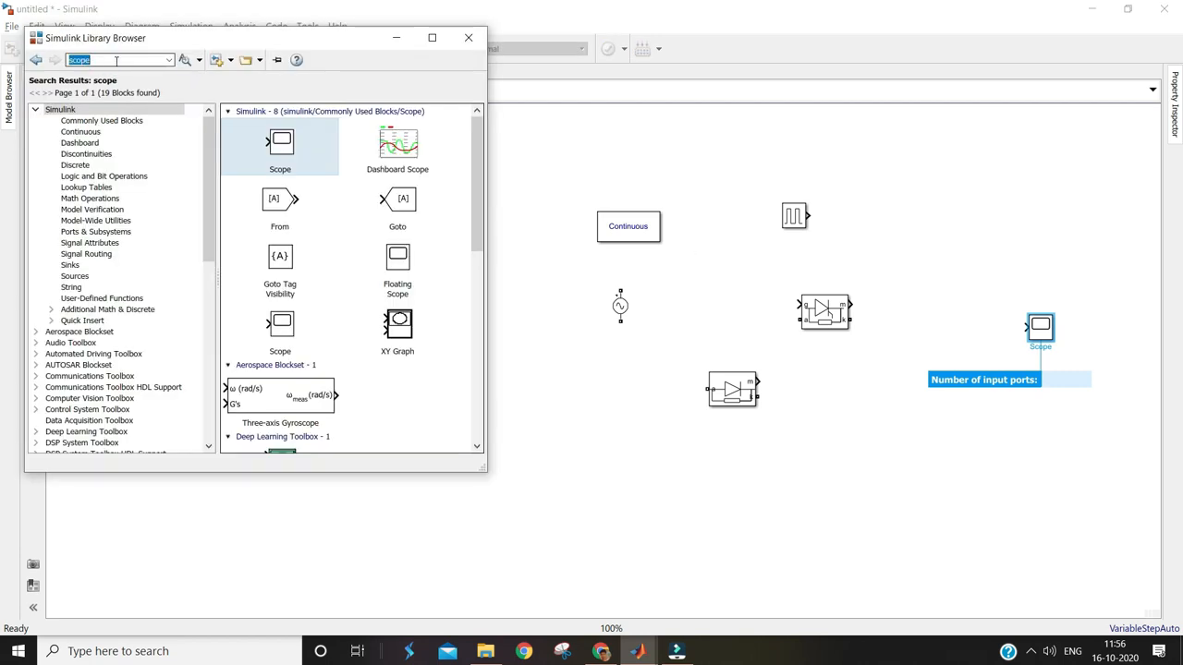
text(vo)
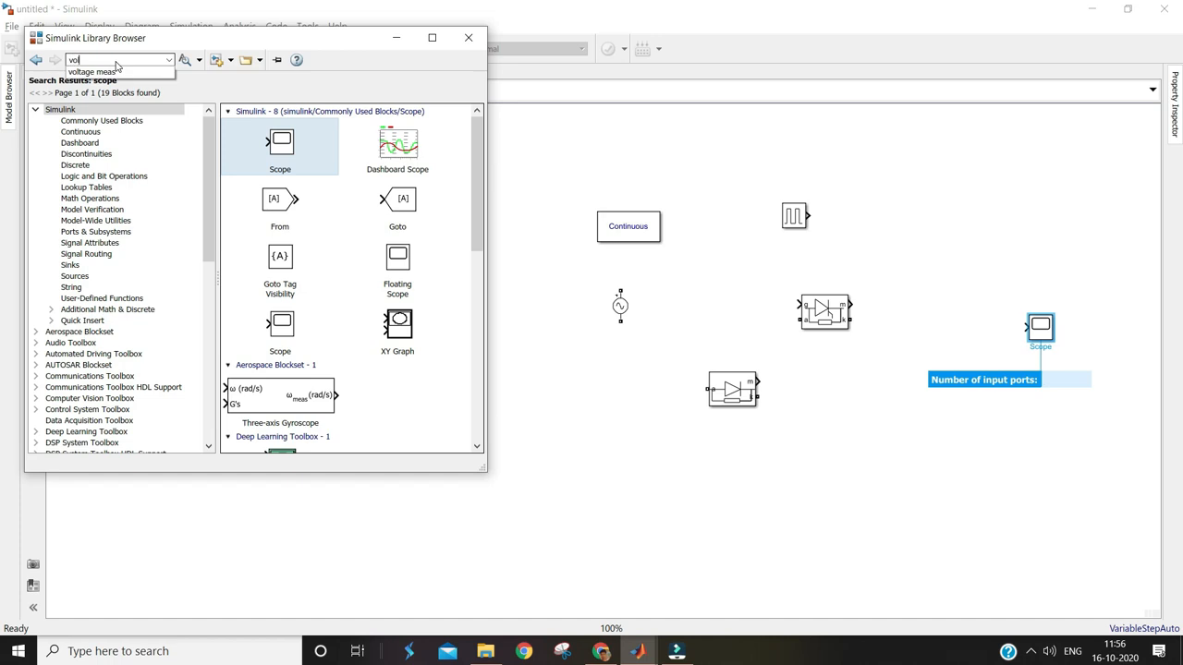
text(l)
key(Down)
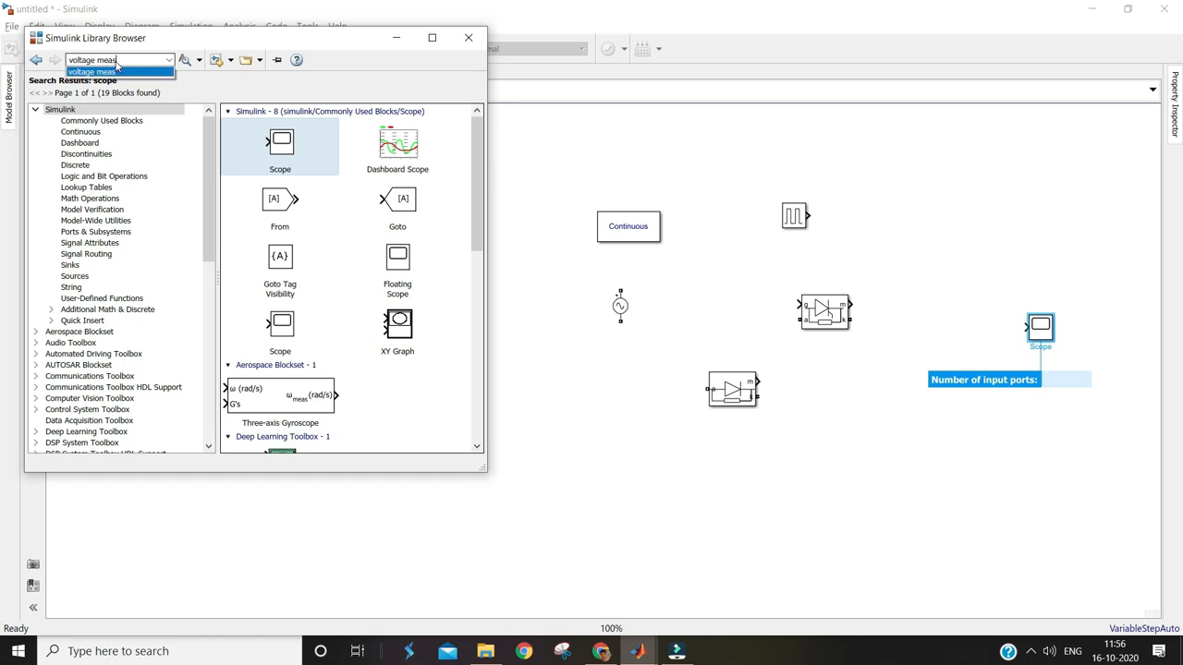
key(Return)
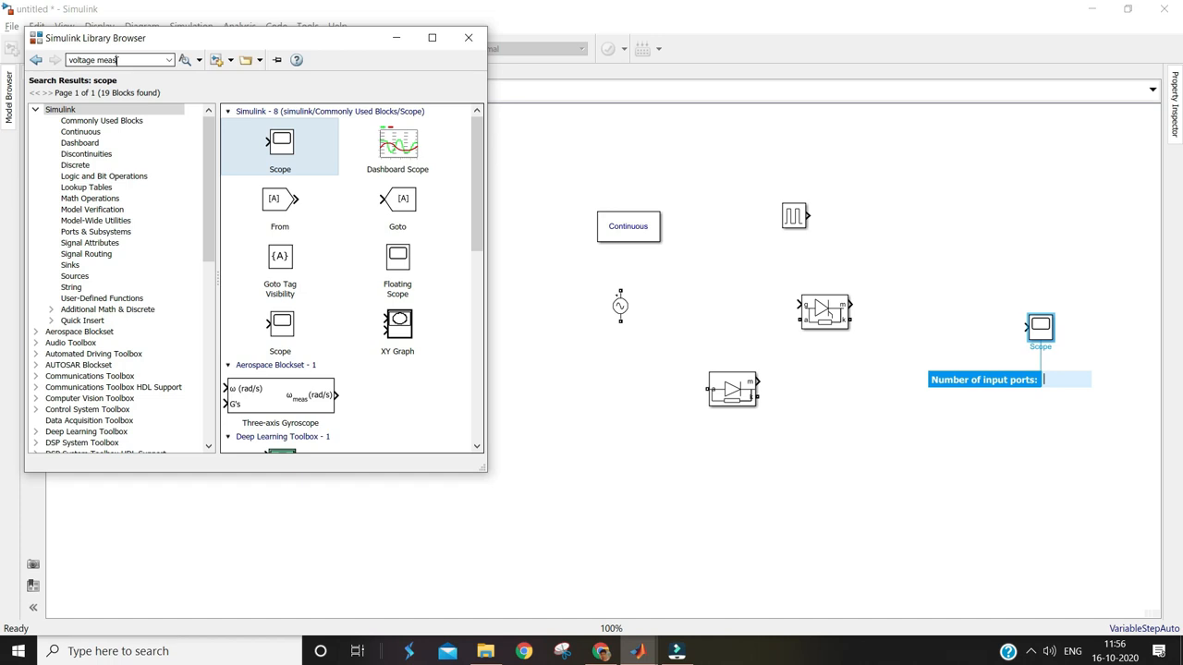
key(Return)
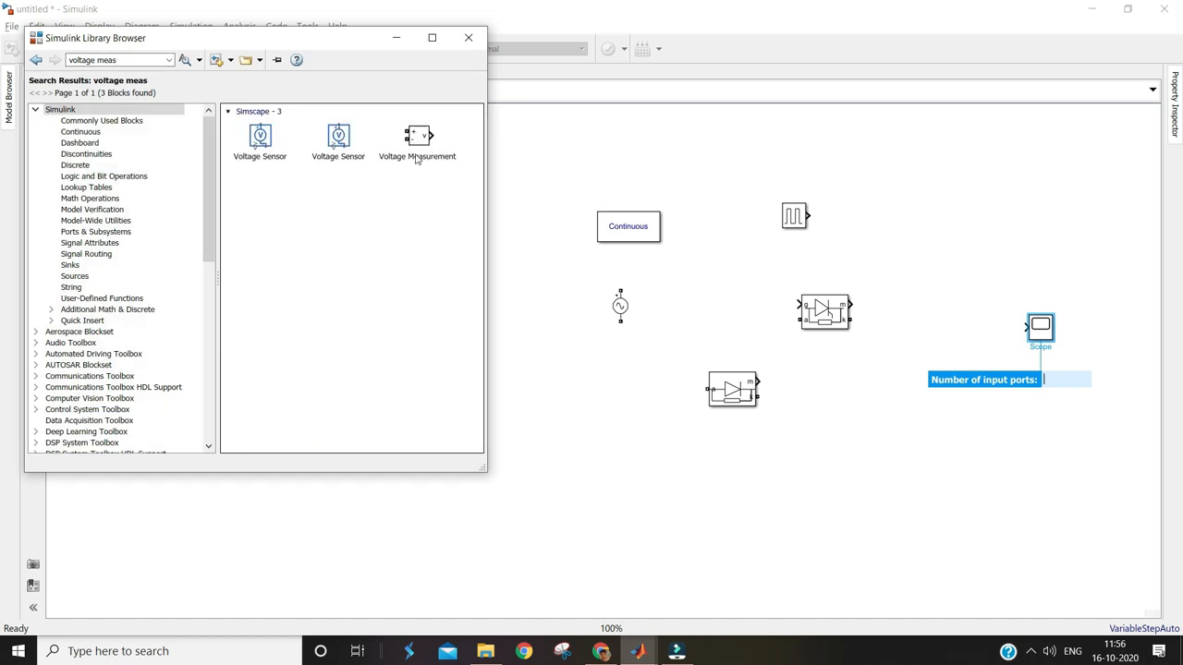
drag(417, 159, 1006, 218)
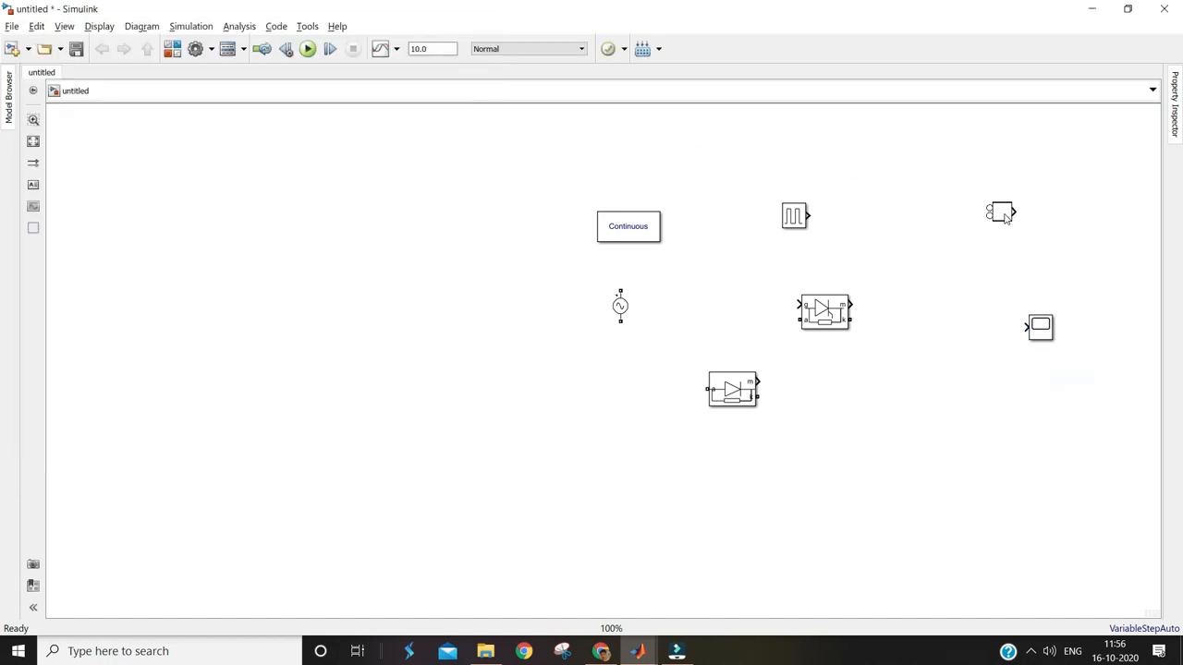
Search the library for "current meas" and place the Current Measurement block between the thyristor and the scope.
click(173, 49)
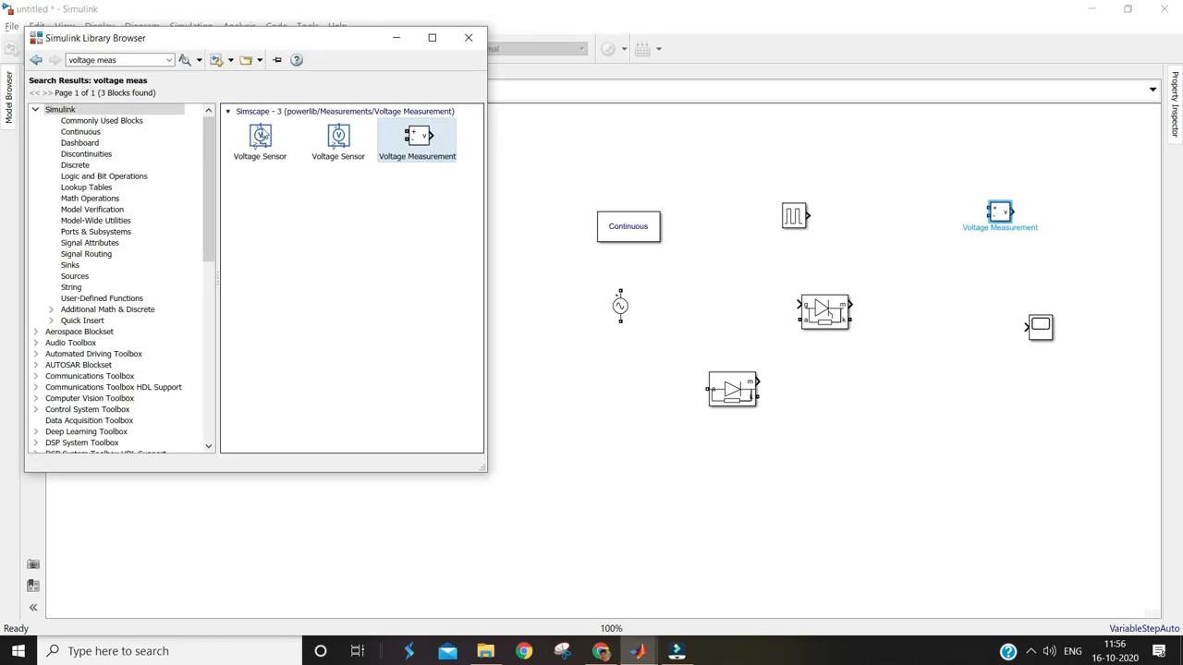
click(129, 59)
text(cuu)
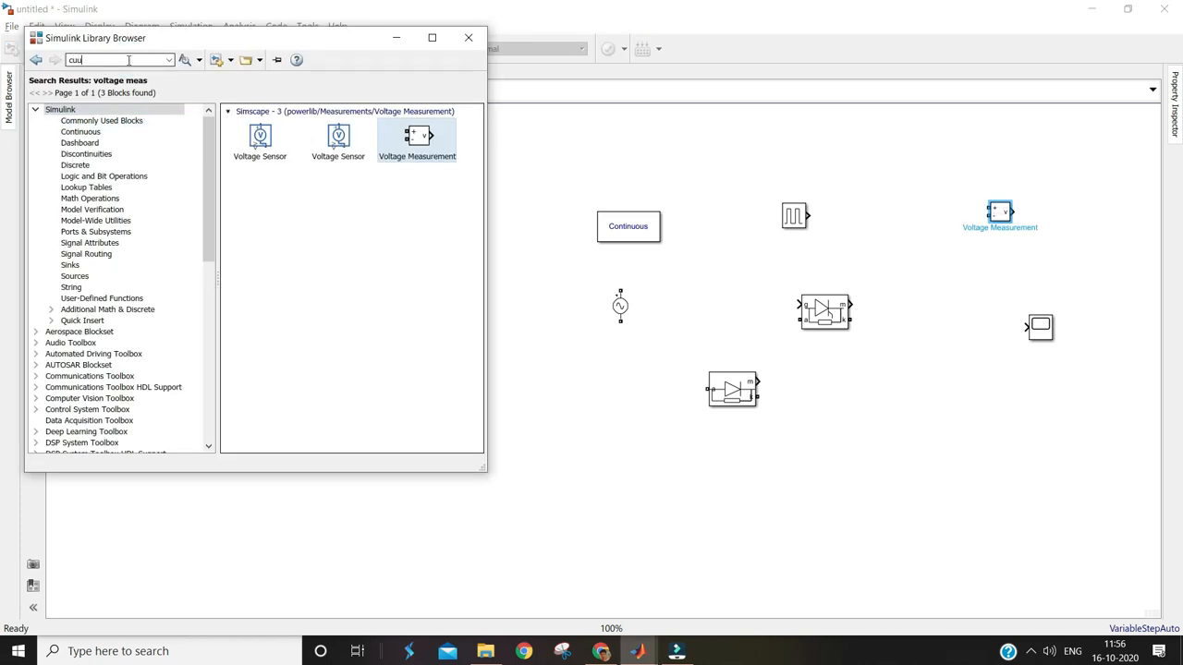
key(BackSpace)
text(r)
key(Down)
key(Return)
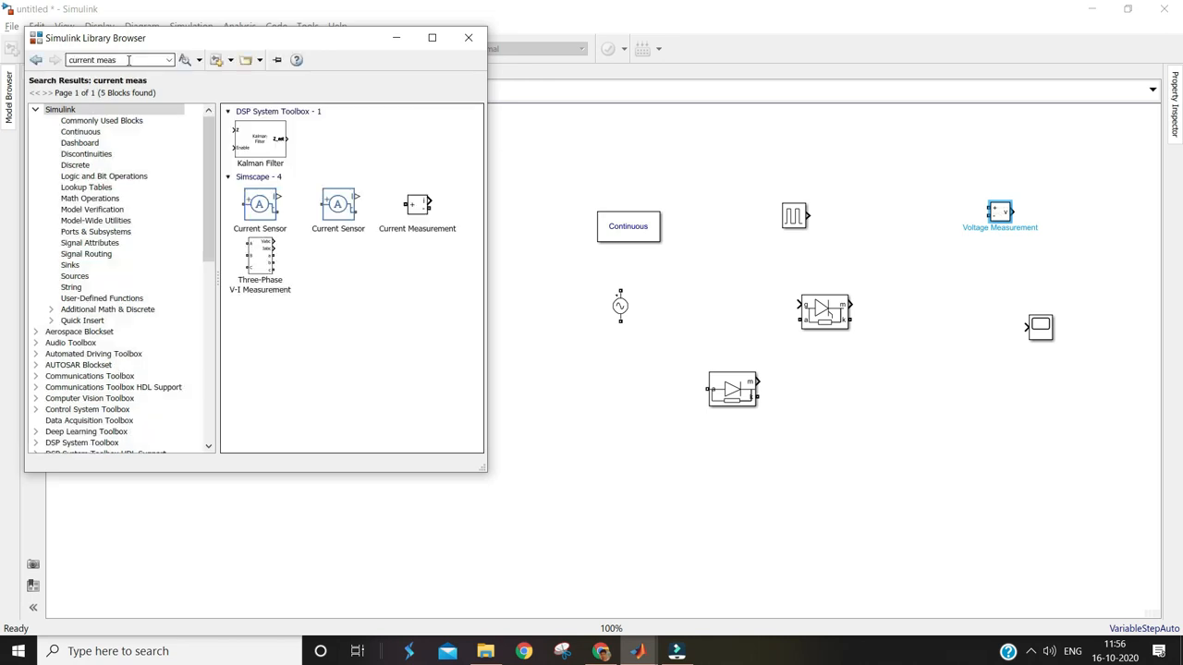
drag(425, 207, 954, 317)
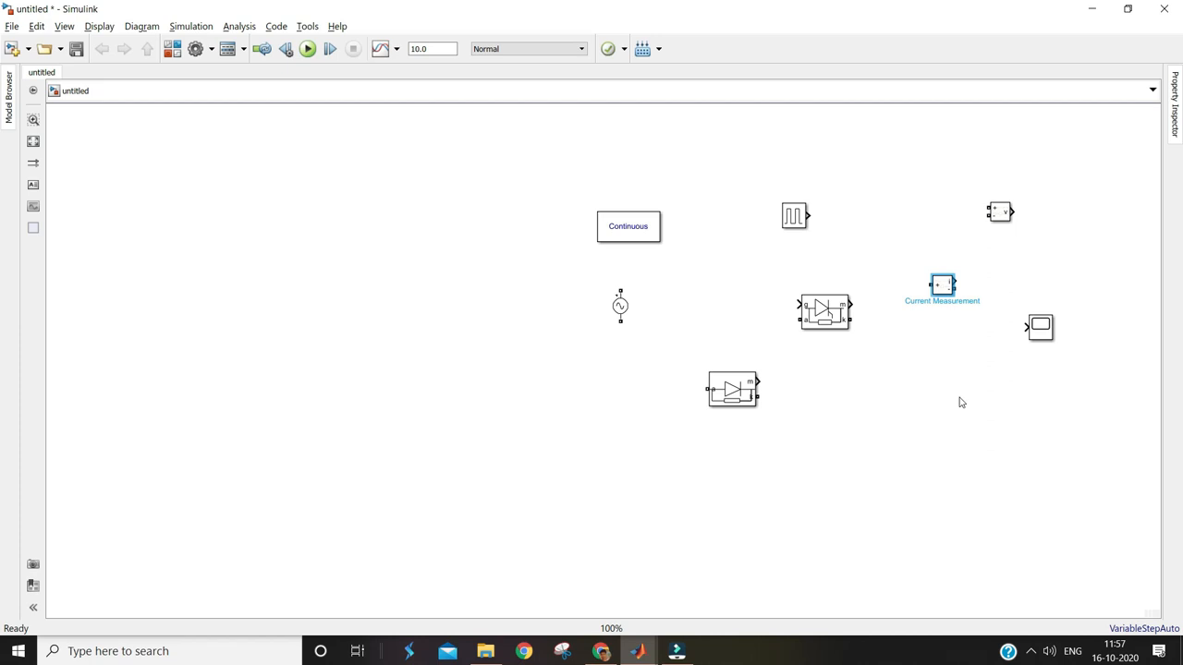
Search the library for "series rlc b" and place the single-phase Series RLC Branch block below the Current Measurement block.
key(alt+Tab)
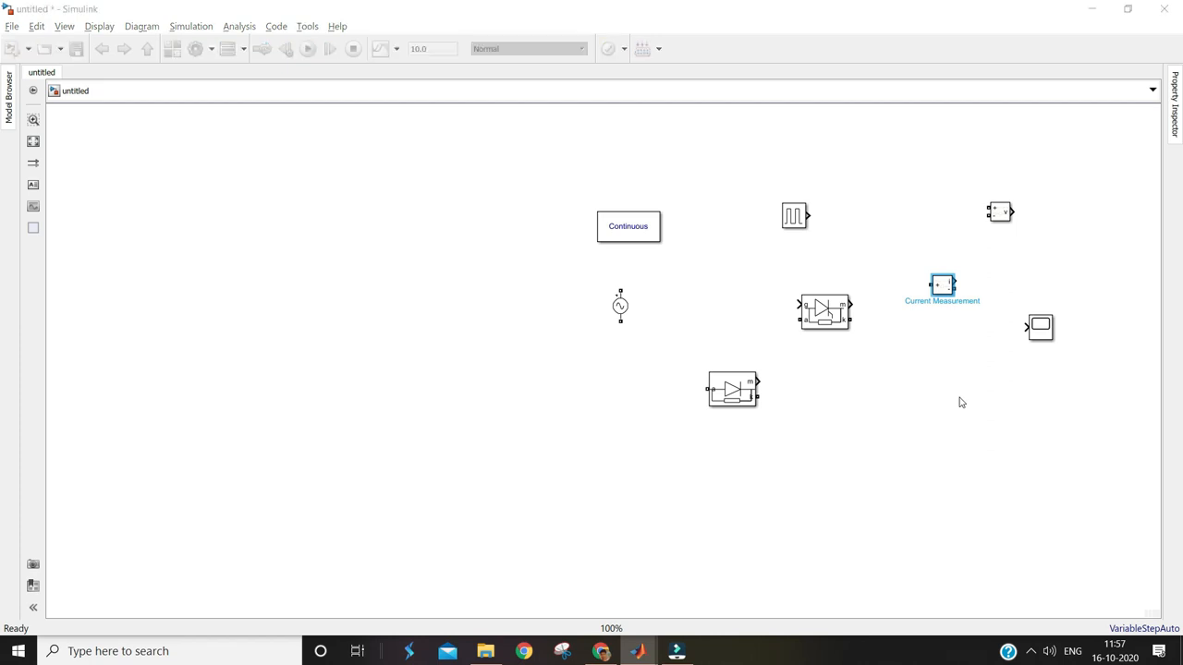
click(148, 60)
text(se)
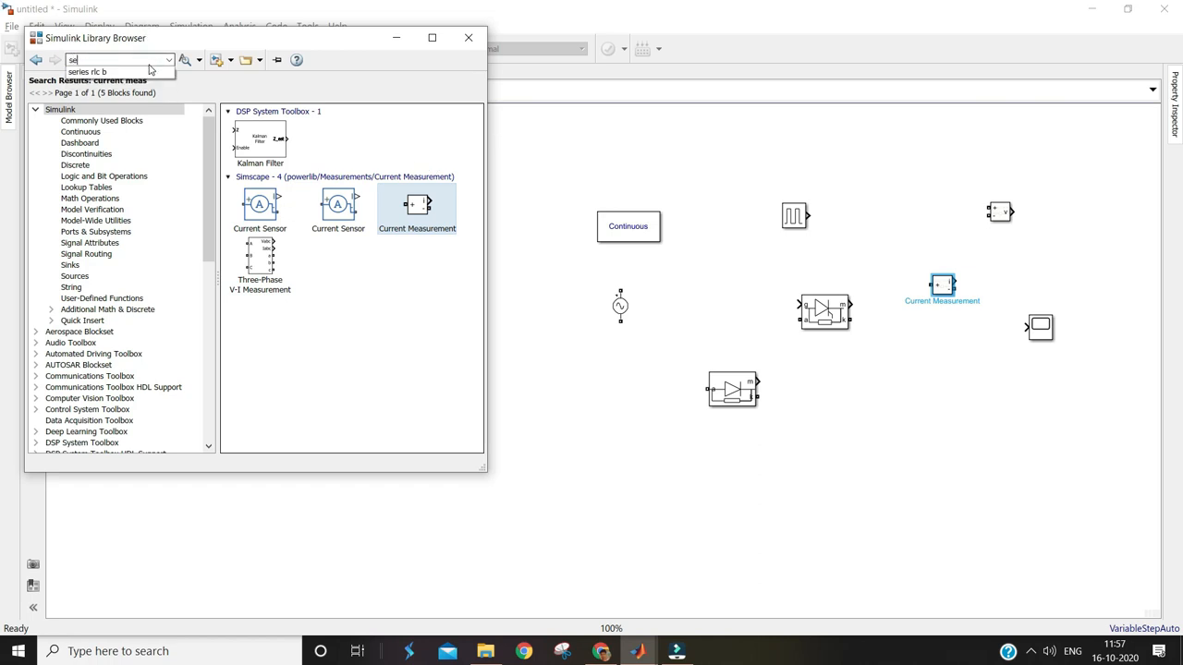
click(149, 70)
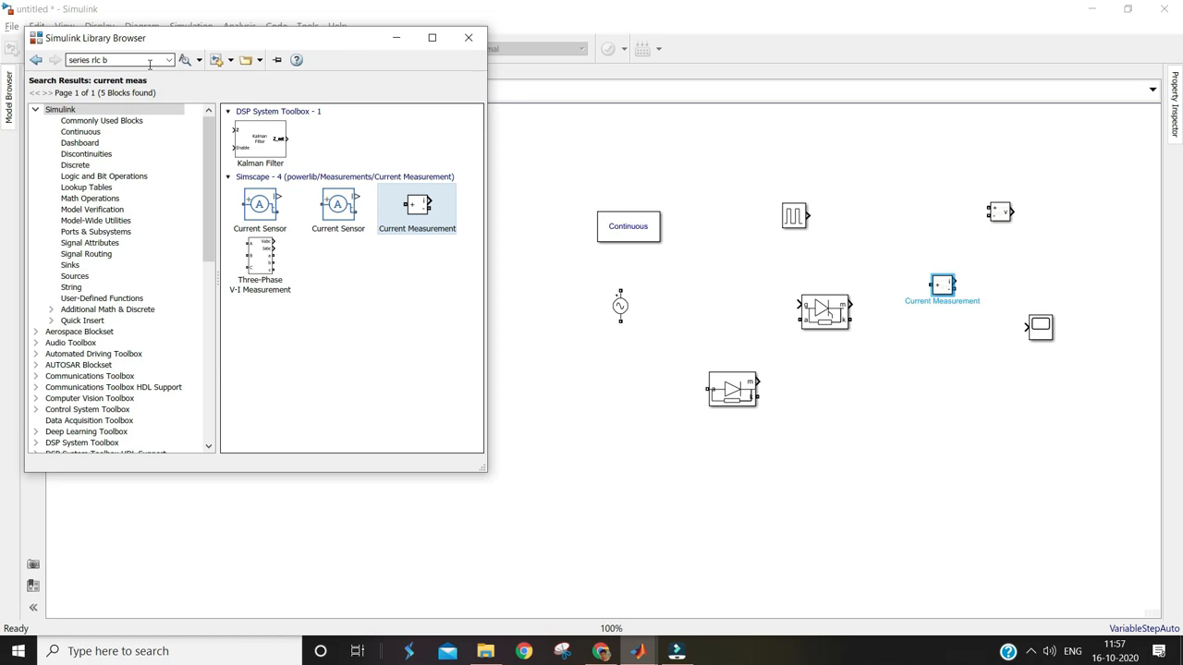
key(Return)
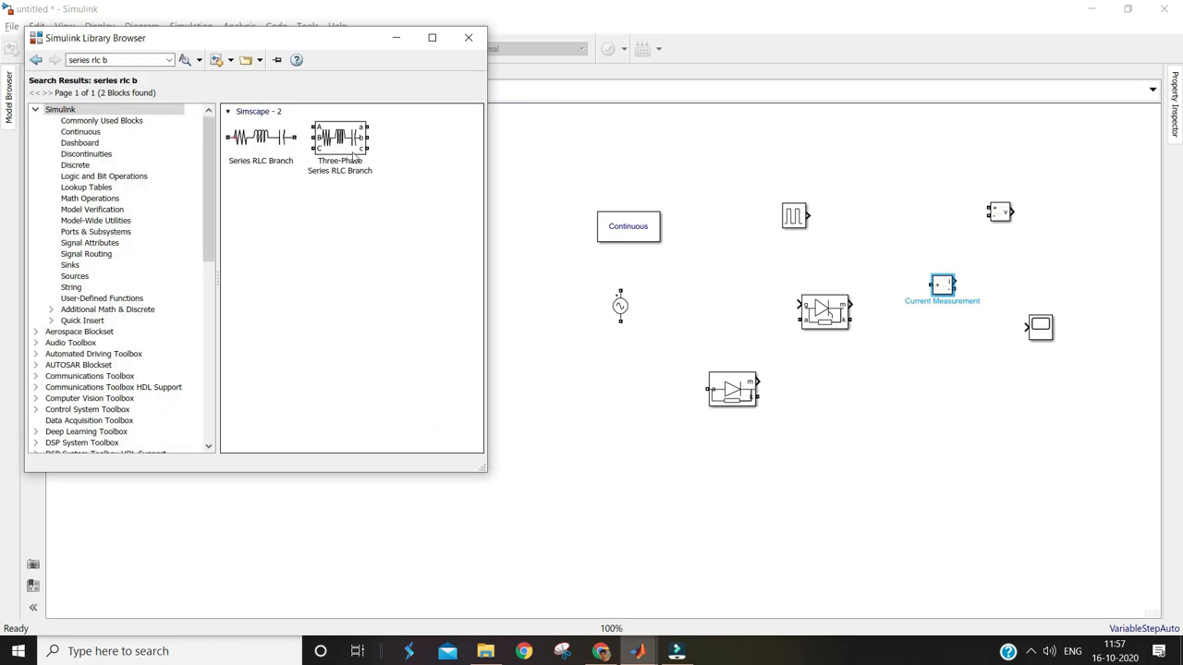
drag(277, 139, 975, 375)
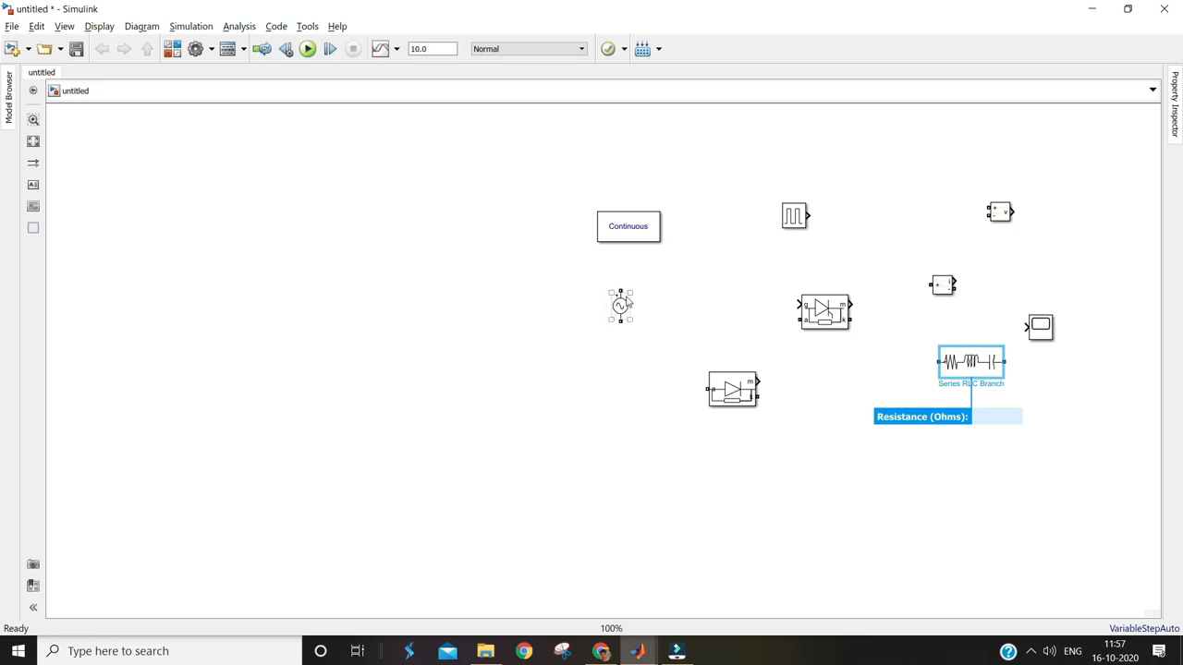
Move the AC Voltage Source and powergui blocks to the far left of the canvas and the thyristor to the right of the source.
drag(620, 310, 261, 347)
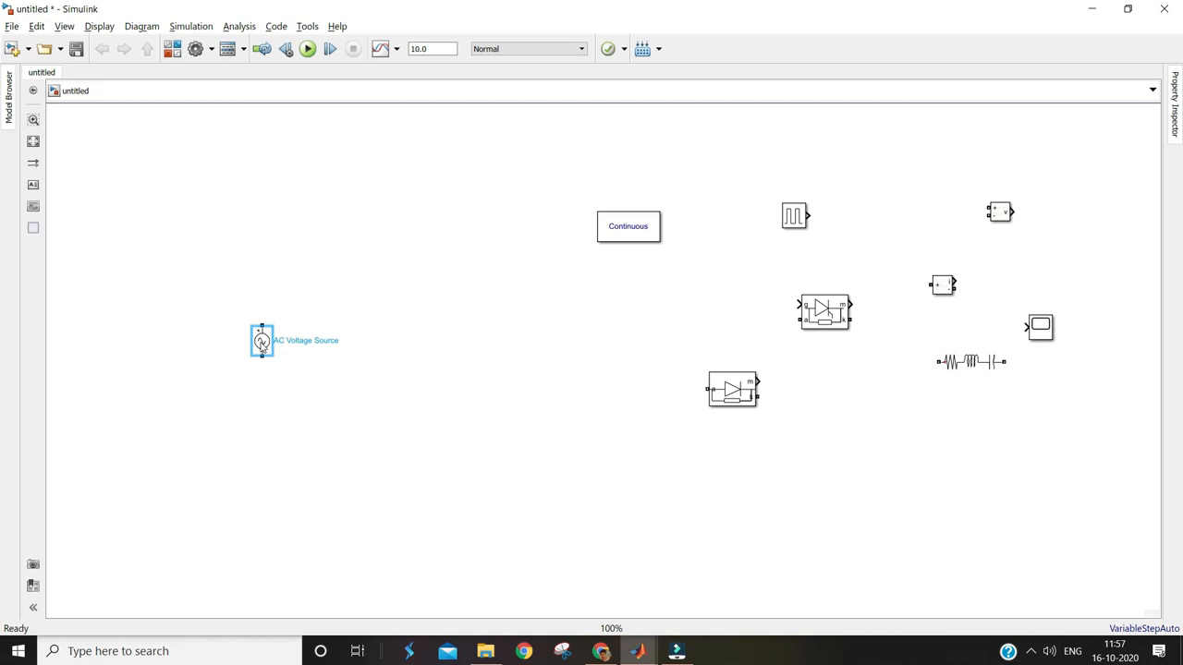
drag(620, 232, 134, 182)
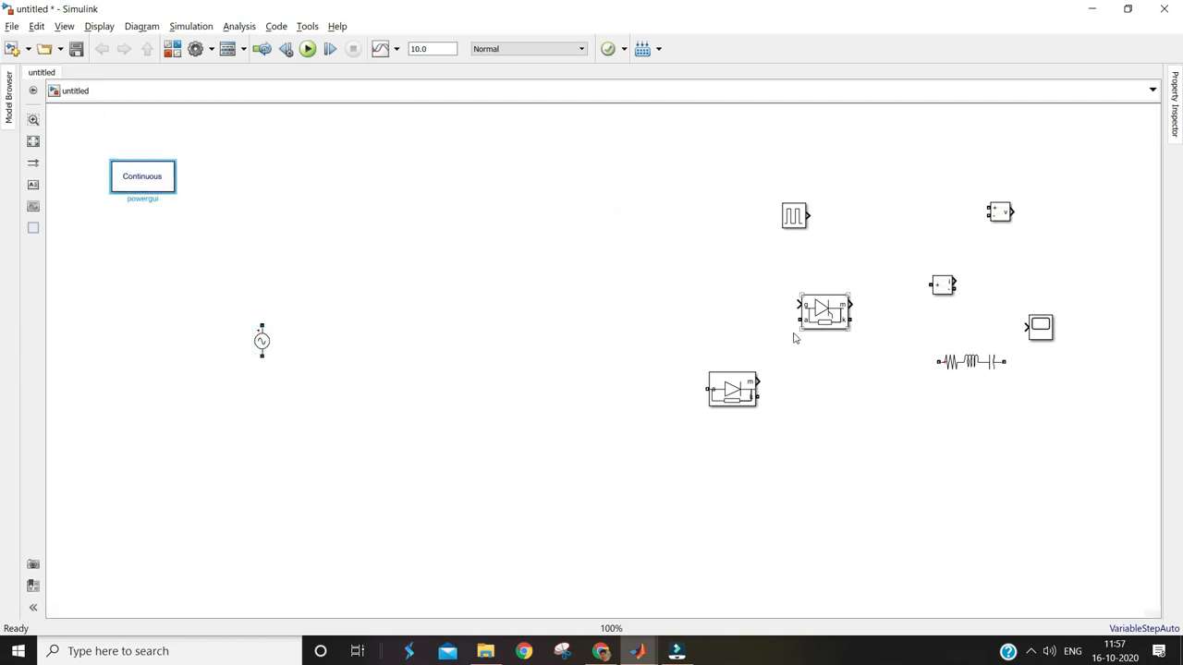
drag(841, 314, 453, 262)
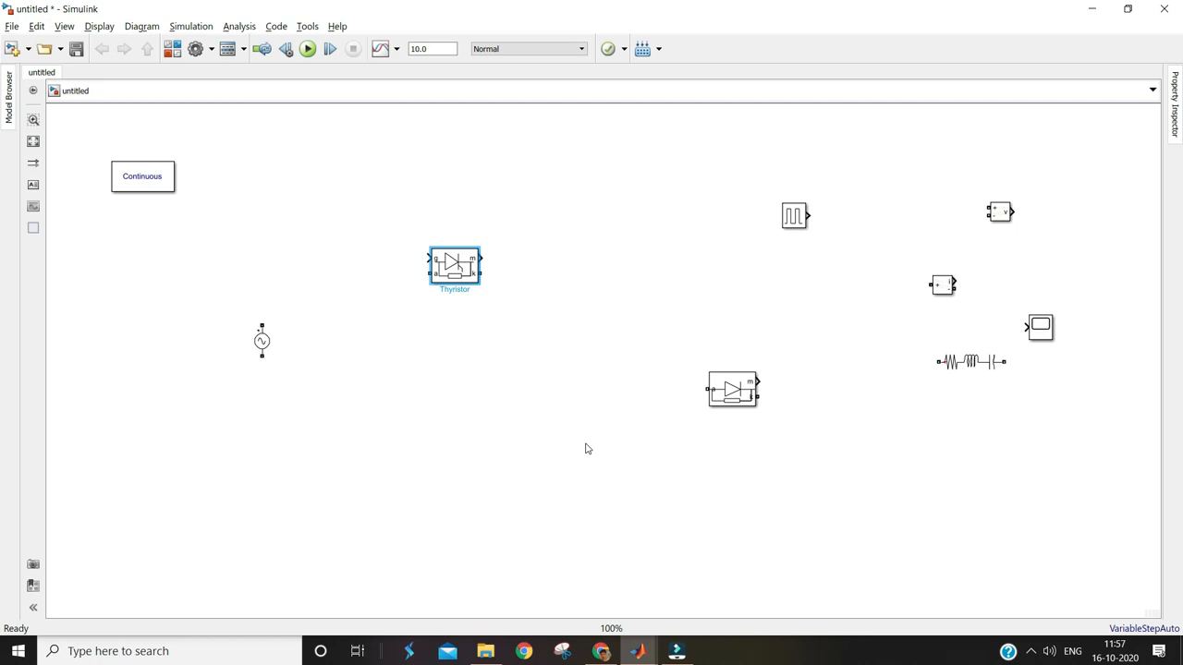
Rotate the thyristor so it points upward and place a copy level with it to its right.
key(ctrl+r)
key(ctrl+r)
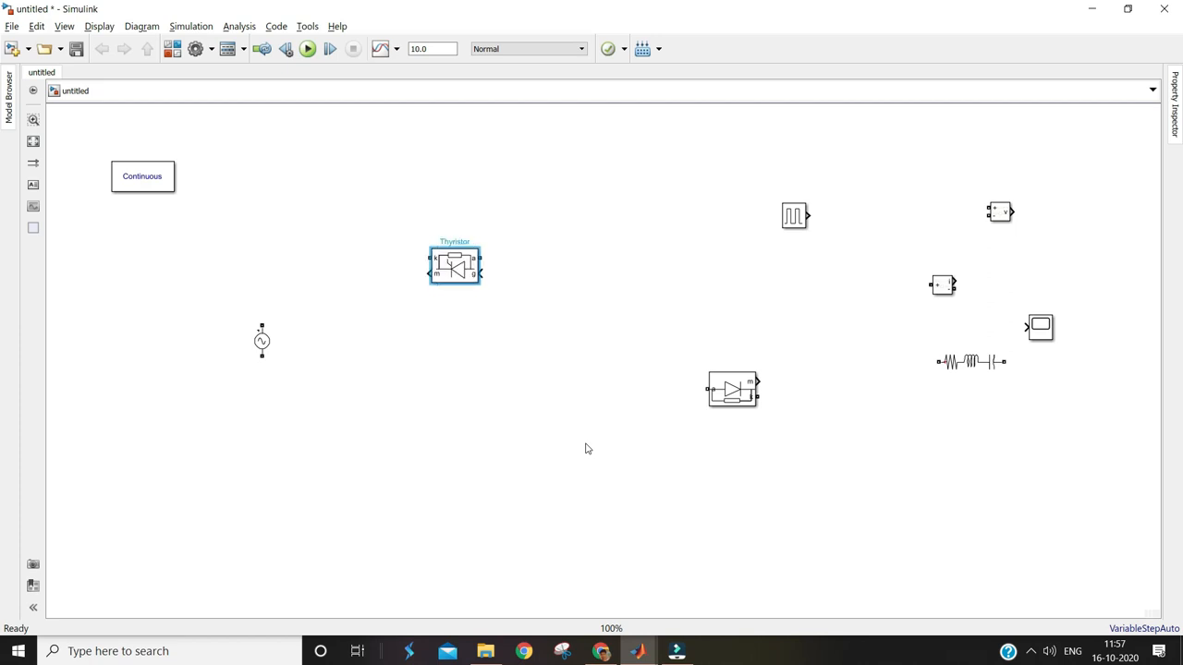
key(ctrl+r)
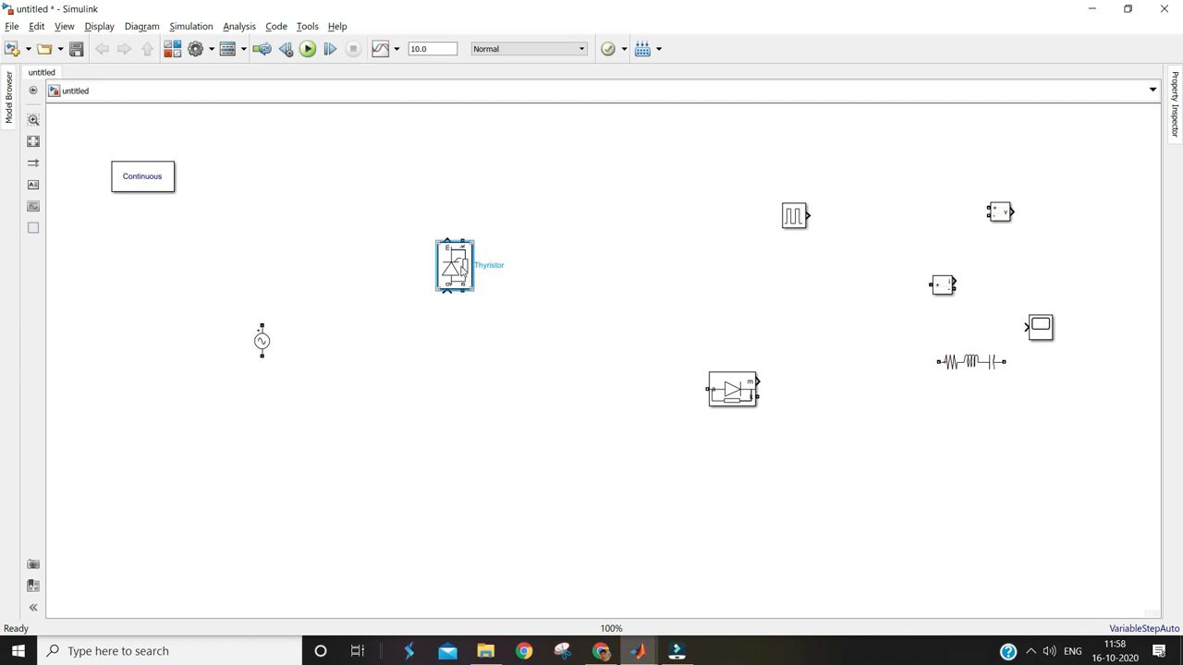
drag(462, 268, 654, 268)
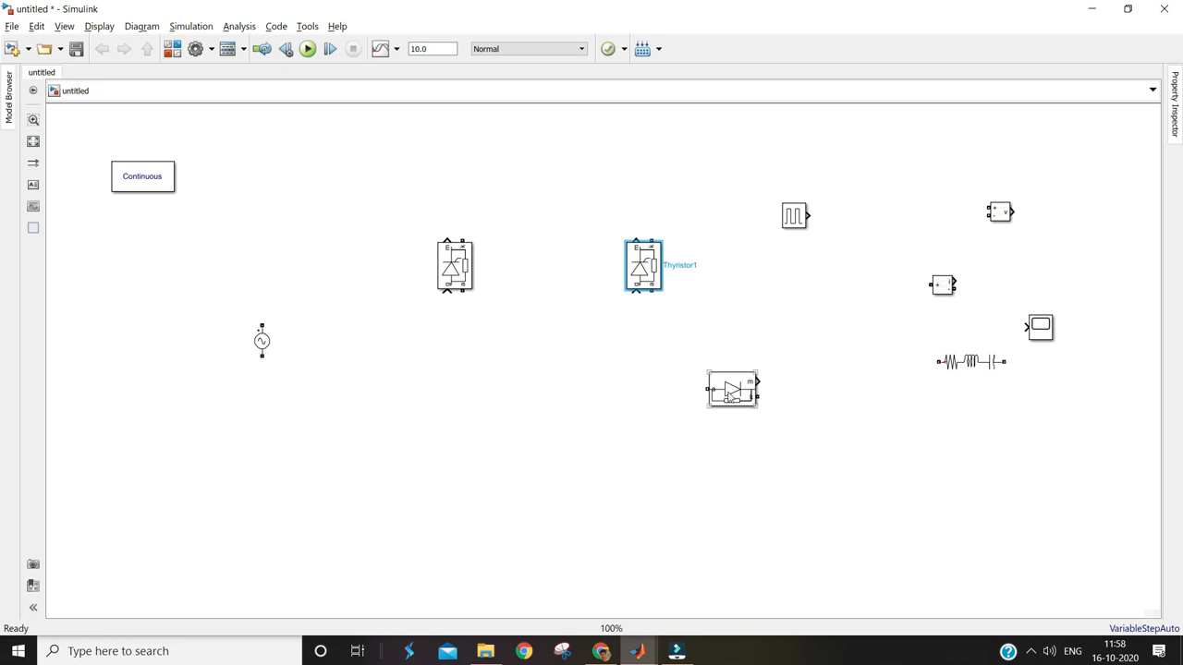
Move the diode below the first thyristor, rotate it to point upward, and place a copy below the second thyristor.
drag(730, 394, 475, 441)
key(ctrl+r)
key(ctrl+r)
key(ctrl+r)
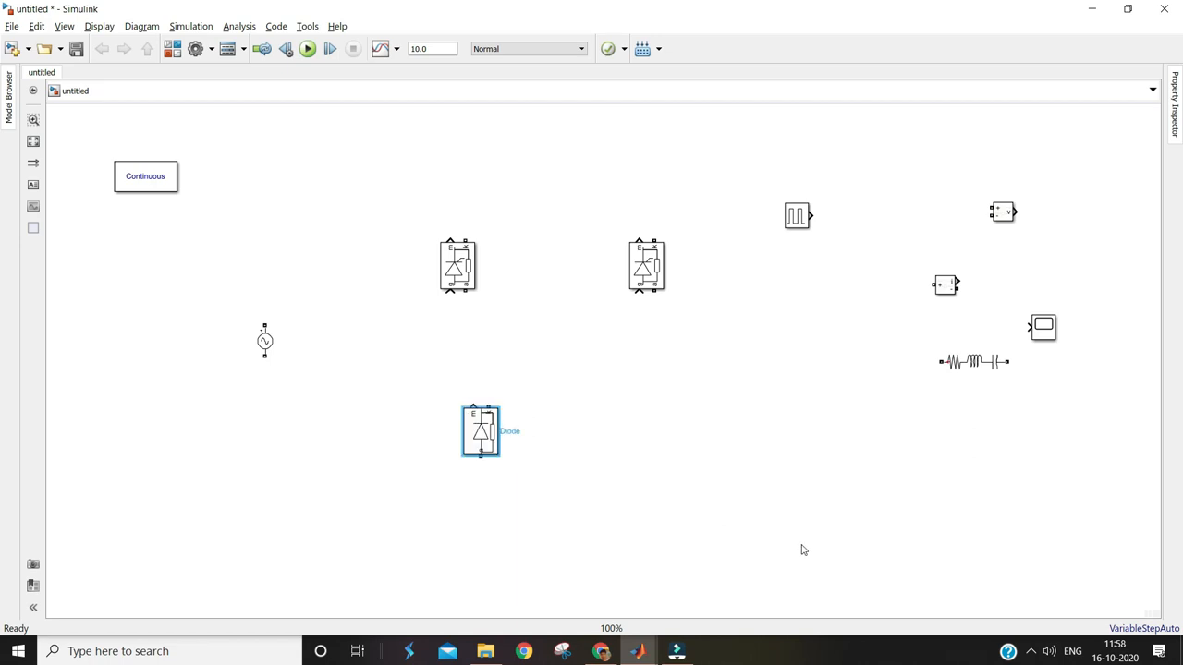
drag(486, 426, 642, 440)
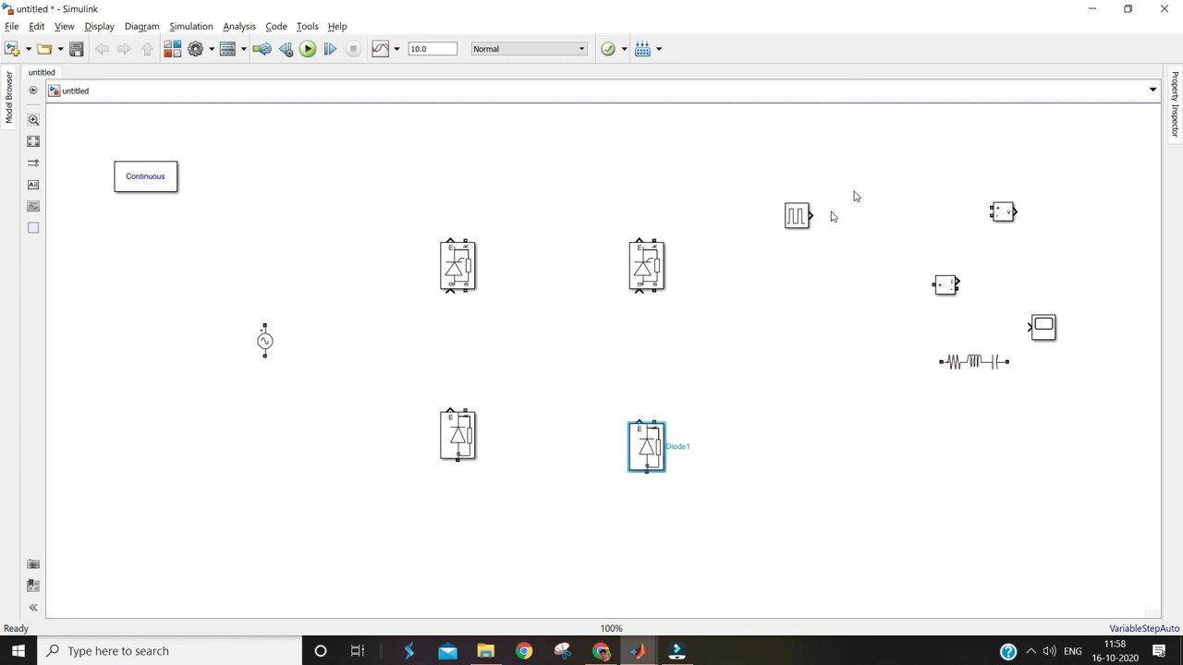
Position one pulse generator above and left of each thyristor by moving and copying it, and duplicate the Voltage Measurement block below itself.
drag(800, 218, 368, 185)
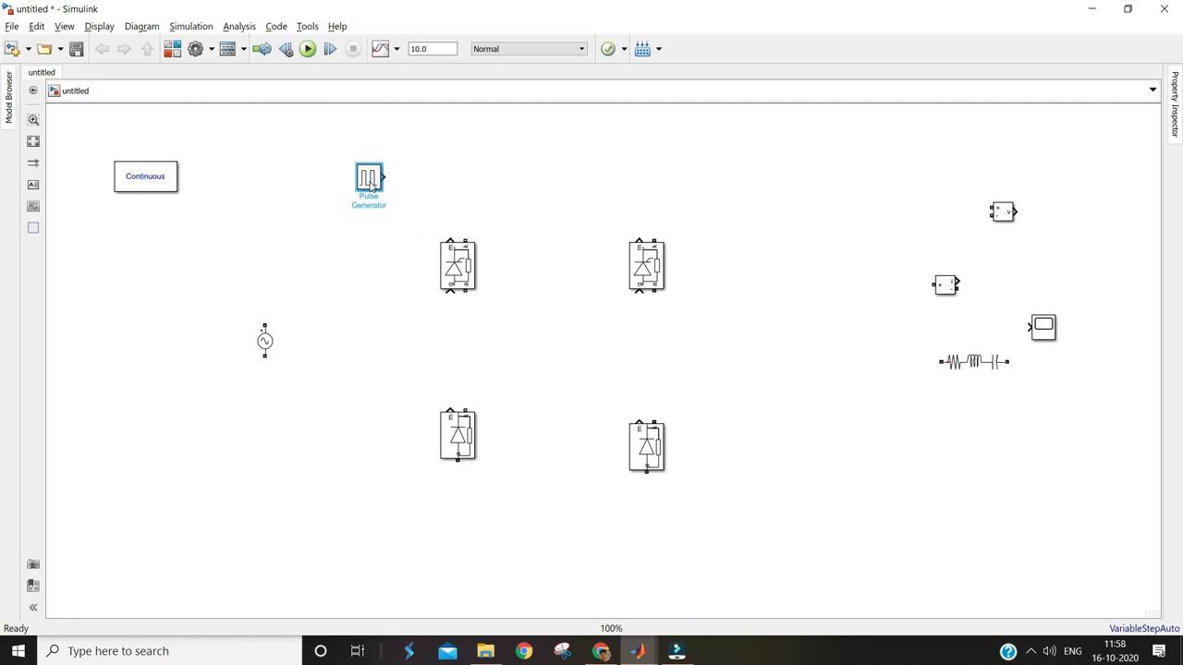
drag(369, 185, 578, 178)
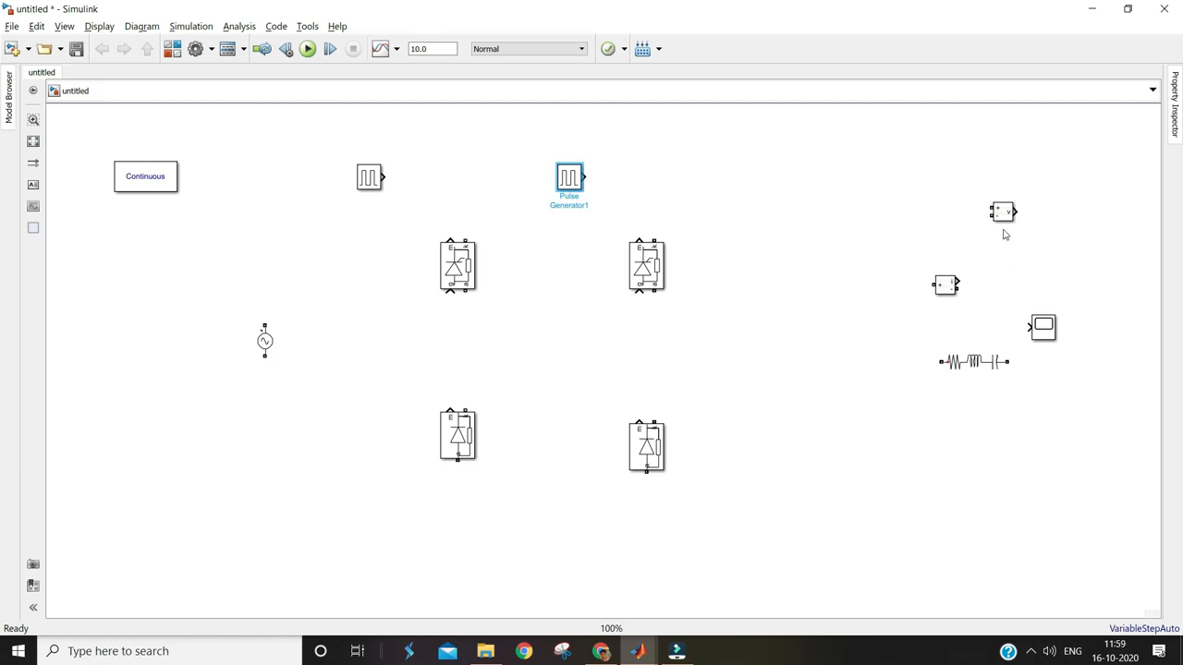
drag(1004, 212, 1011, 271)
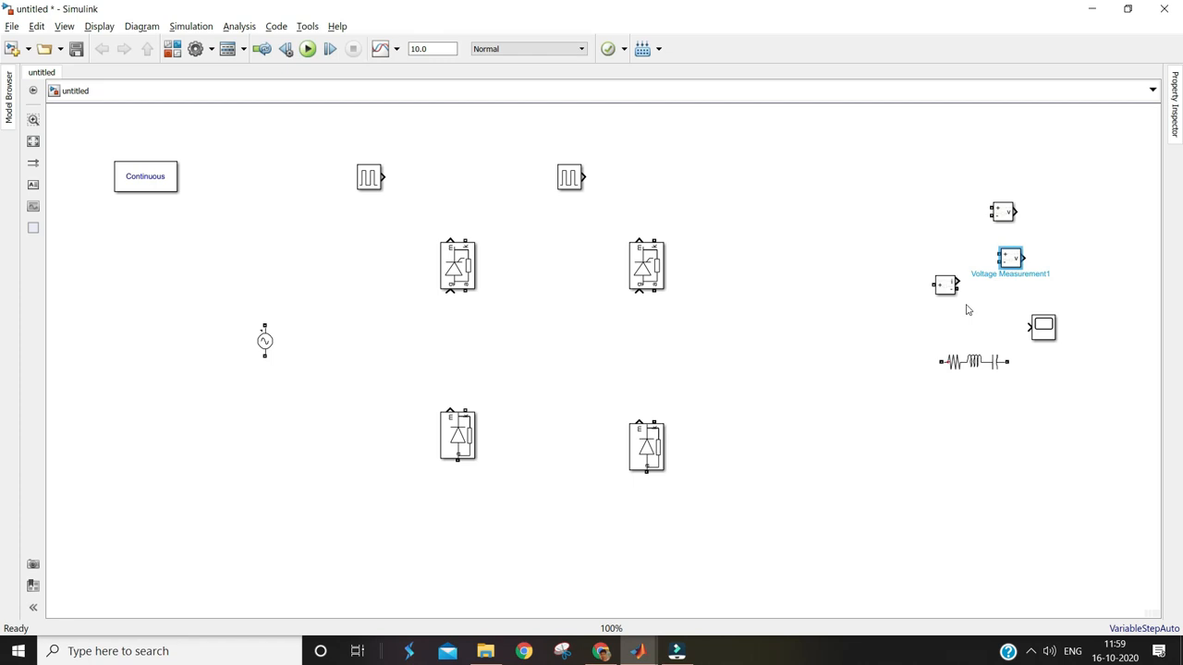
Stand the Series RLC Branch vertically to the right of the bridge and set its branch type to R with a resistance of 10 ohms.
drag(974, 362, 831, 354)
key(ctrl+r)
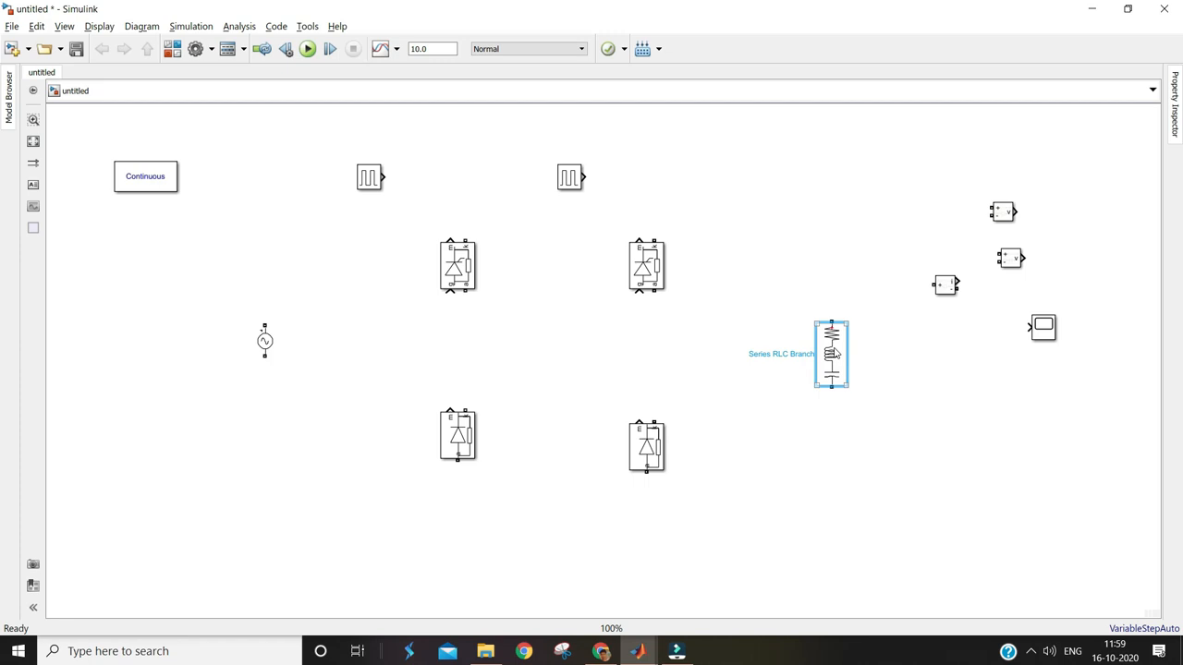
double_click(835, 352)
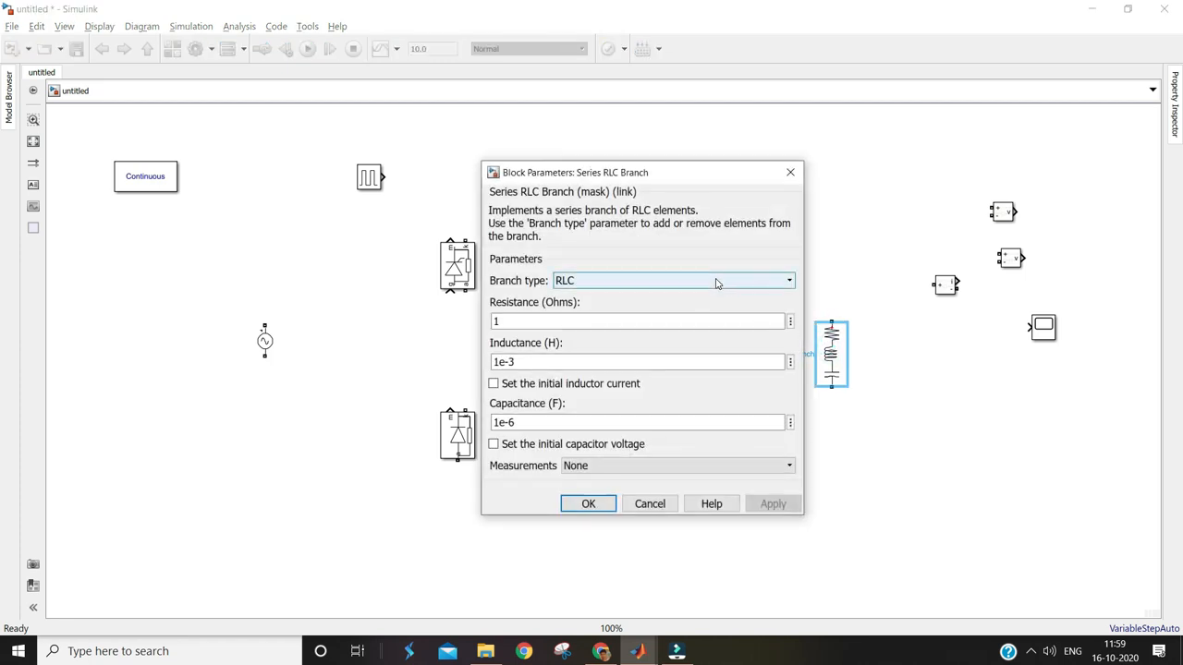
click(716, 283)
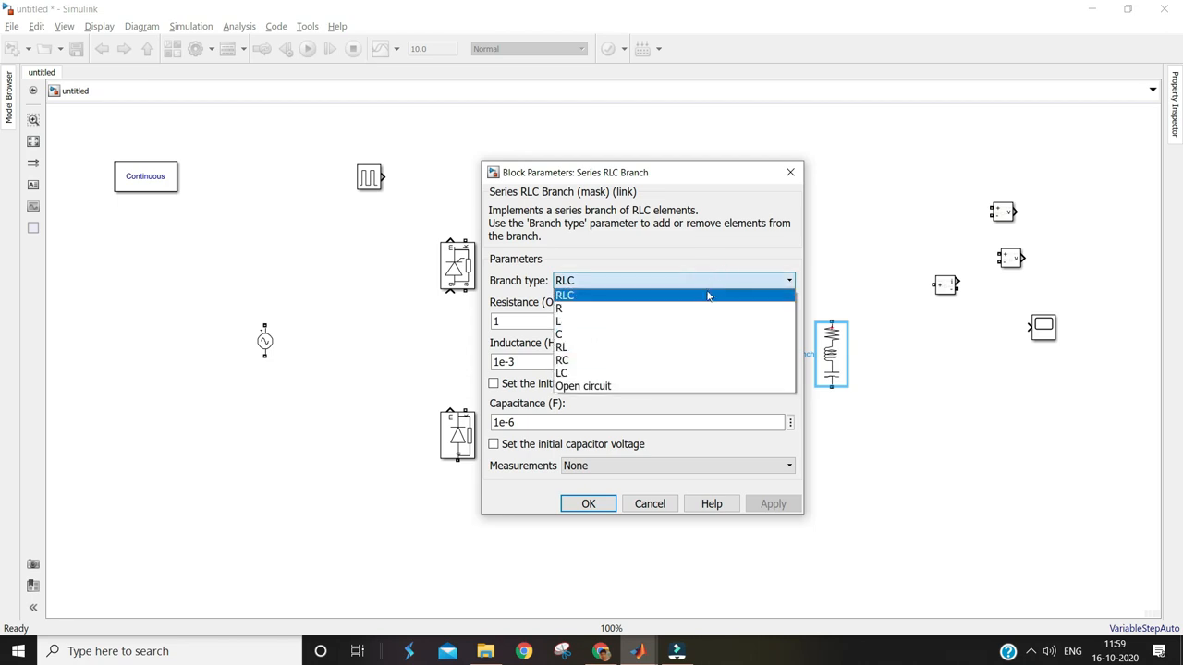
click(706, 308)
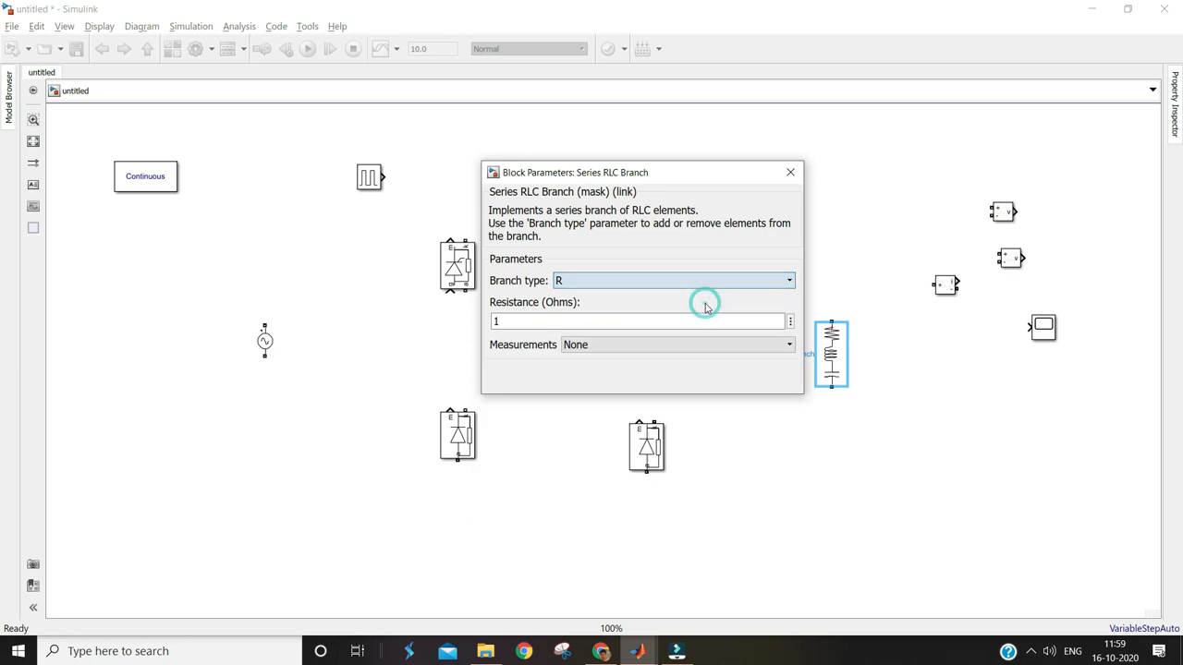
double_click(543, 322)
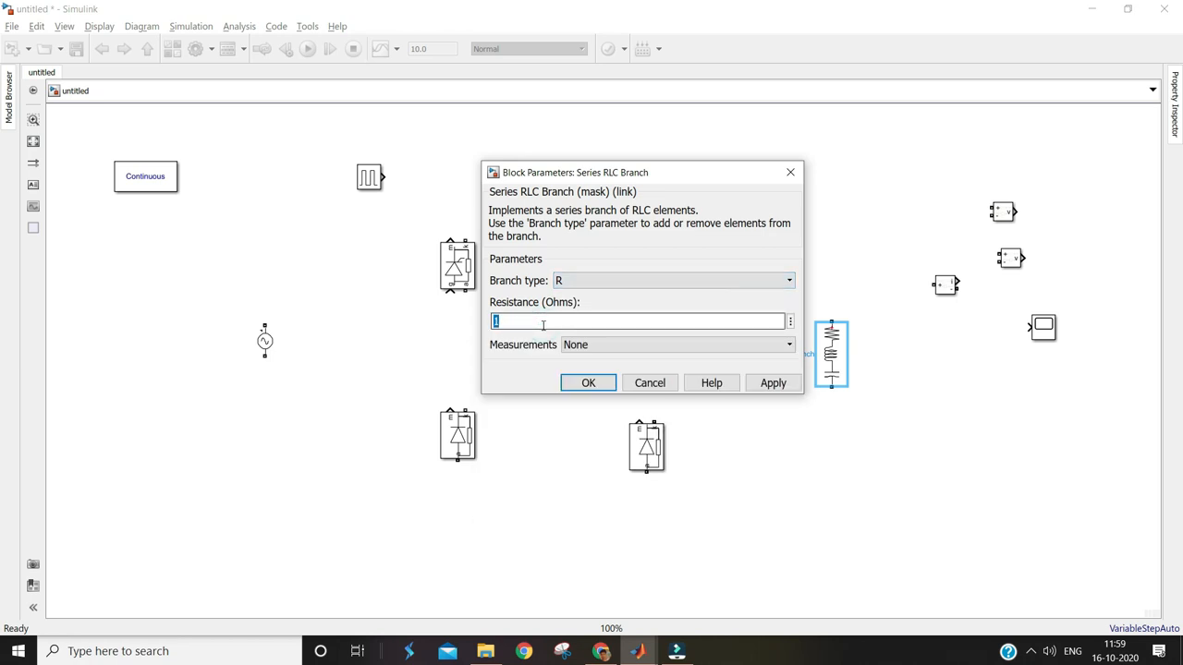
text(10)
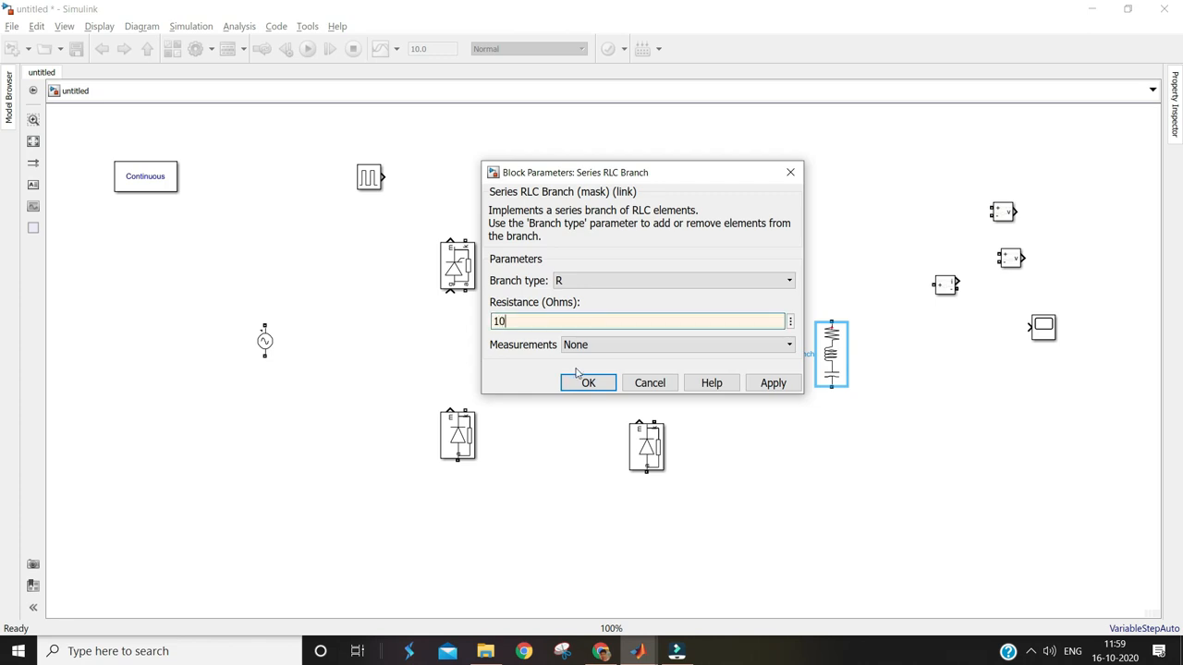
click(587, 384)
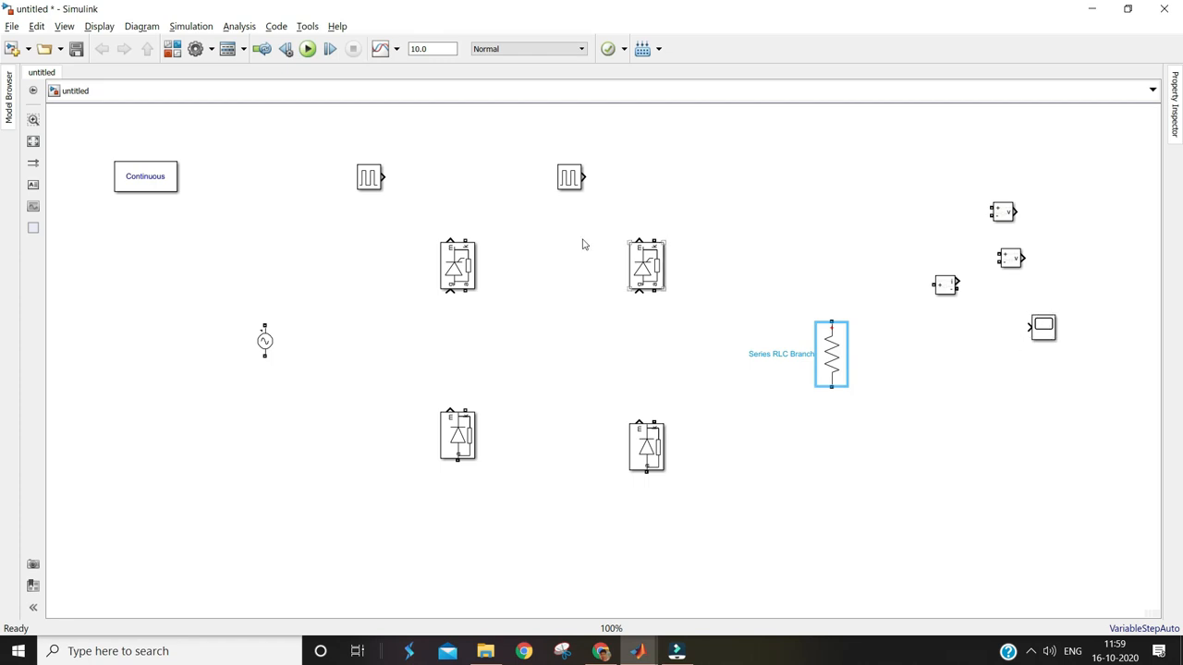
Lower the AC source slightly and wire the bridge, joining each diode cathode to its thyristor anode, both thyristor cathodes, and both diode anodes.
mouse_move(264, 340)
mouse_down()
mouse_move(266, 374)
mouse_move(266, 355)
mouse_up()
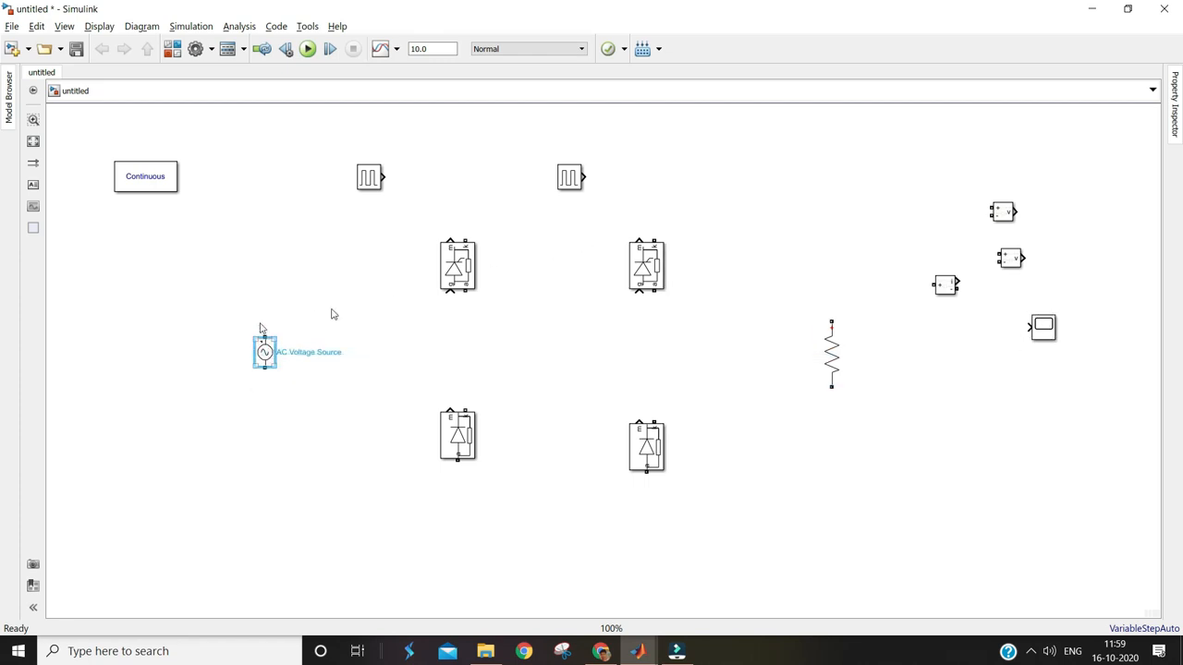
drag(467, 410, 468, 294)
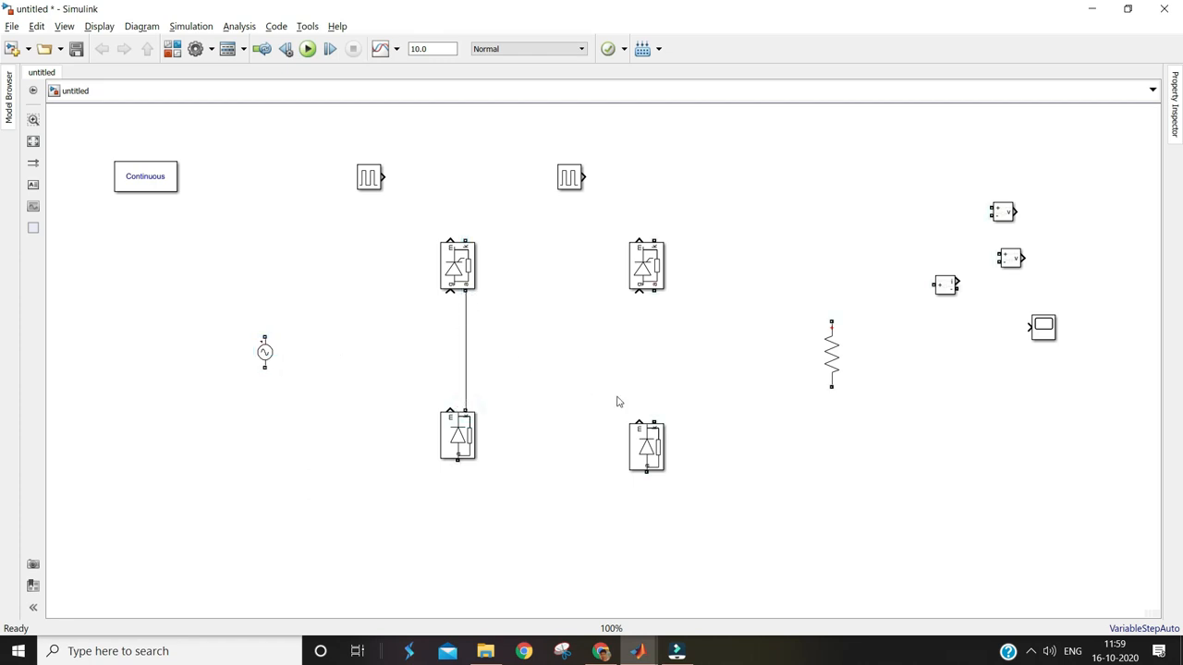
drag(654, 423, 653, 292)
drag(465, 241, 654, 233)
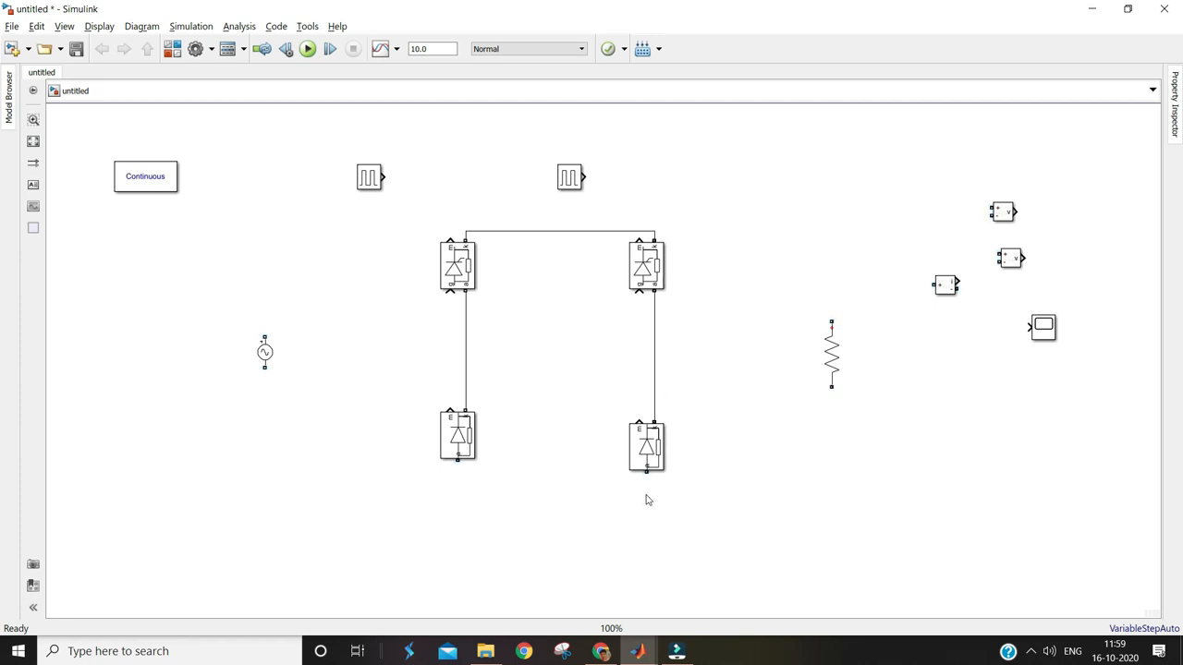
drag(648, 472, 458, 460)
Wire each pulse generator to its thyristor's gate and connect the AC source between the midpoints of the two bridge legs.
drag(385, 176, 440, 283)
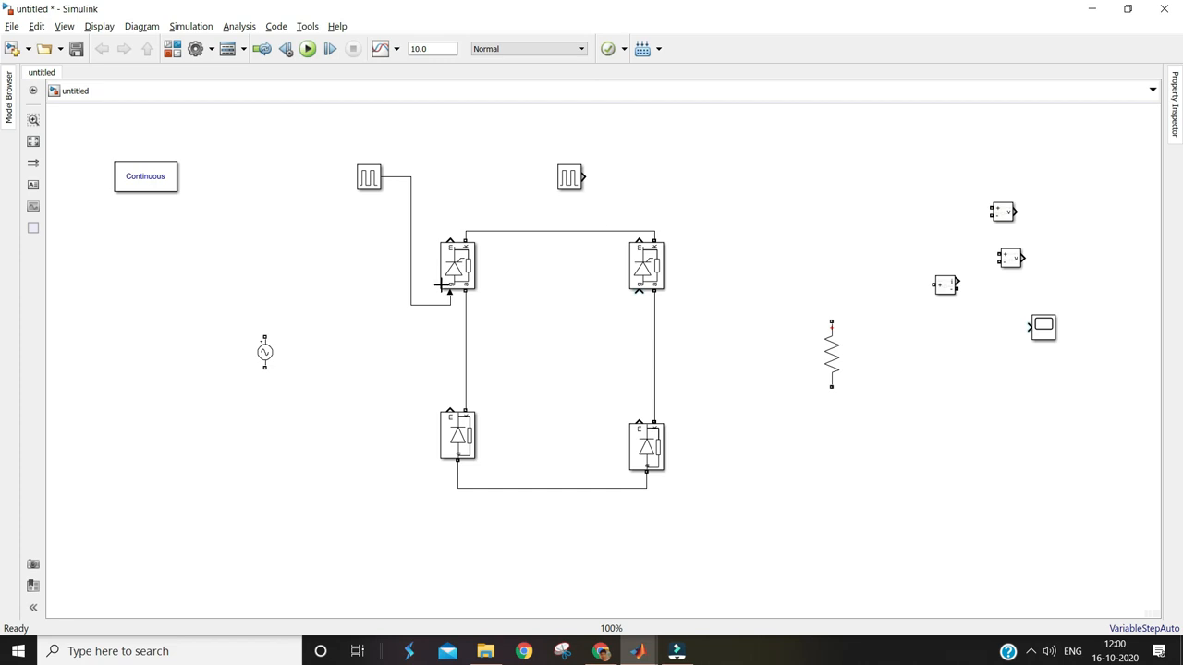
drag(586, 177, 638, 294)
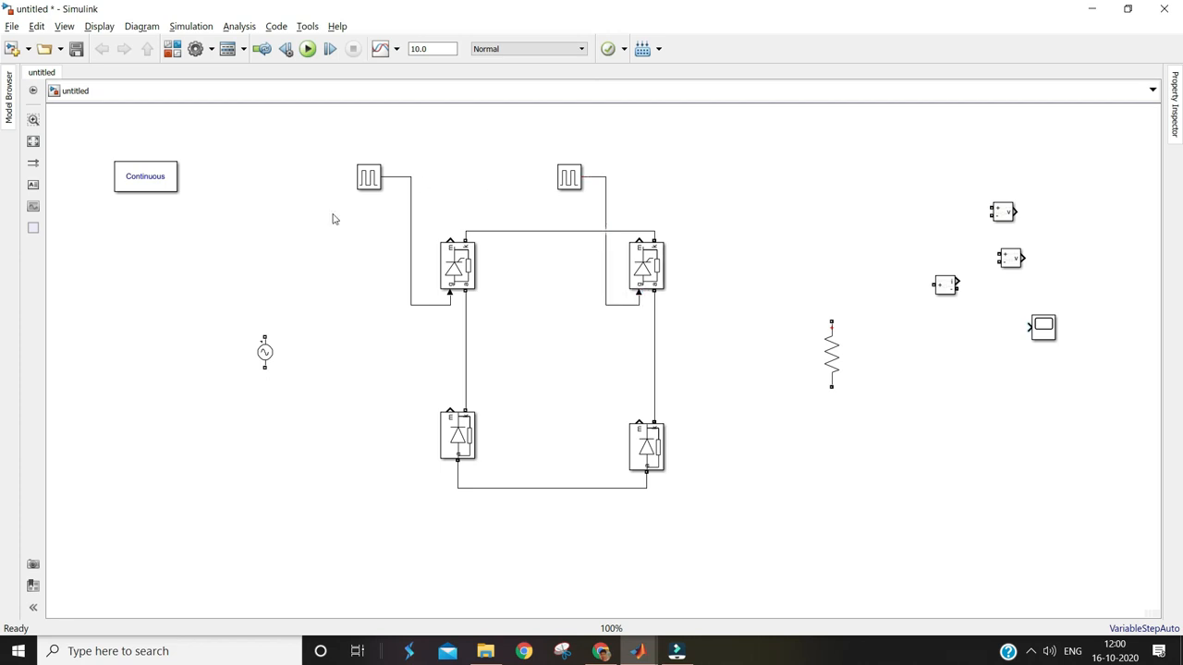
click(266, 342)
drag(265, 337, 465, 324)
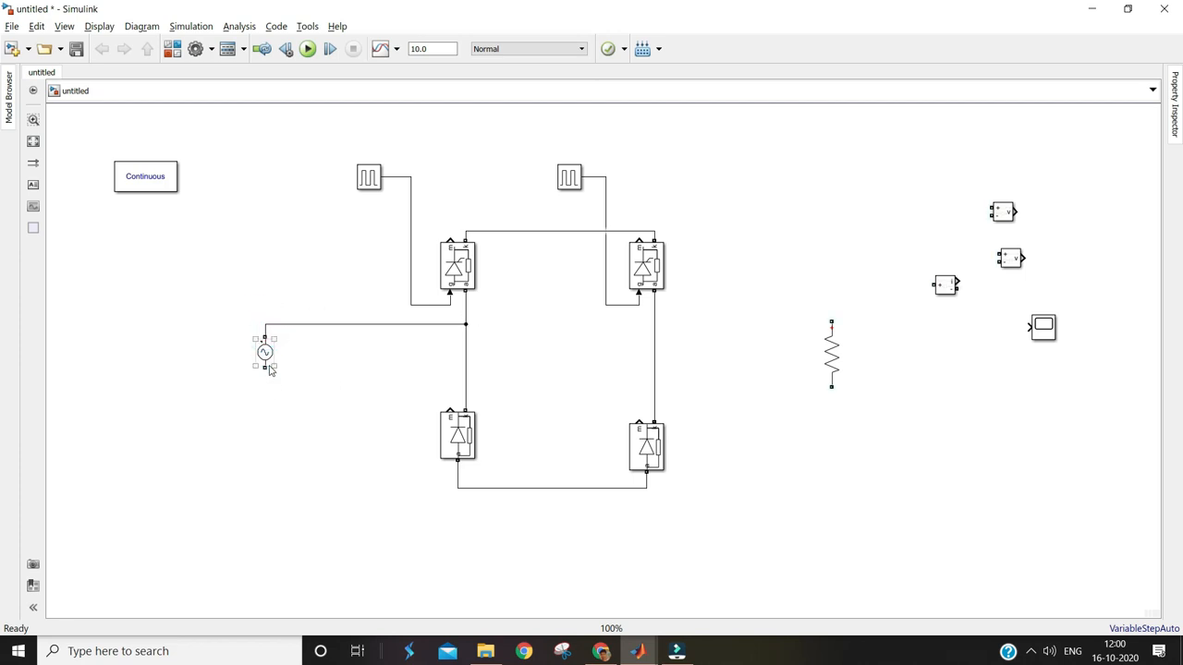
drag(265, 368, 654, 397)
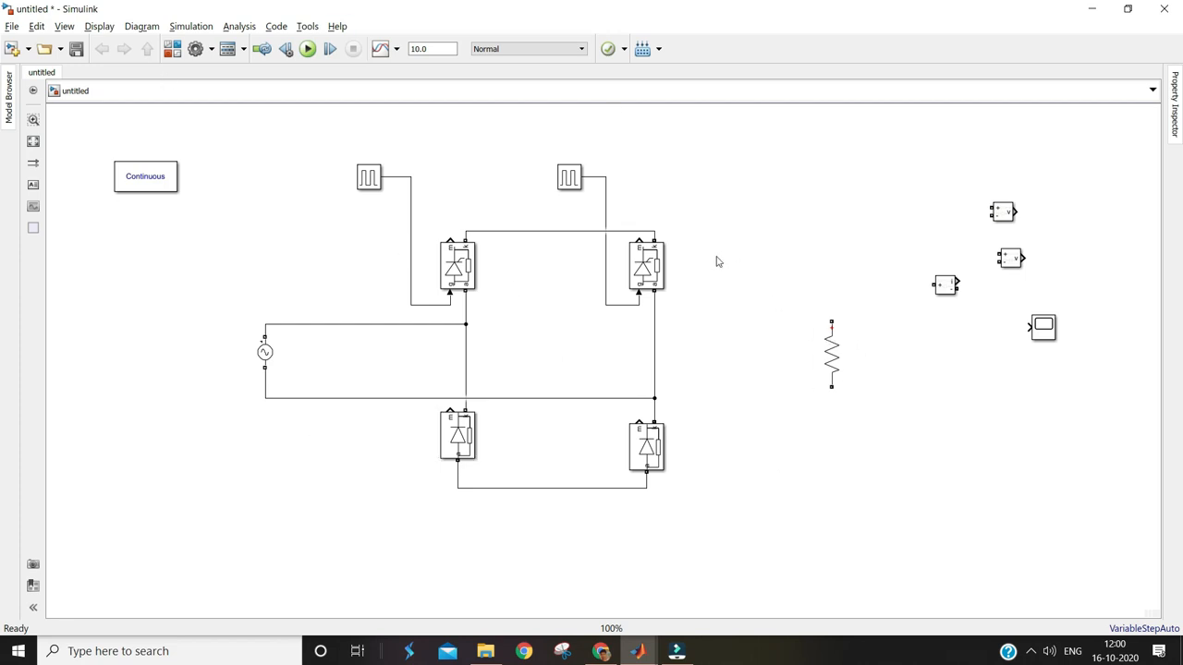
Move the Current Measurement block right of the second thyristor and connect its + port to the common thyristor cathode line.
click(944, 289)
drag(944, 290, 654, 228)
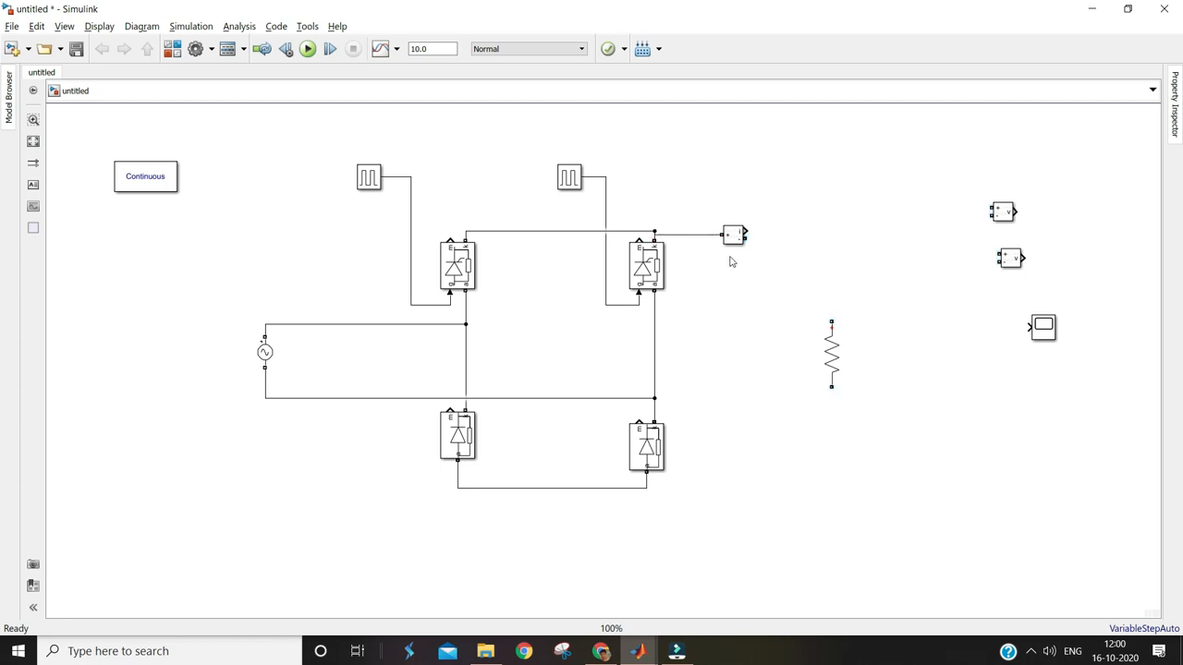
Wire the Current Measurement's - port to the resistor's upper end, and the resistor's lower end to the common diode anode line.
drag(748, 237, 834, 319)
click(834, 321)
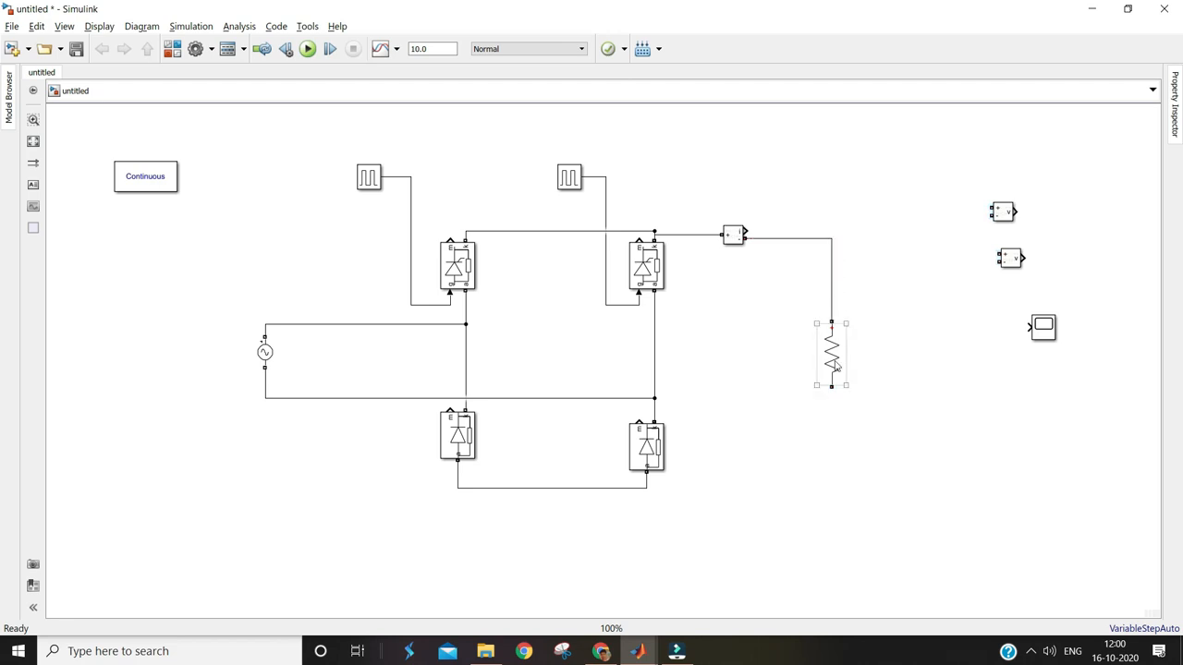
drag(832, 389, 684, 512)
drag(661, 489, 647, 486)
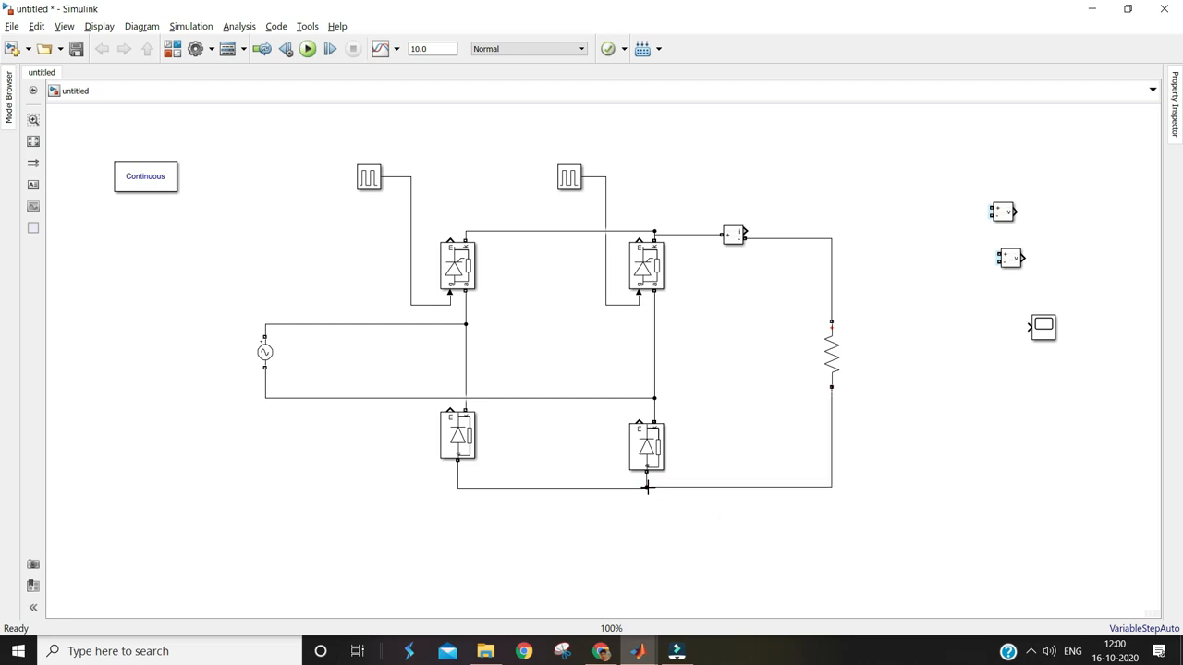
Place one Voltage Measurement block beside the resistor and connect its + and - ports across the resistor.
click(1005, 265)
drag(1009, 263, 763, 365)
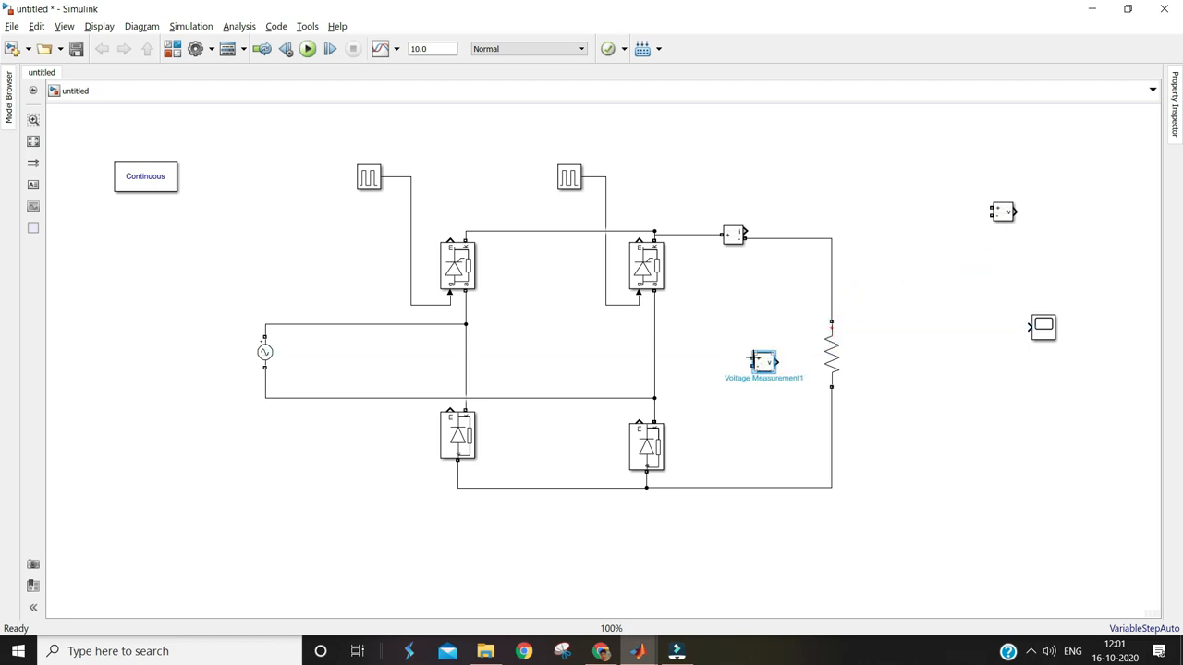
drag(748, 359, 832, 309)
drag(752, 367, 832, 414)
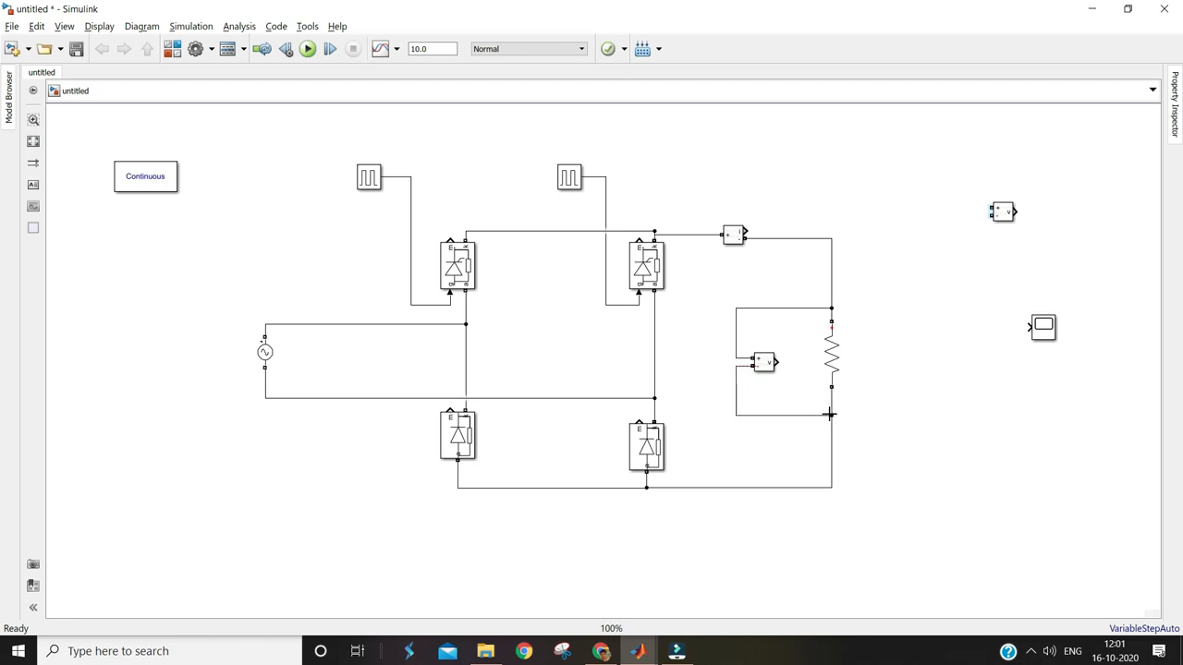
click(834, 355)
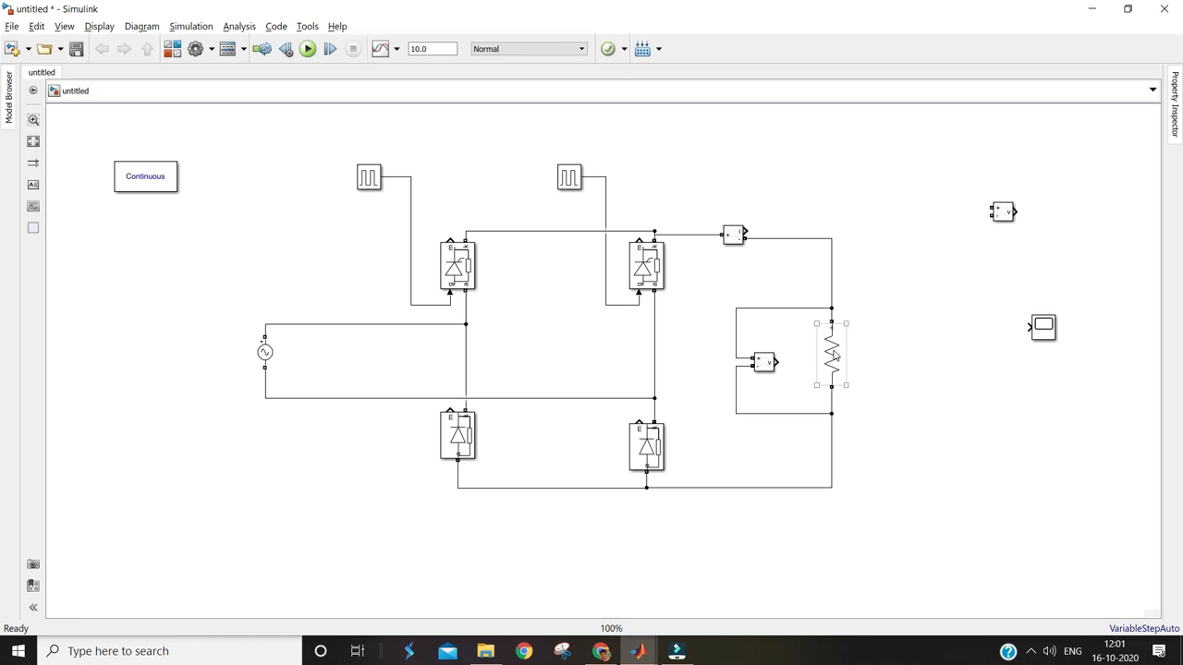
Place the other Voltage Measurement block beside the AC source and connect its + and - ports across the source lines.
click(743, 351)
drag(1009, 211, 296, 400)
click(316, 347)
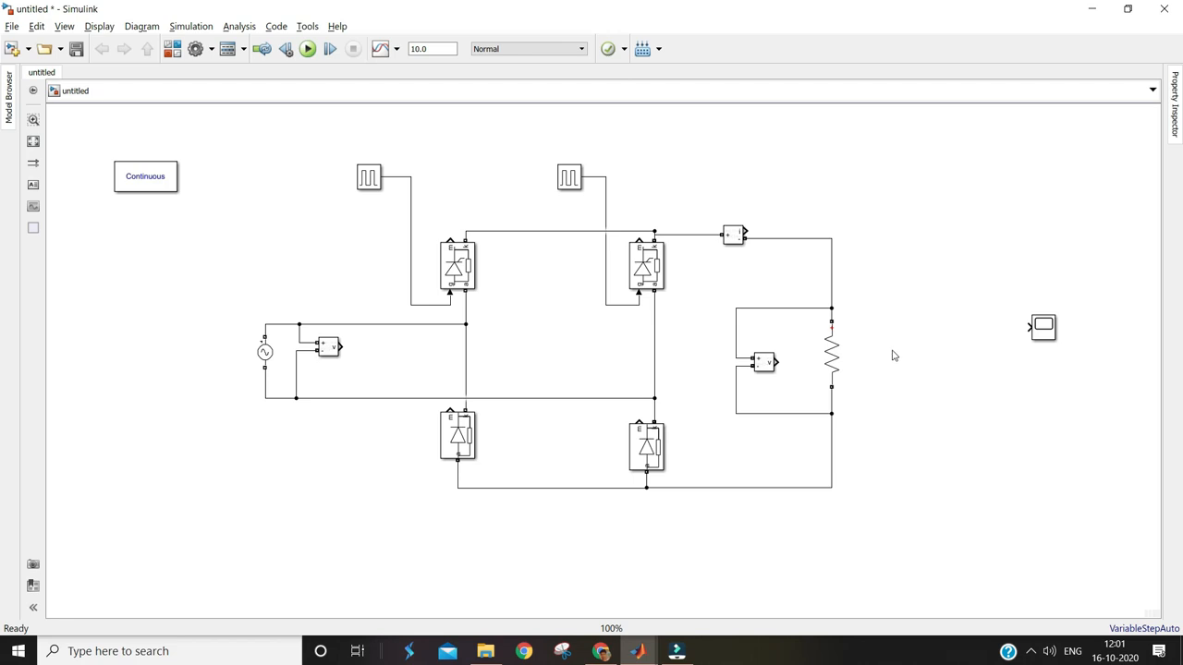
click(1046, 330)
click(266, 355)
click(287, 356)
click(378, 185)
click(393, 196)
click(735, 233)
click(827, 361)
click(864, 356)
Open the Scope and set its number of input ports to 5.
click(1051, 335)
drag(1049, 329, 1049, 329)
double_click(1049, 329)
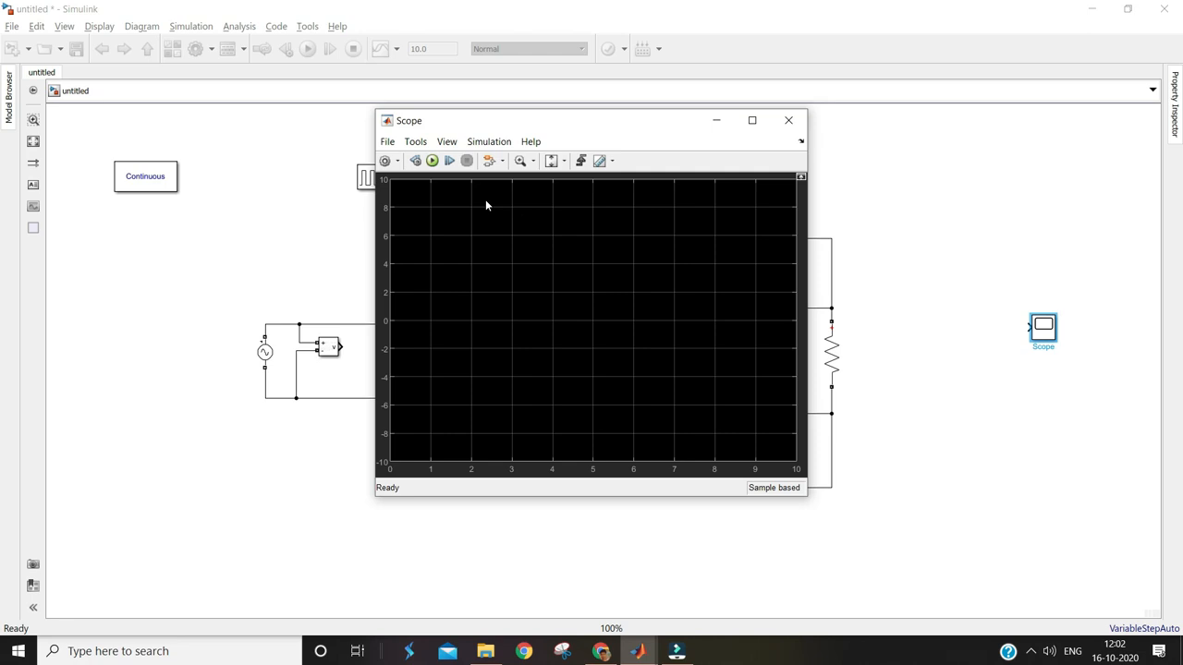
click(393, 144)
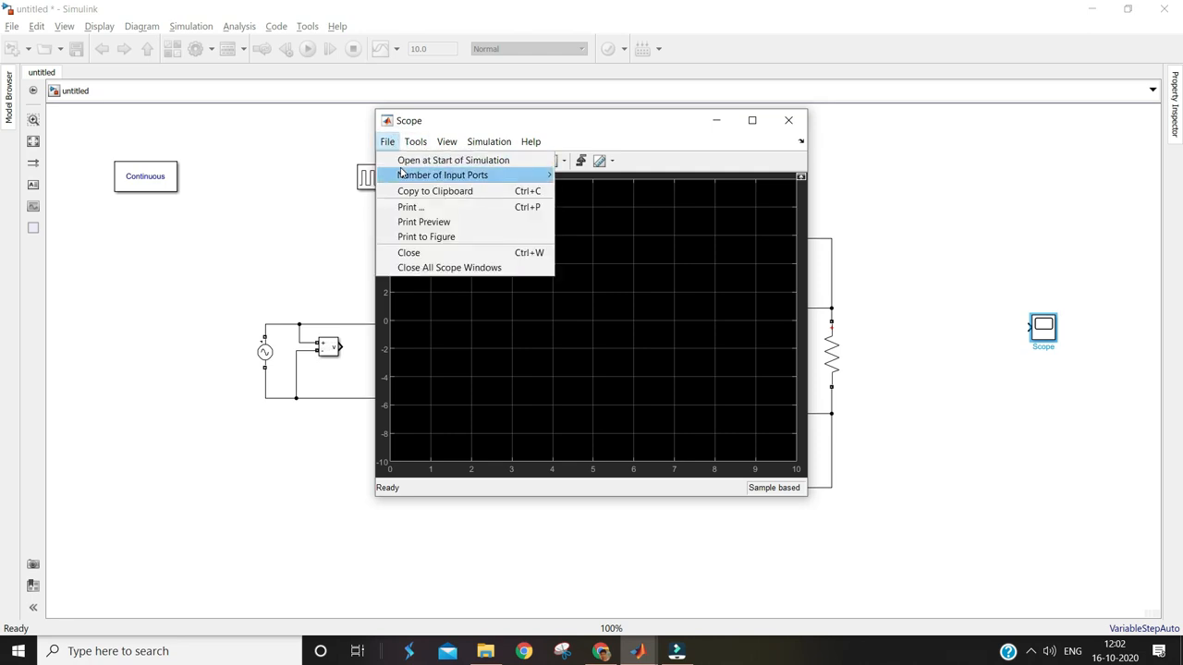
mouse_move(401, 173)
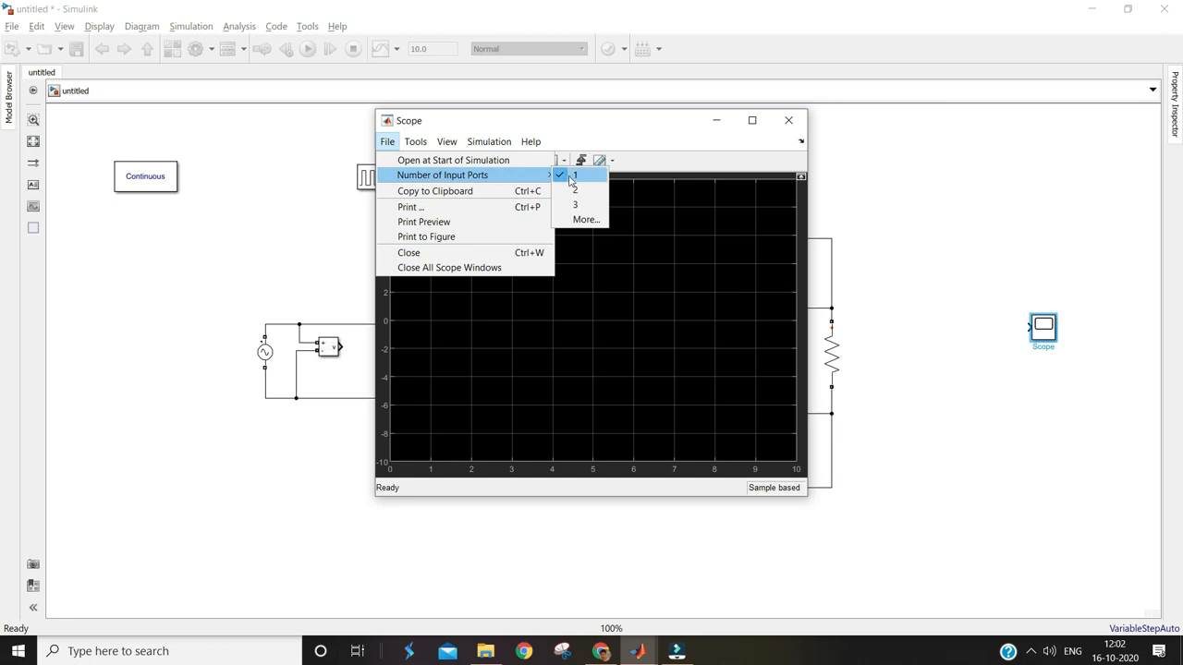
click(585, 222)
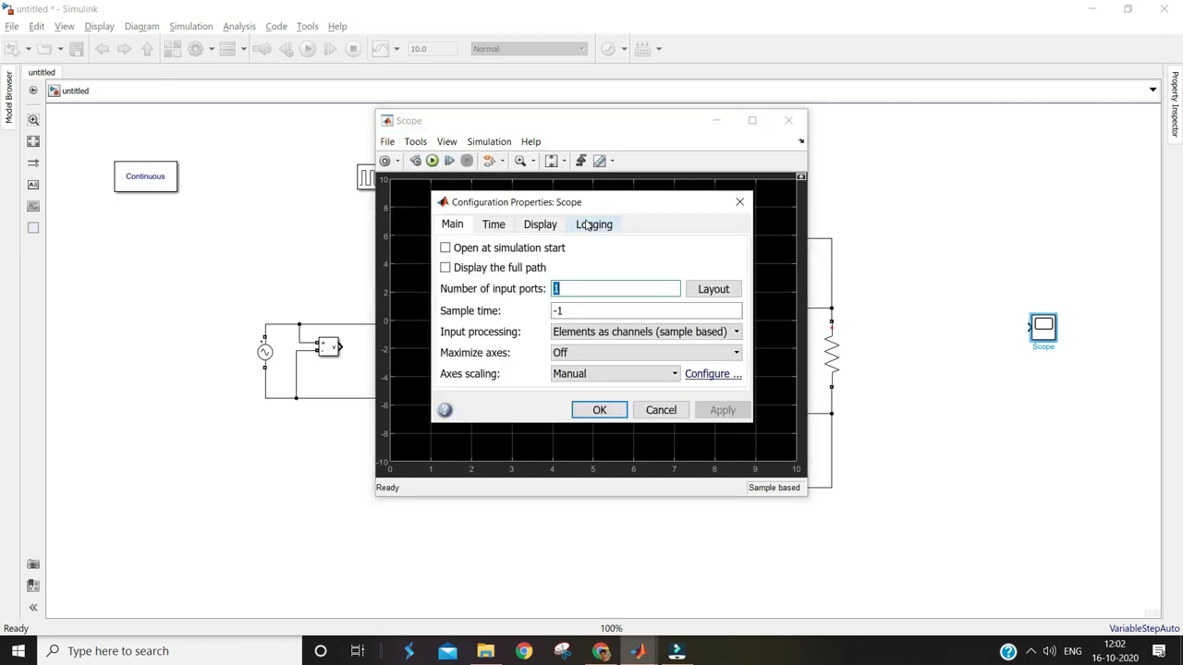
key(BackSpace)
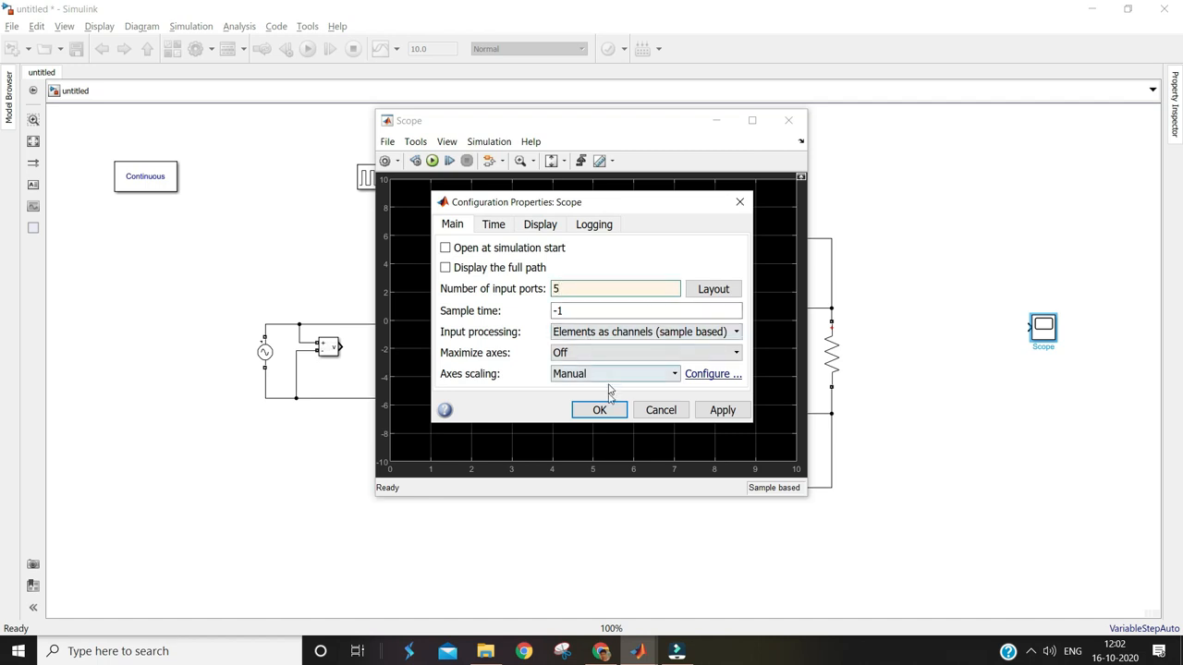
Arrange the Scope displays in a layout of four rows by two columns, apply the settings and close the Scope.
click(703, 291)
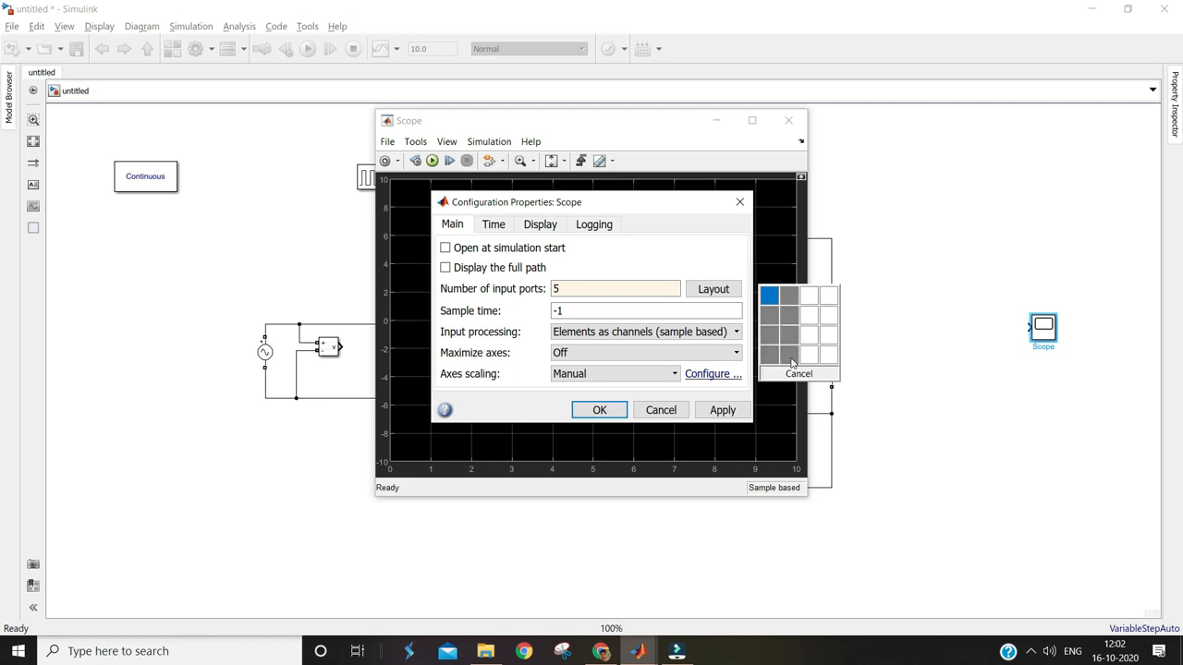
double_click(616, 294)
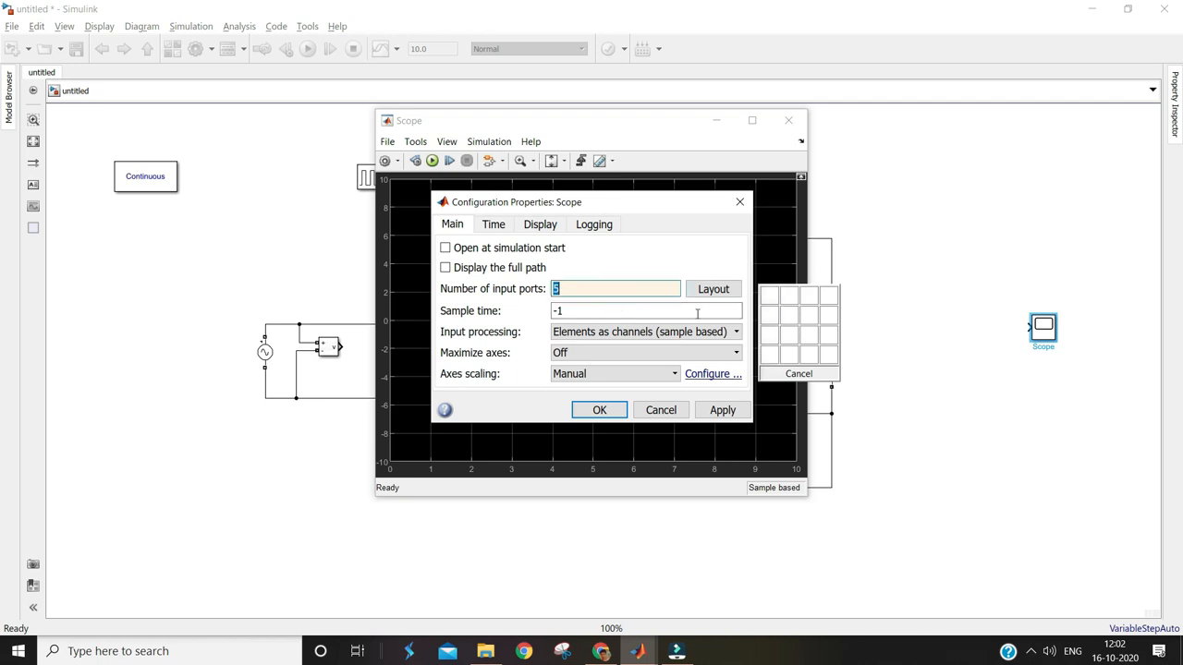
click(781, 353)
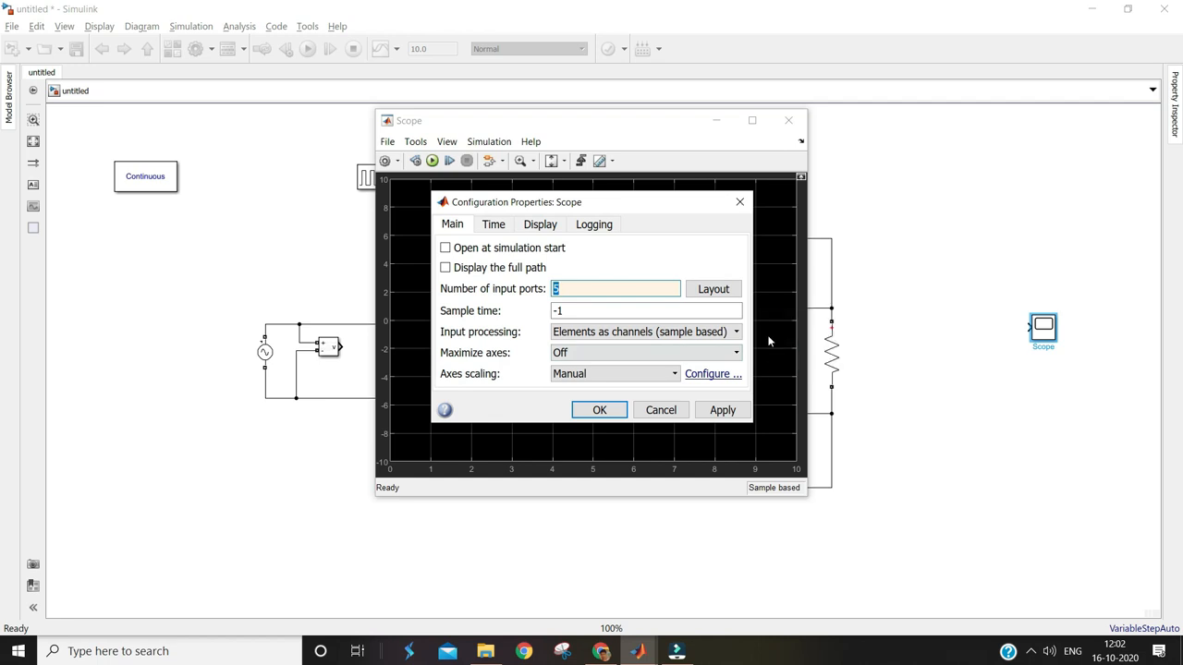
click(723, 409)
click(601, 415)
click(601, 415)
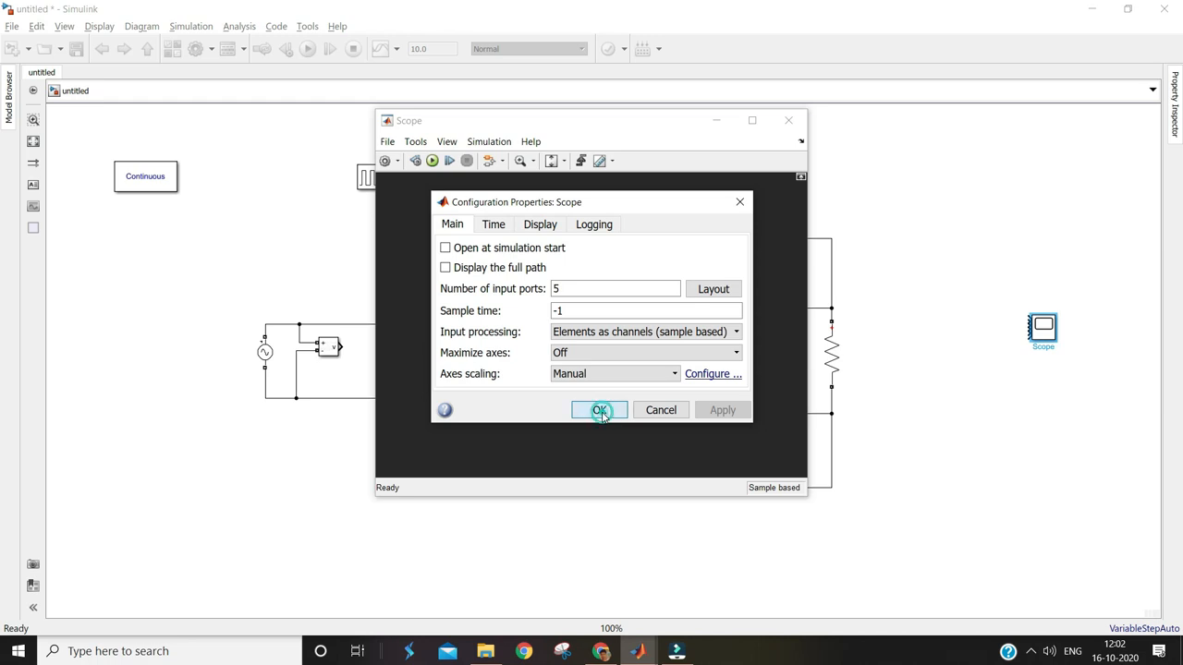
click(602, 412)
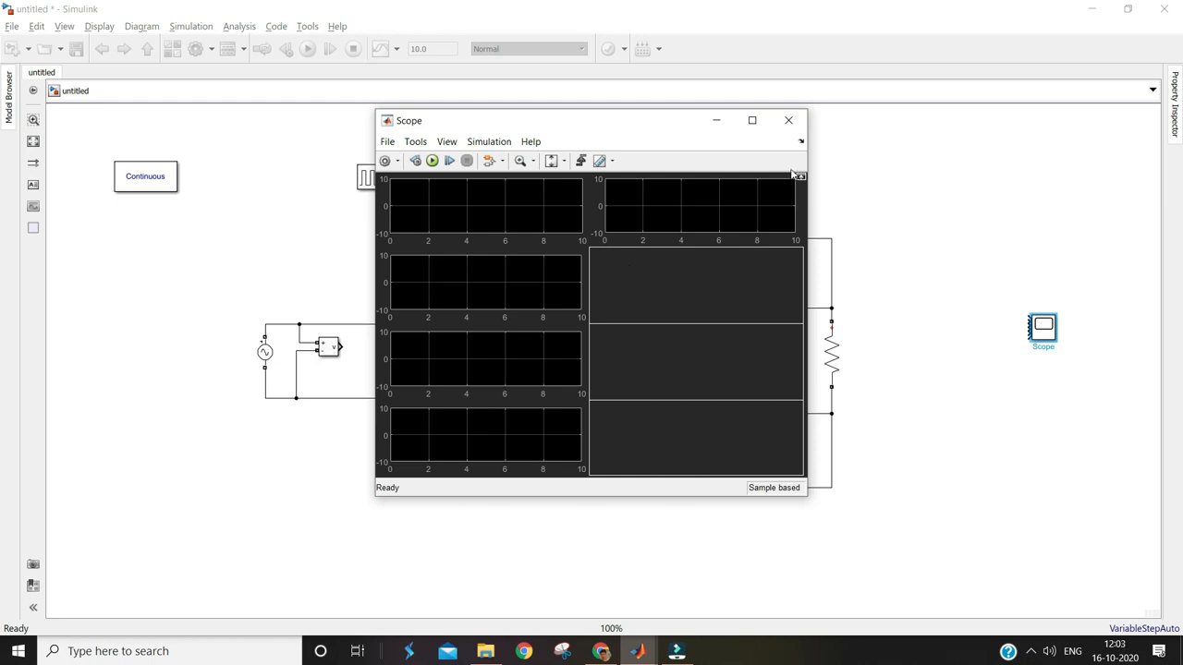
click(788, 121)
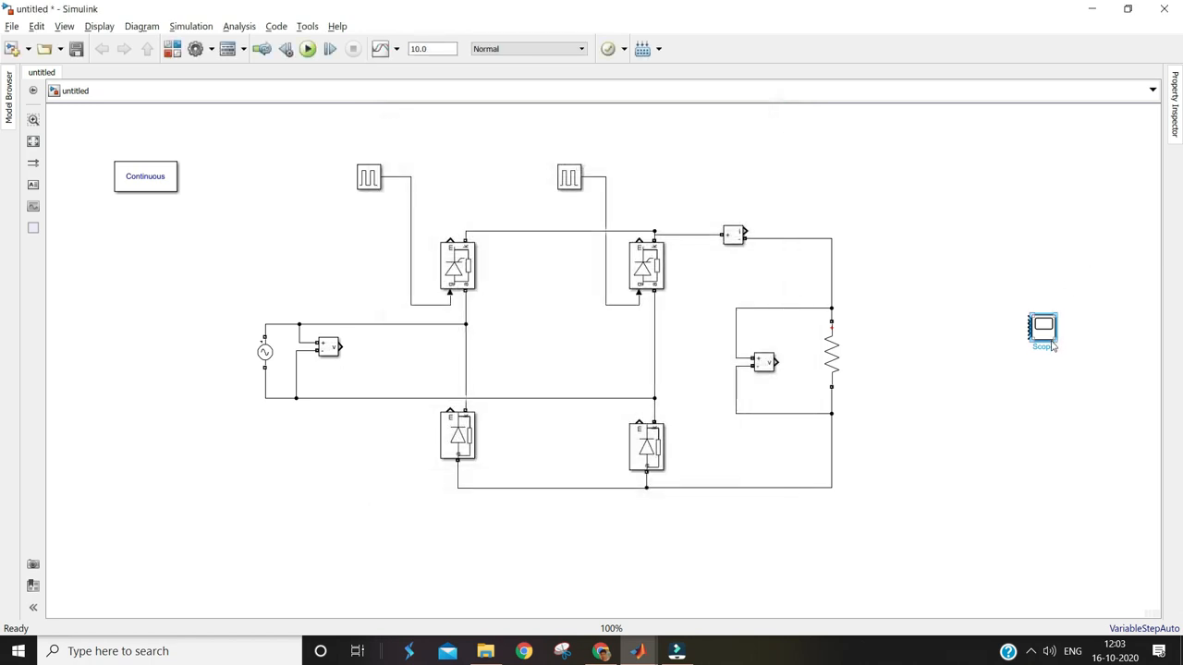
Enlarge the Scope block and connect the source Voltage Measurement output to its first input, routing the line above the pulse generators.
drag(1051, 345, 1077, 433)
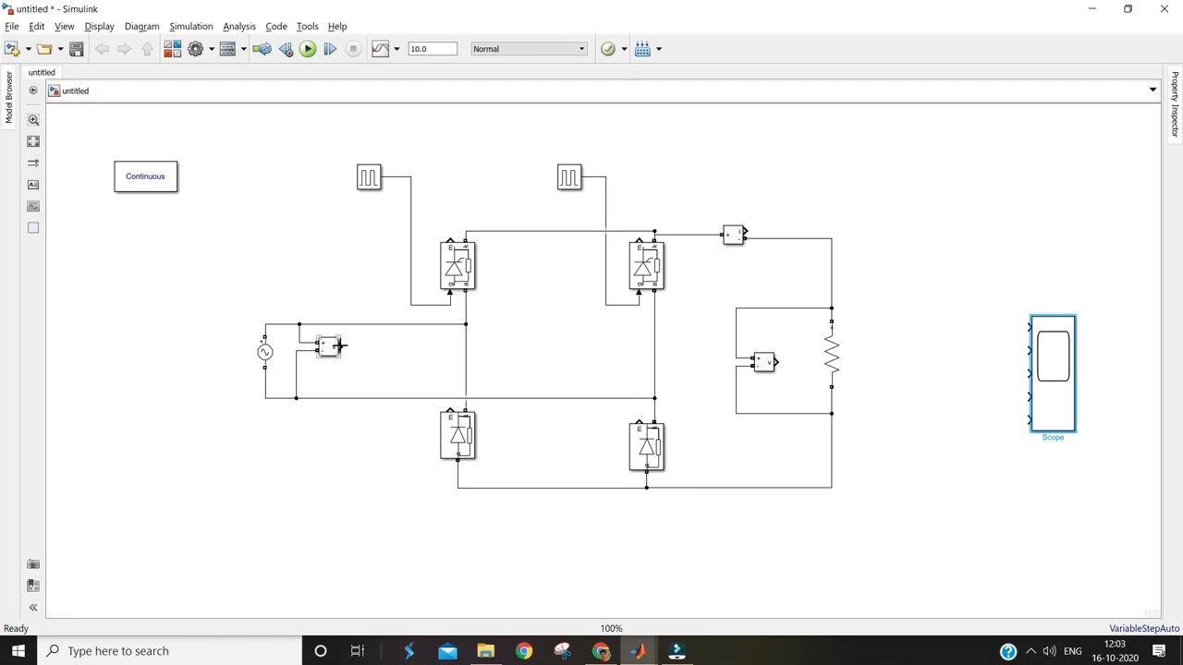
mouse_move(340, 346)
mouse_down()
mouse_move(306, 148)
mouse_move(797, 158)
mouse_move(990, 314)
mouse_move(1025, 327)
mouse_up()
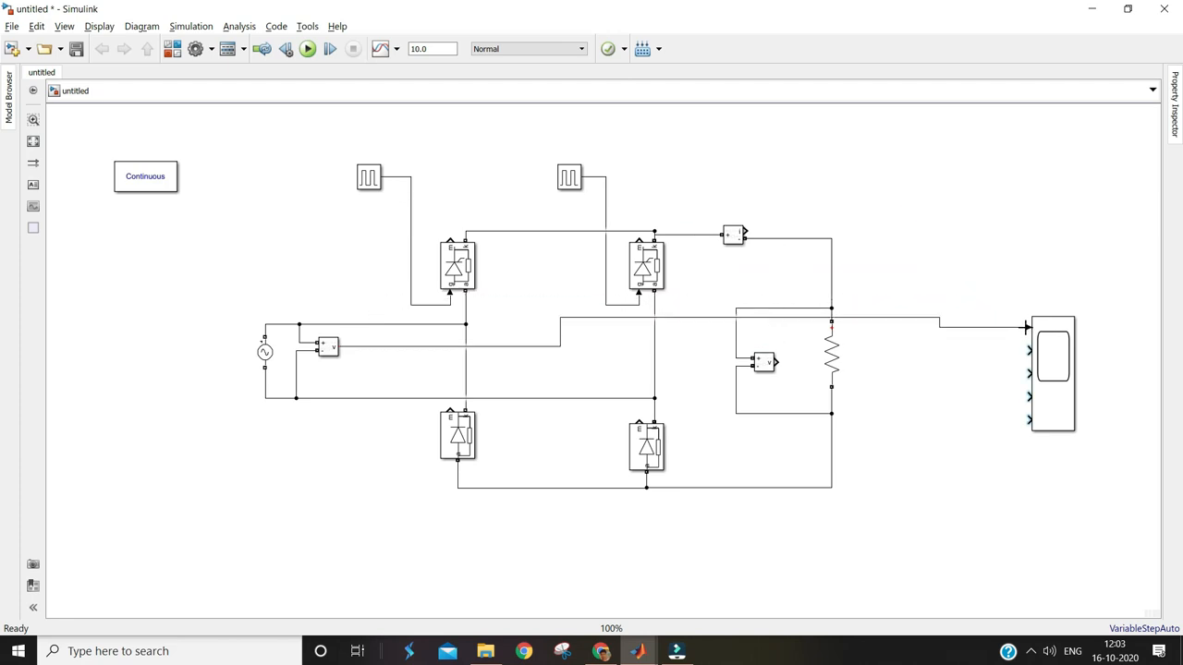
click(573, 320)
drag(573, 320, 505, 139)
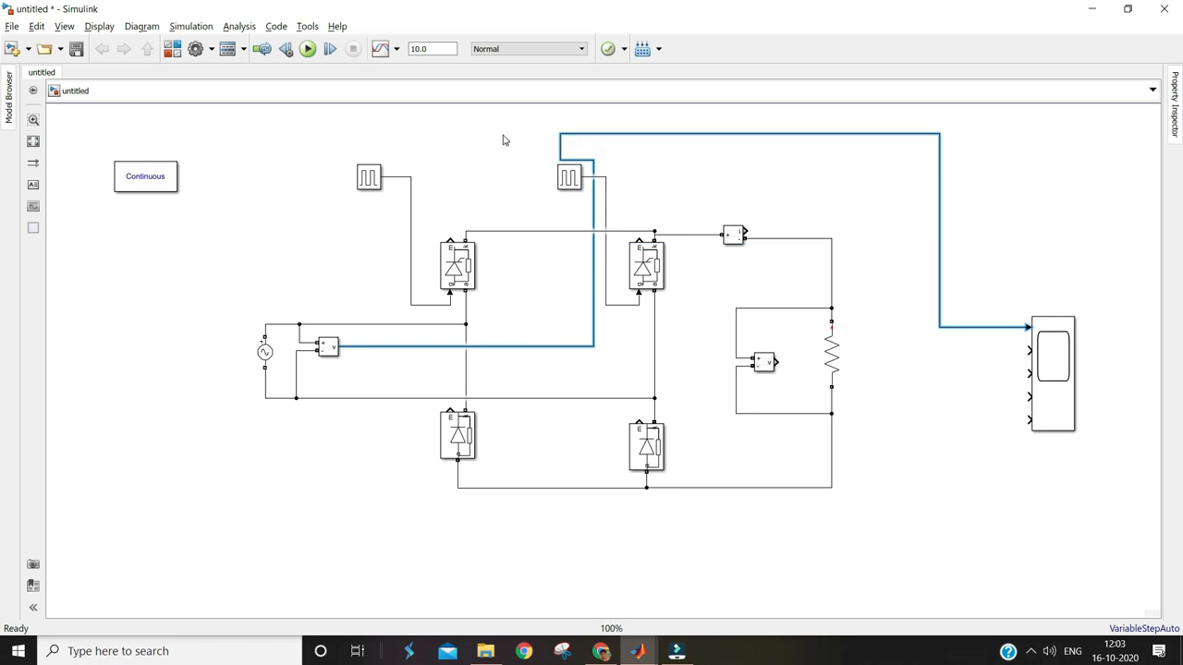
drag(552, 351, 334, 129)
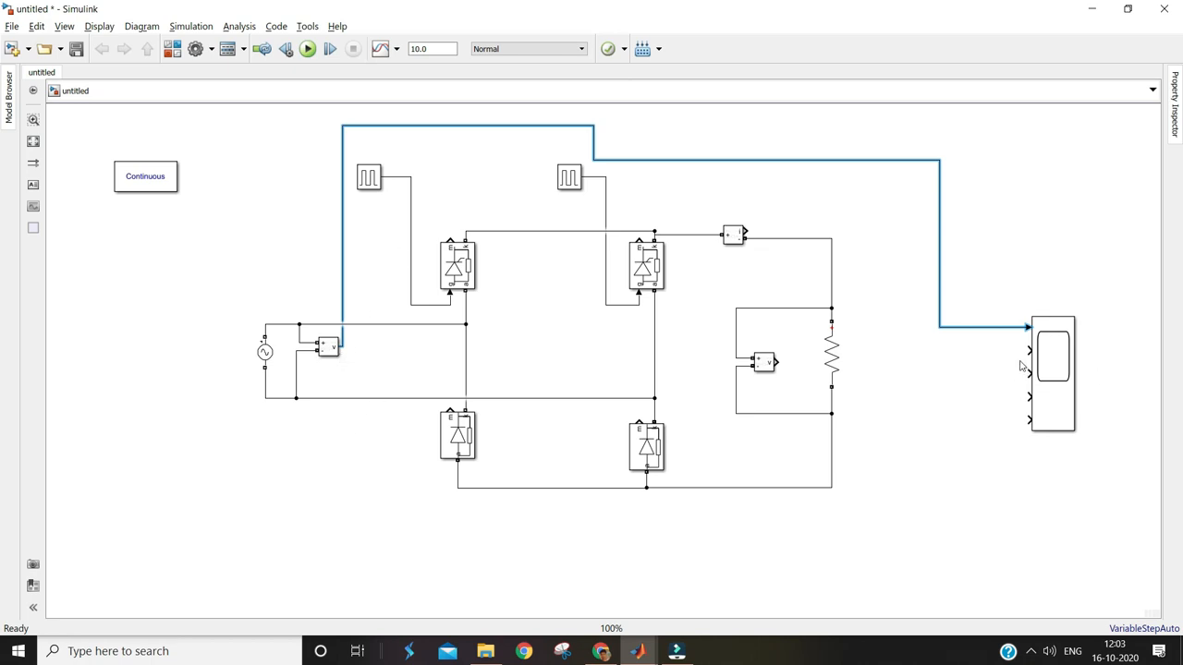
Connect the first and second gate pulse lines, the load Voltage Measurement and the Current Measurement to Scope inputs two to five, in that order.
drag(1028, 348, 410, 195)
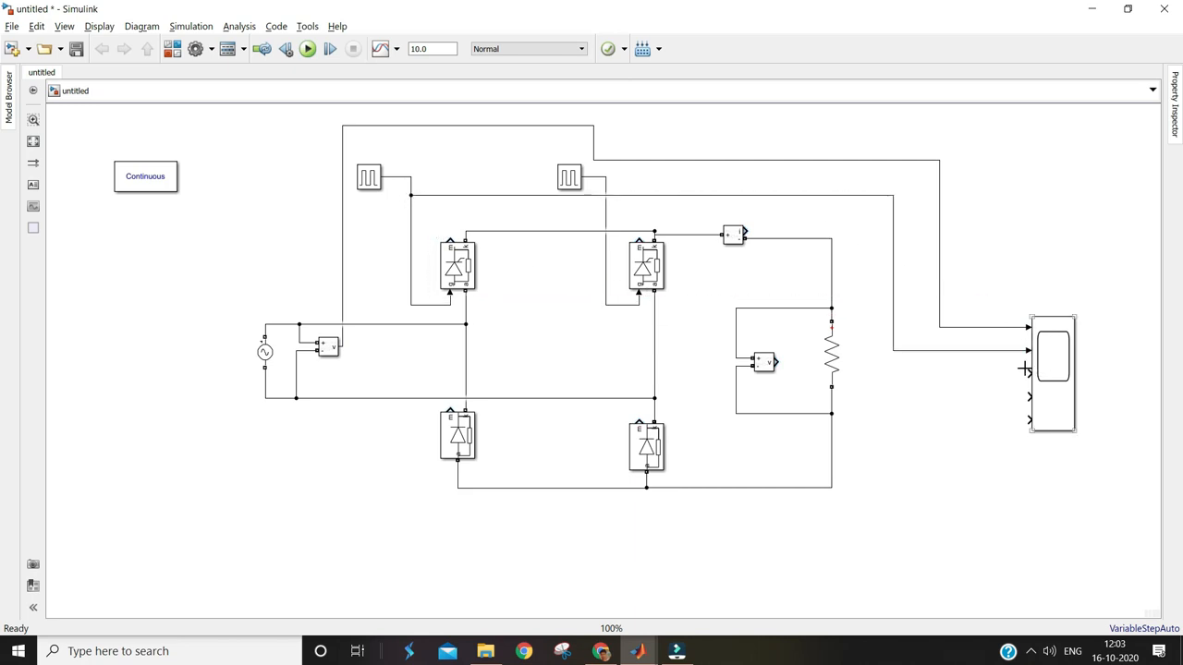
drag(1028, 374, 605, 205)
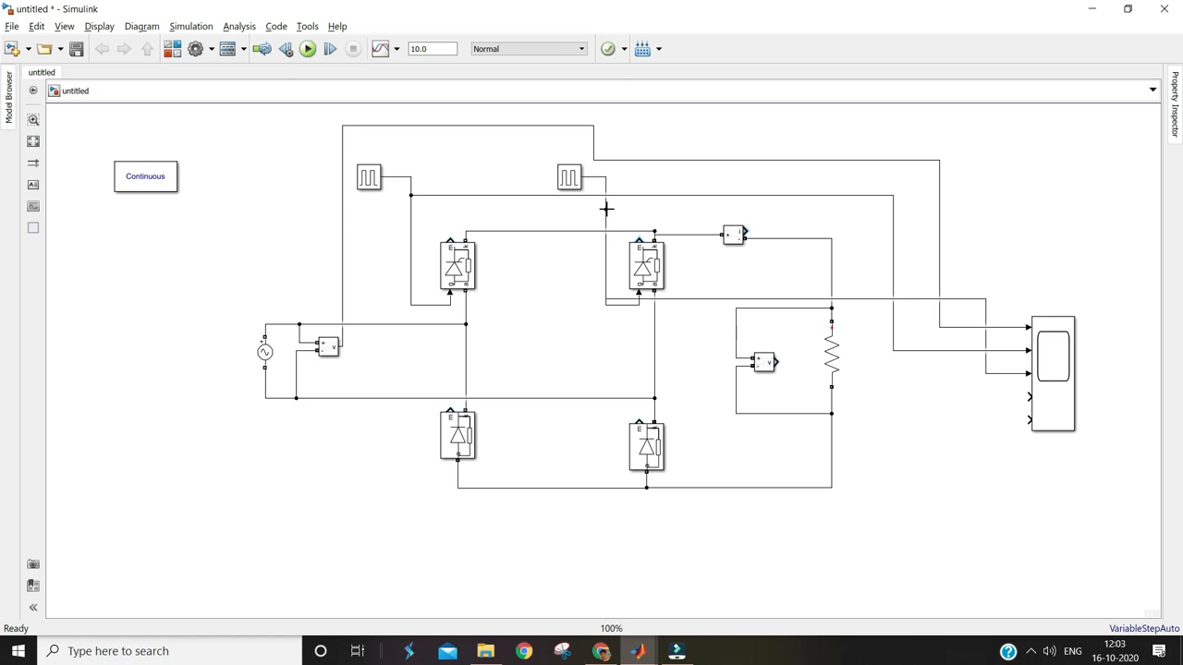
drag(877, 300, 835, 217)
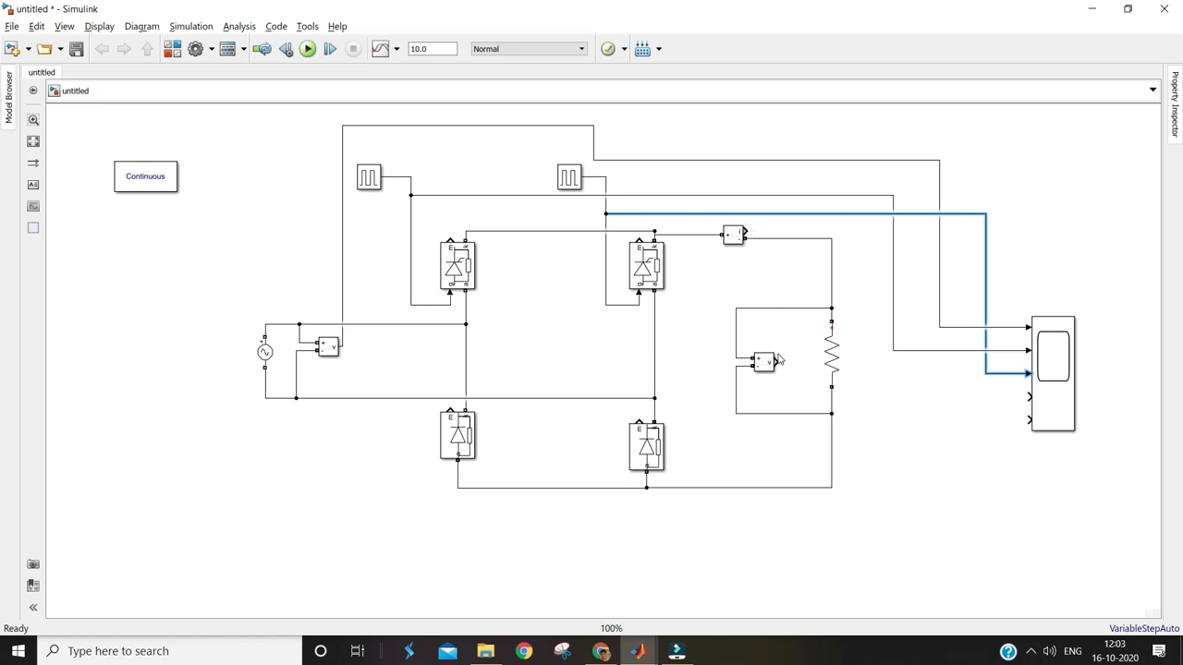
drag(776, 363, 1027, 396)
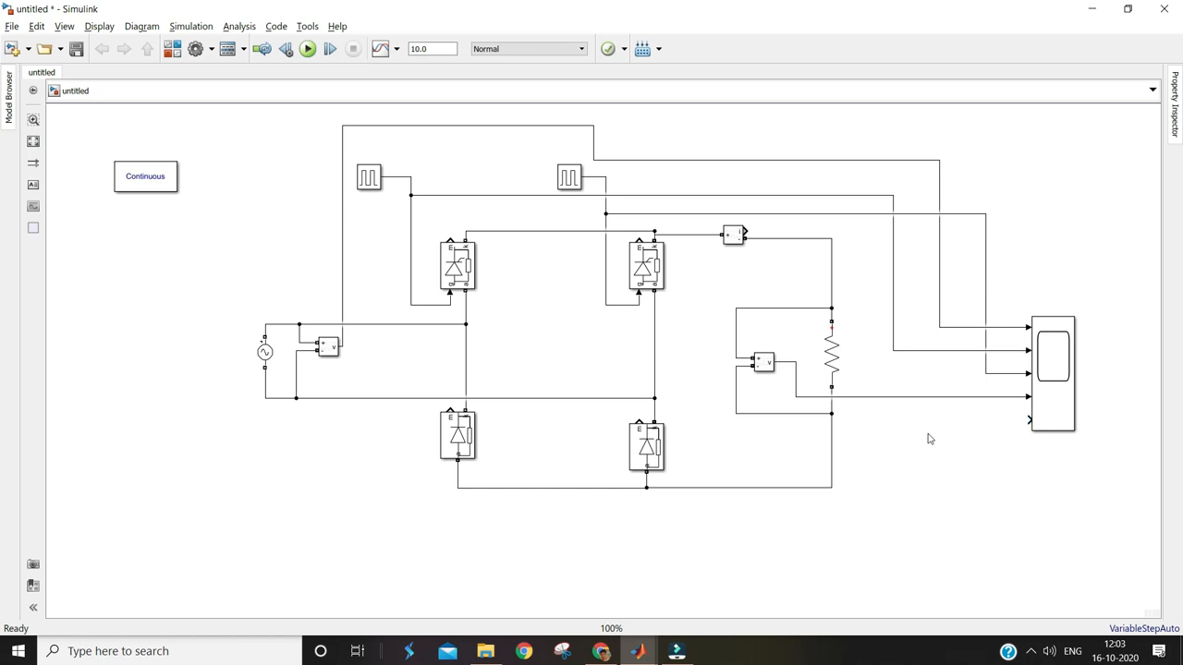
drag(749, 232, 1026, 424)
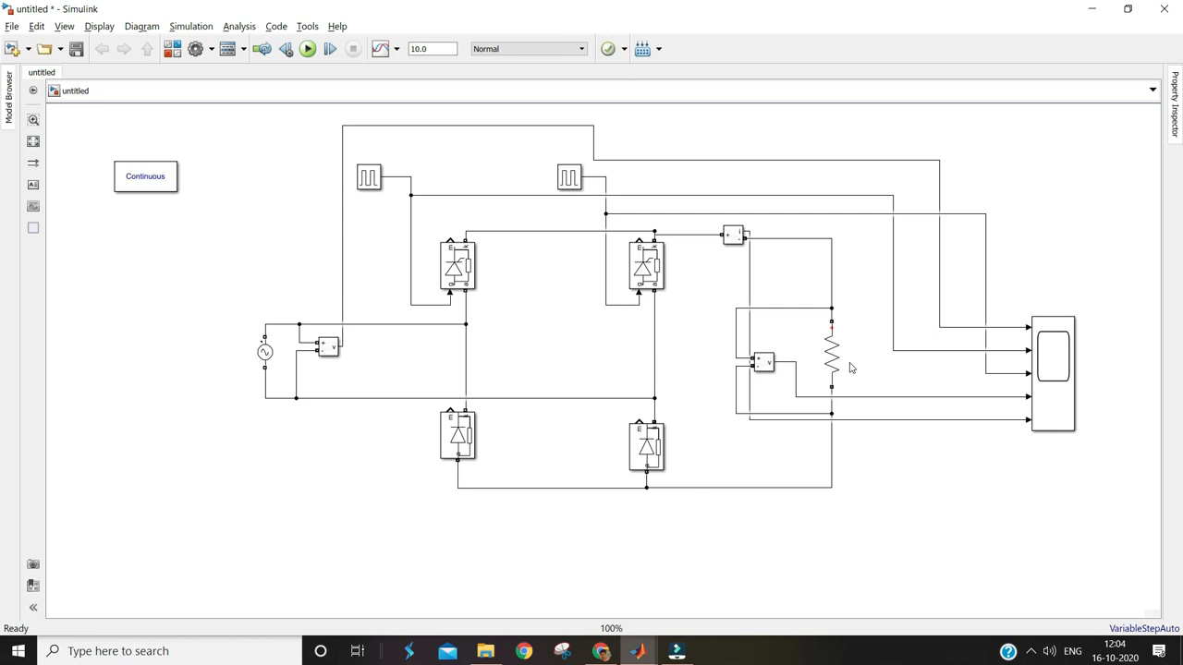
Set the AC Voltage Source's frequency to 50 Hz and its peak amplitude to 10 V.
click(272, 366)
double_click(266, 353)
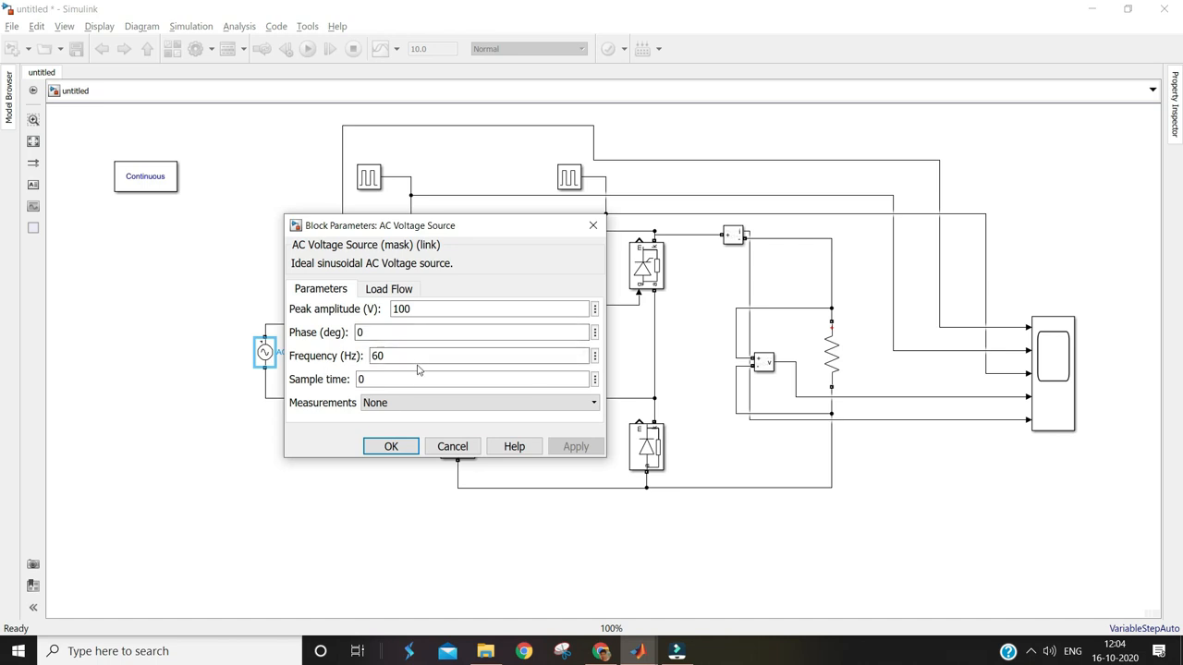
double_click(416, 356)
text(50)
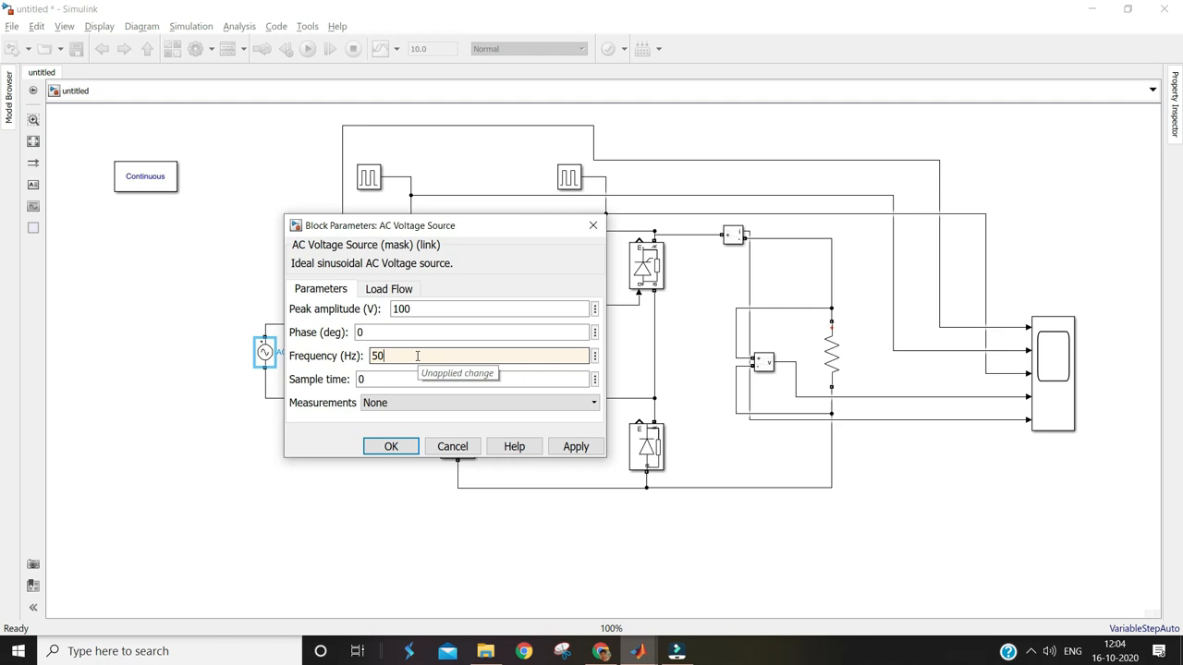
double_click(418, 308)
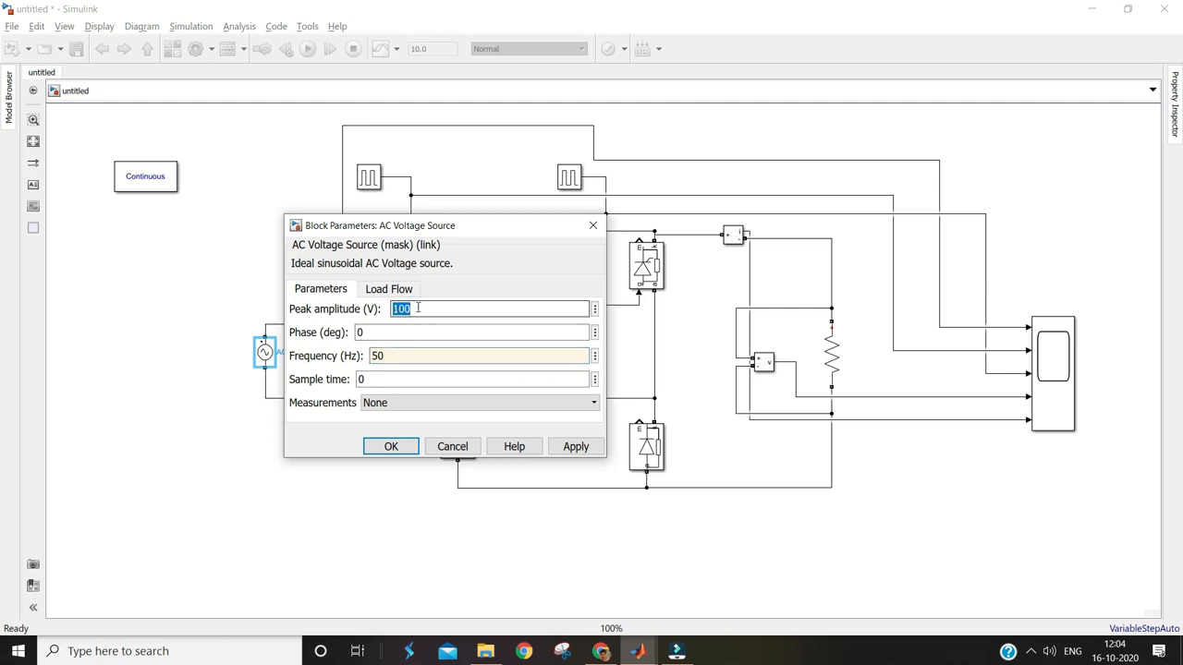
text(10)
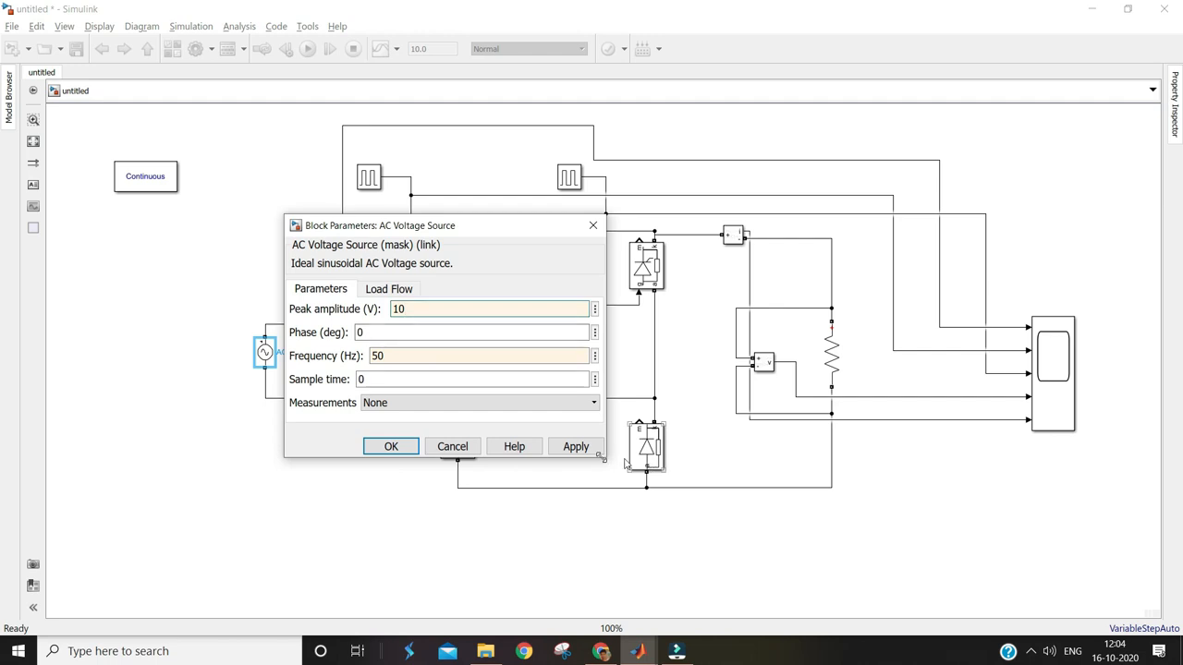
click(579, 451)
click(378, 451)
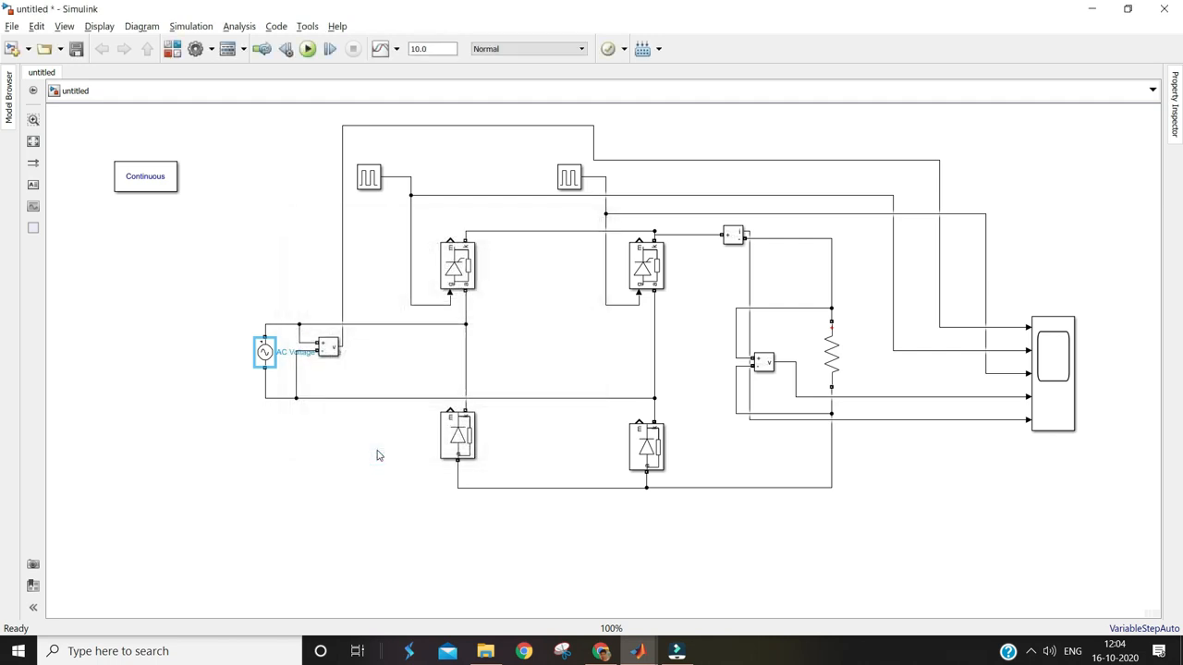
Set the first Pulse Generator's amplitude to 10 and its period to 0.02 s.
double_click(369, 178)
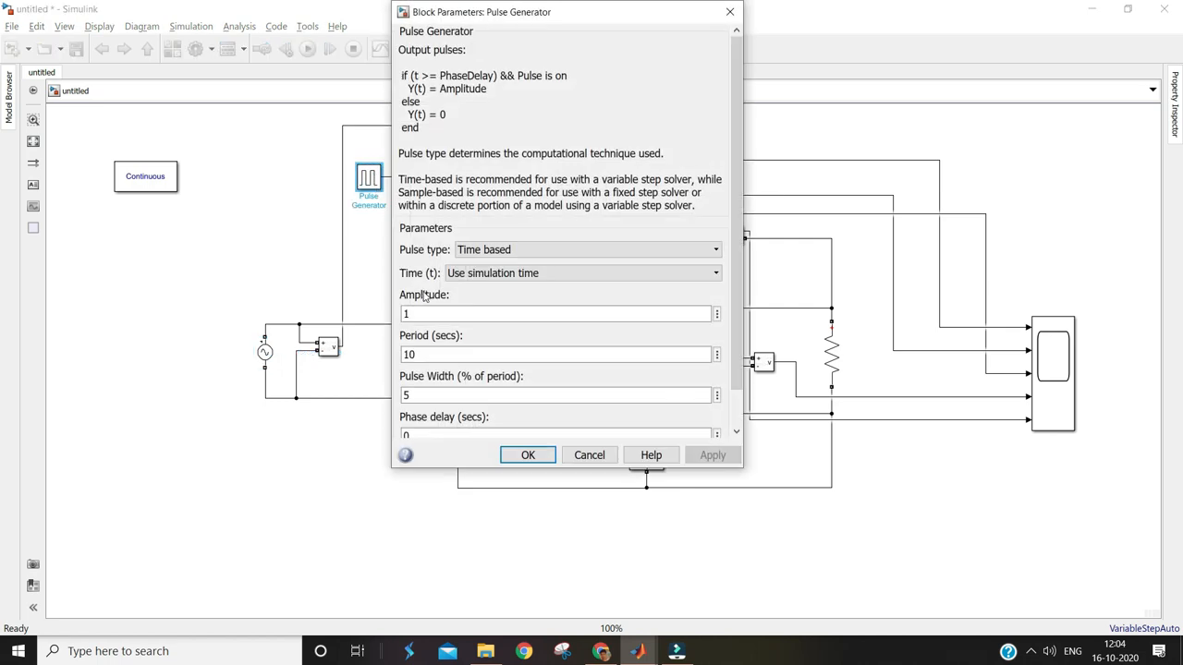
double_click(467, 311)
text(10)
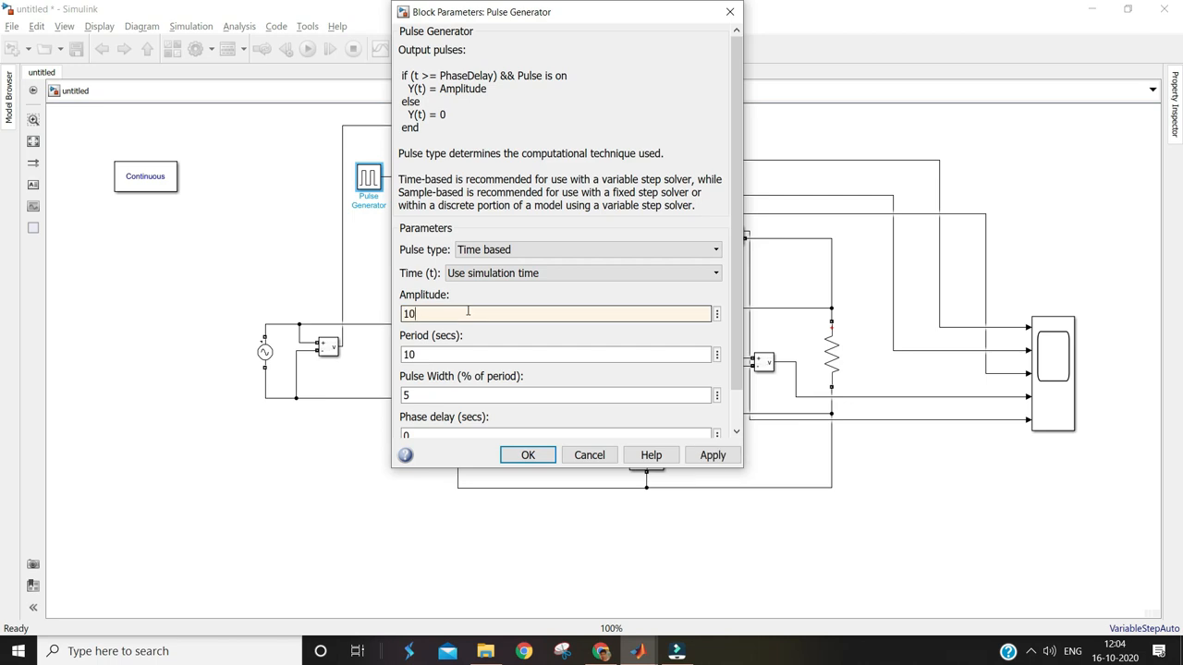
scroll(468, 312, down, 1)
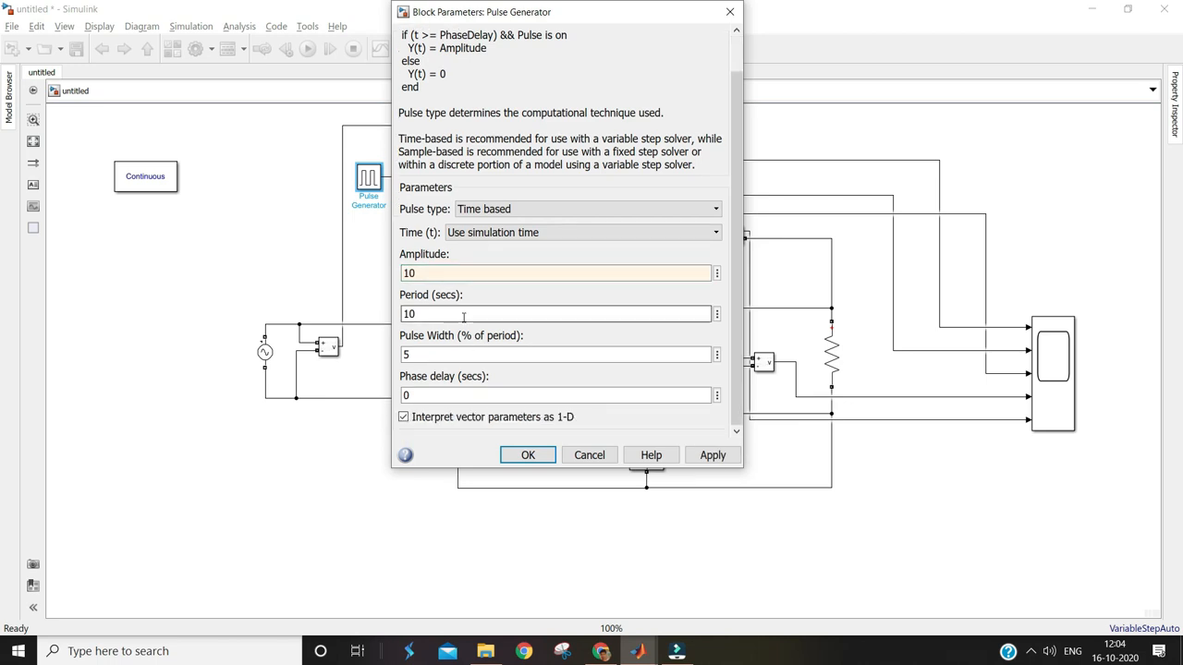
double_click(463, 316)
text(0.02)
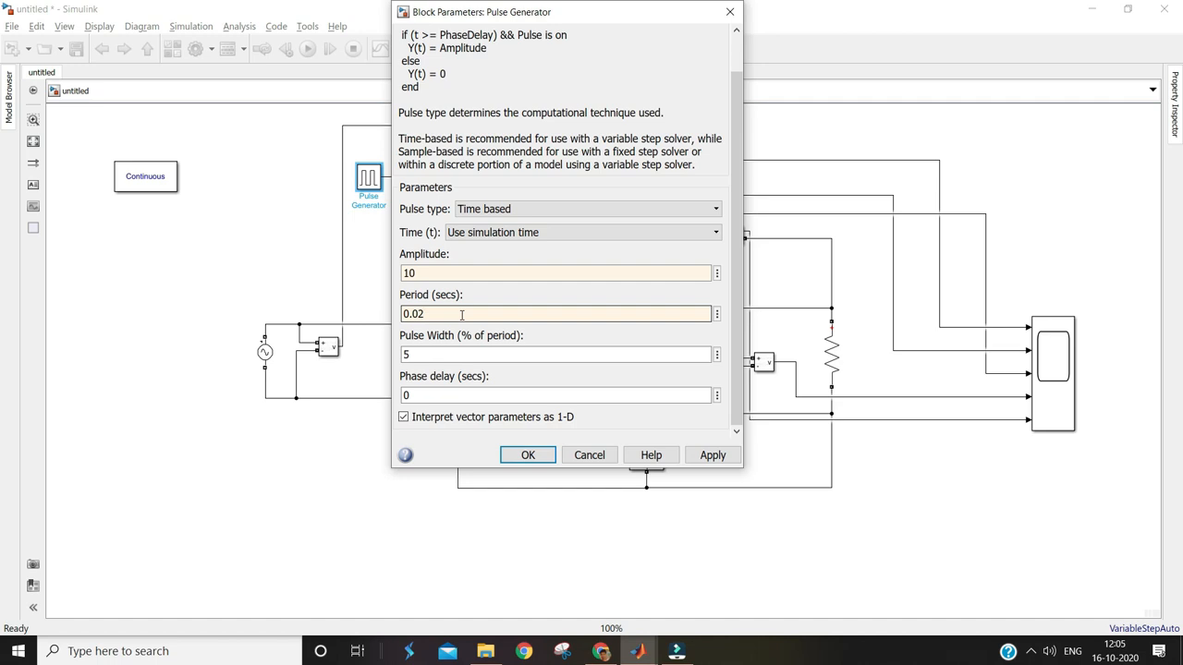
Set the first Pulse Generator's phase delay to 0.0025 s and accept its parameters.
double_click(461, 352)
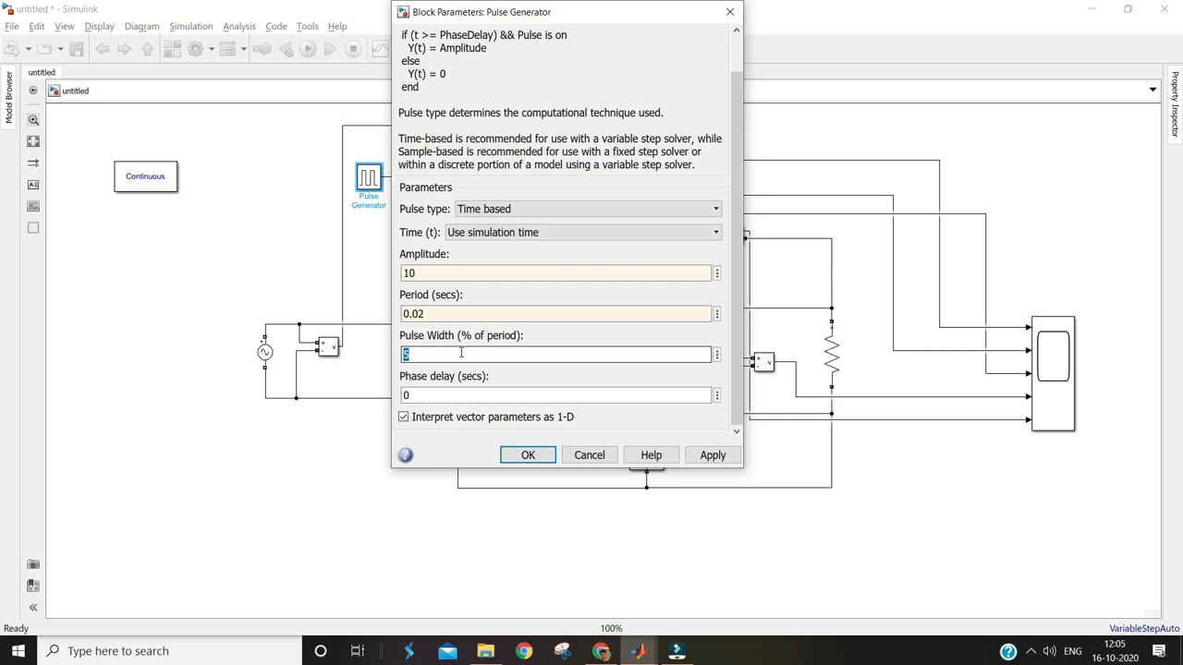
double_click(456, 394)
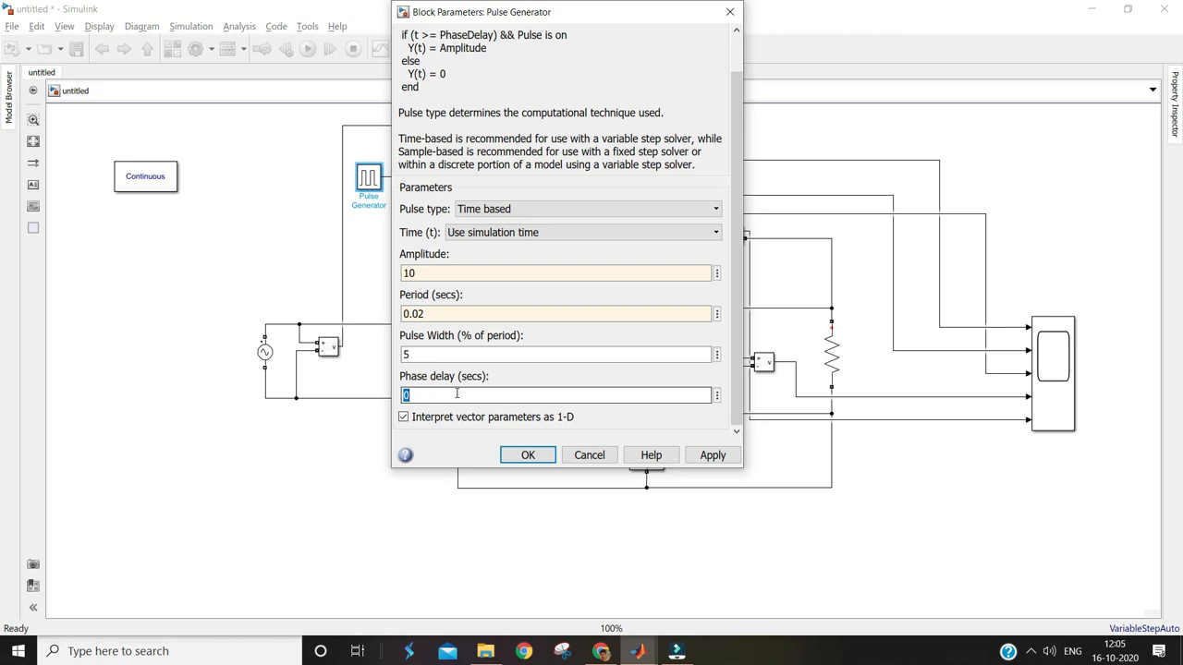
text(0)
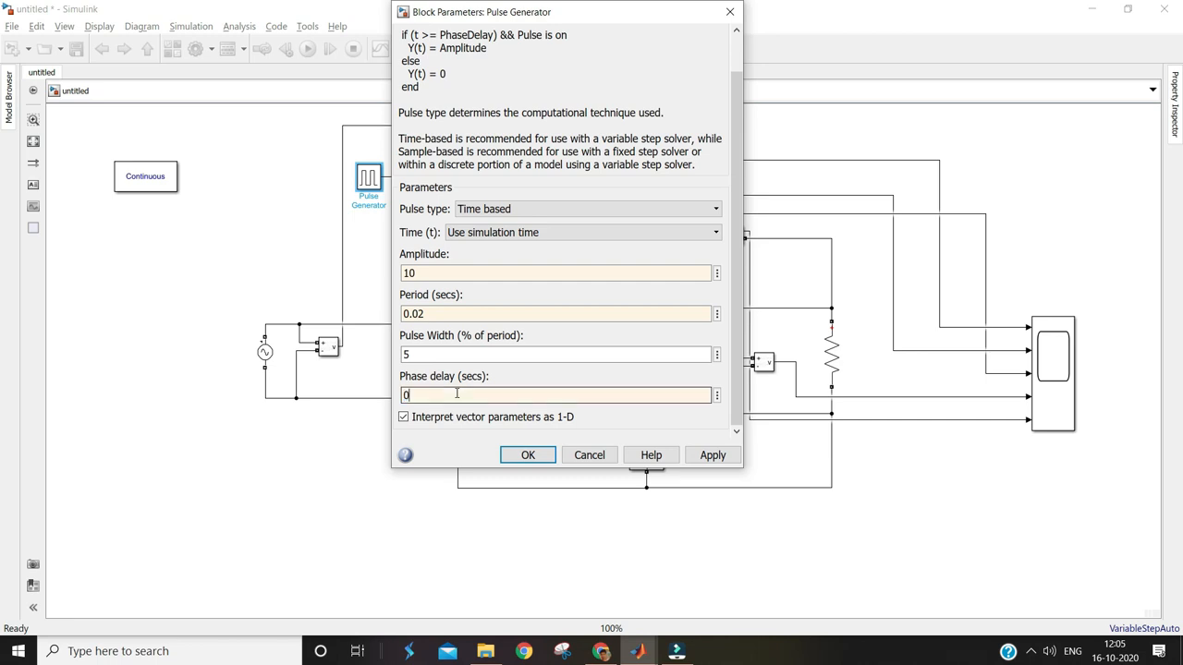
text(.0025)
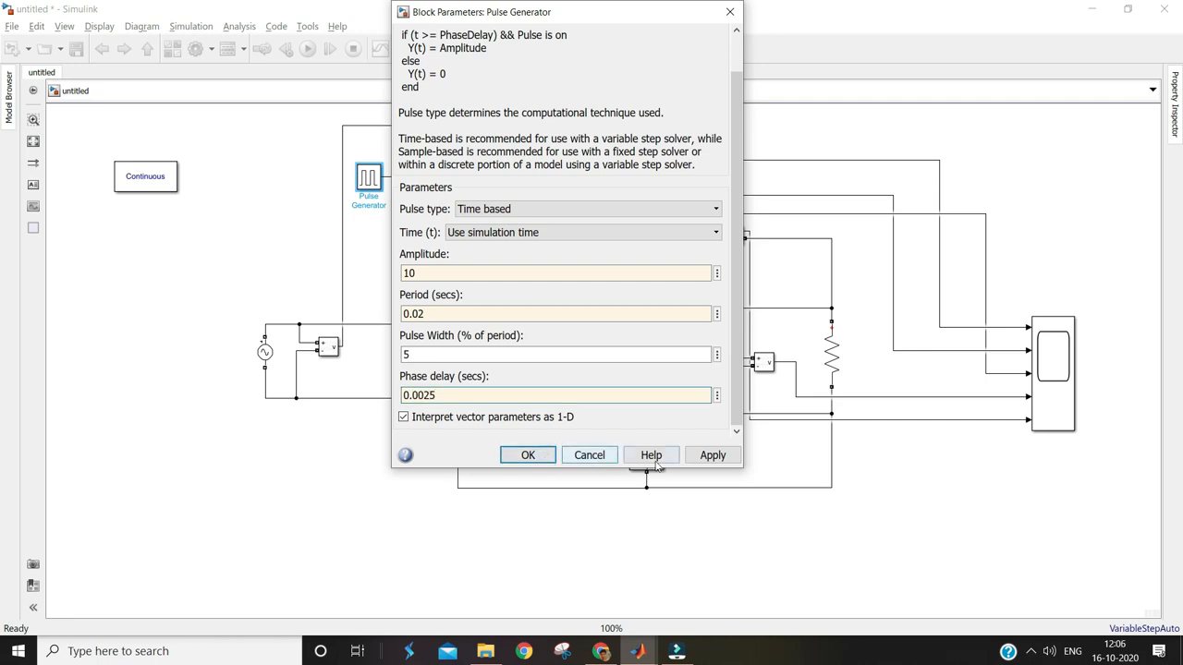
click(523, 455)
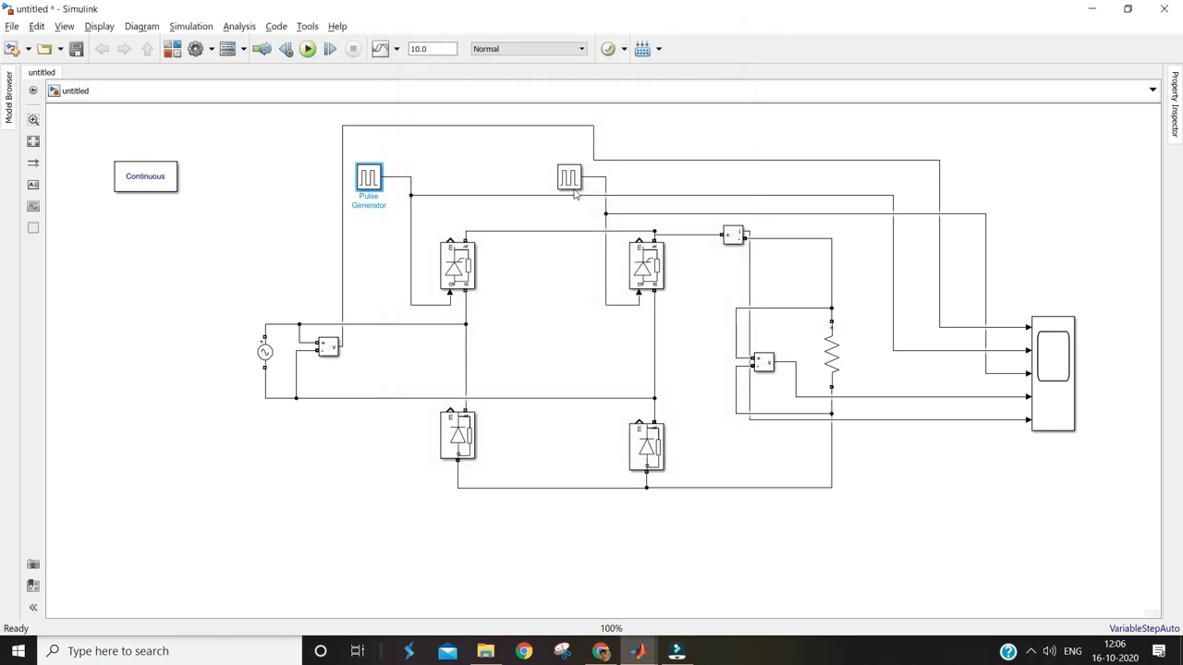
Set the second Pulse Generator's amplitude to 10 and its period to 0.02 s.
double_click(567, 177)
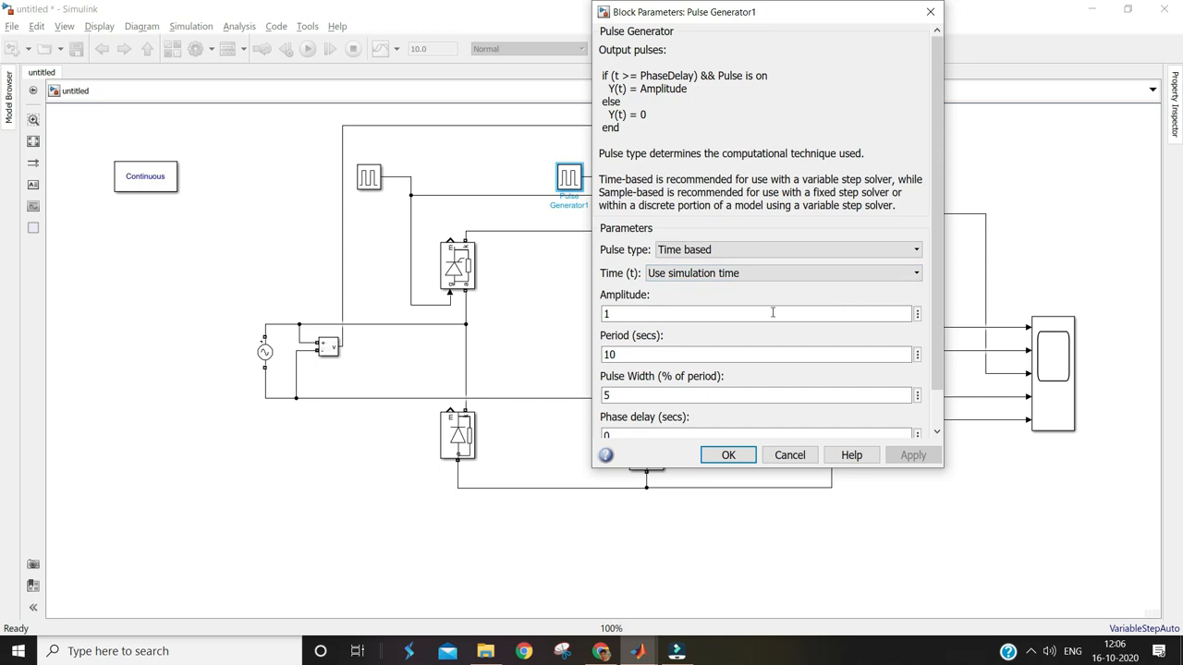
double_click(690, 316)
text(10)
double_click(647, 354)
text(0.02)
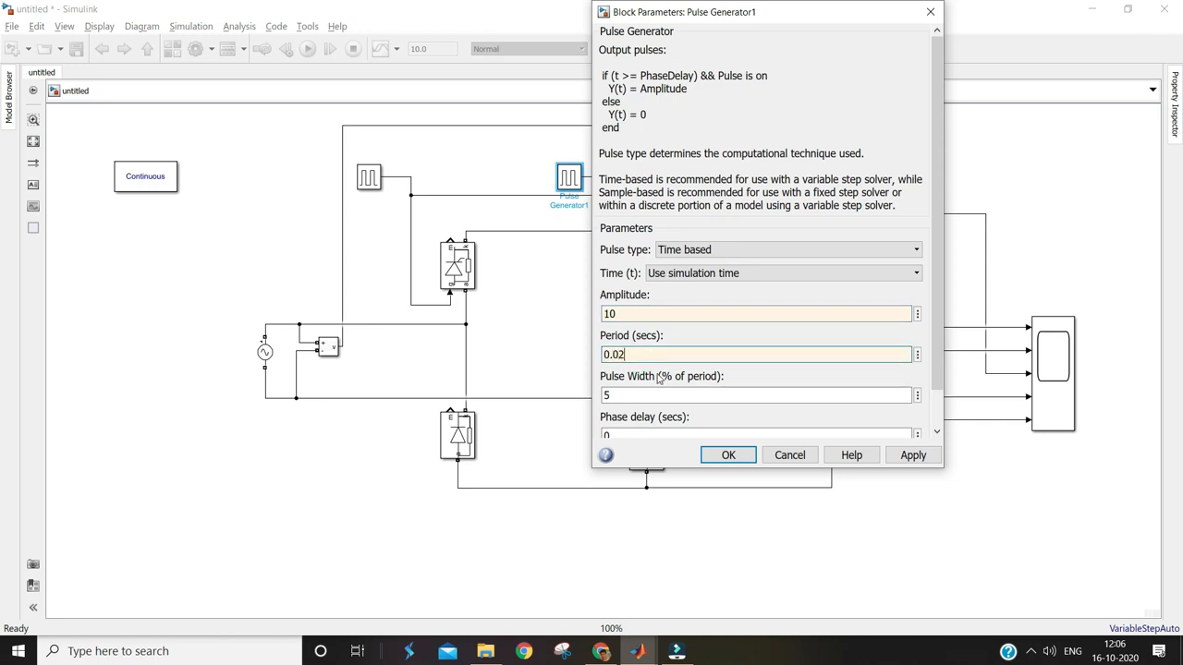
Set the second Pulse Generator's phase delay to 0.0125 s and accept its parameters.
scroll(656, 379, down, 1)
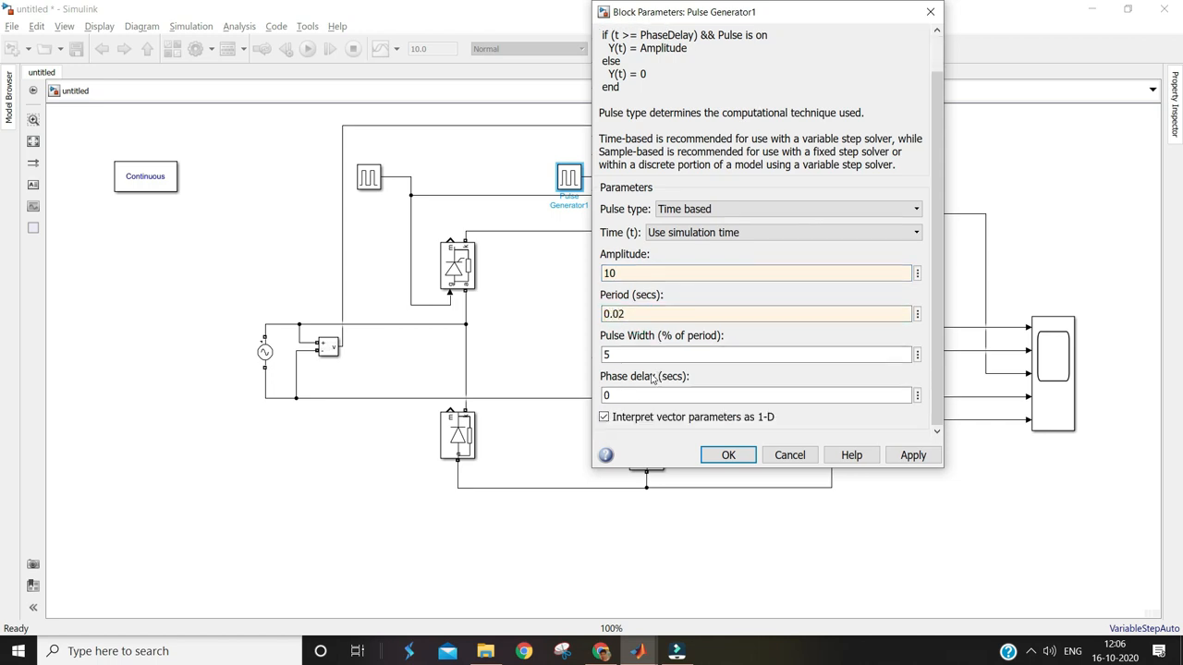
double_click(629, 388)
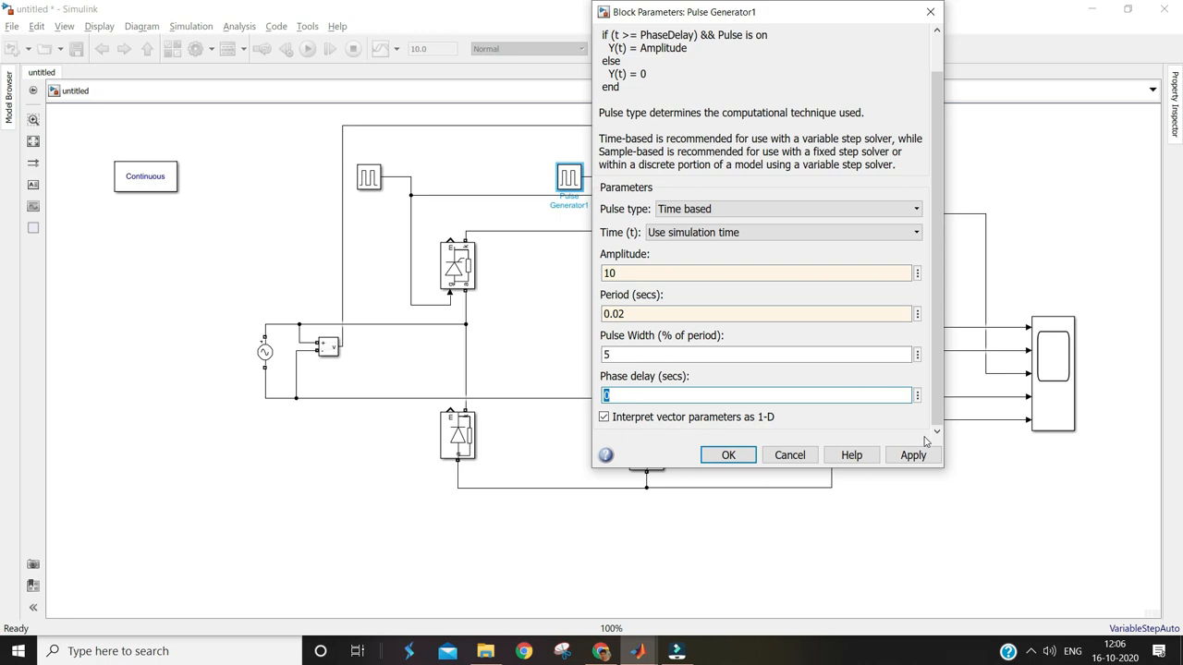
text(0.01)
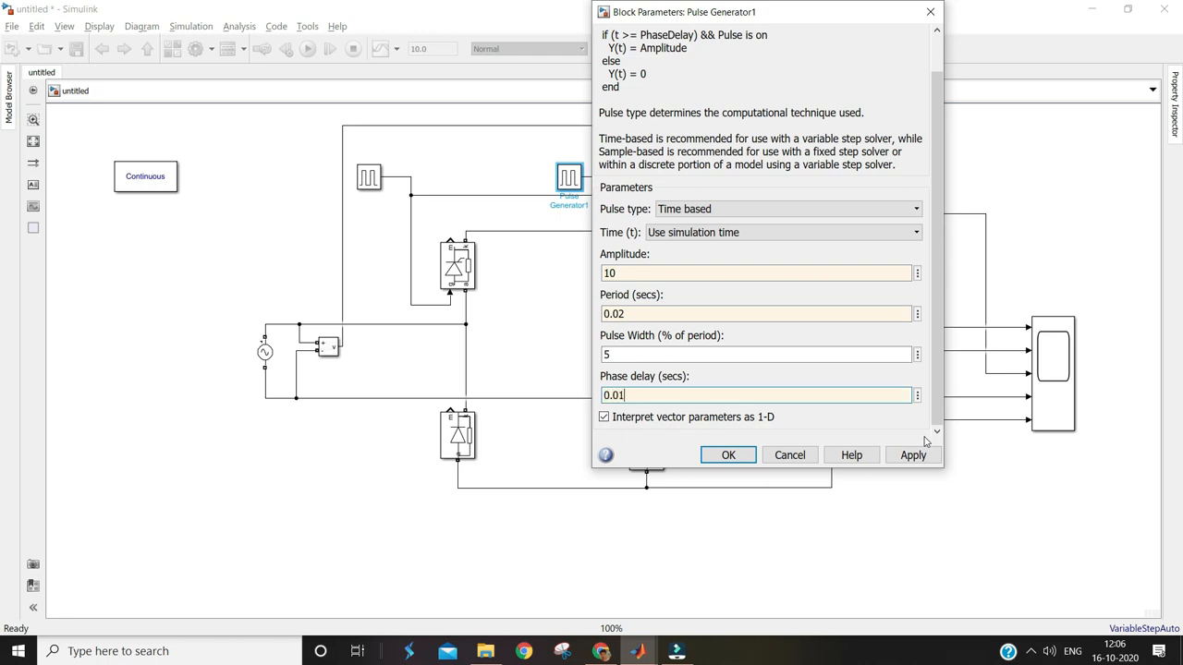
text(25)
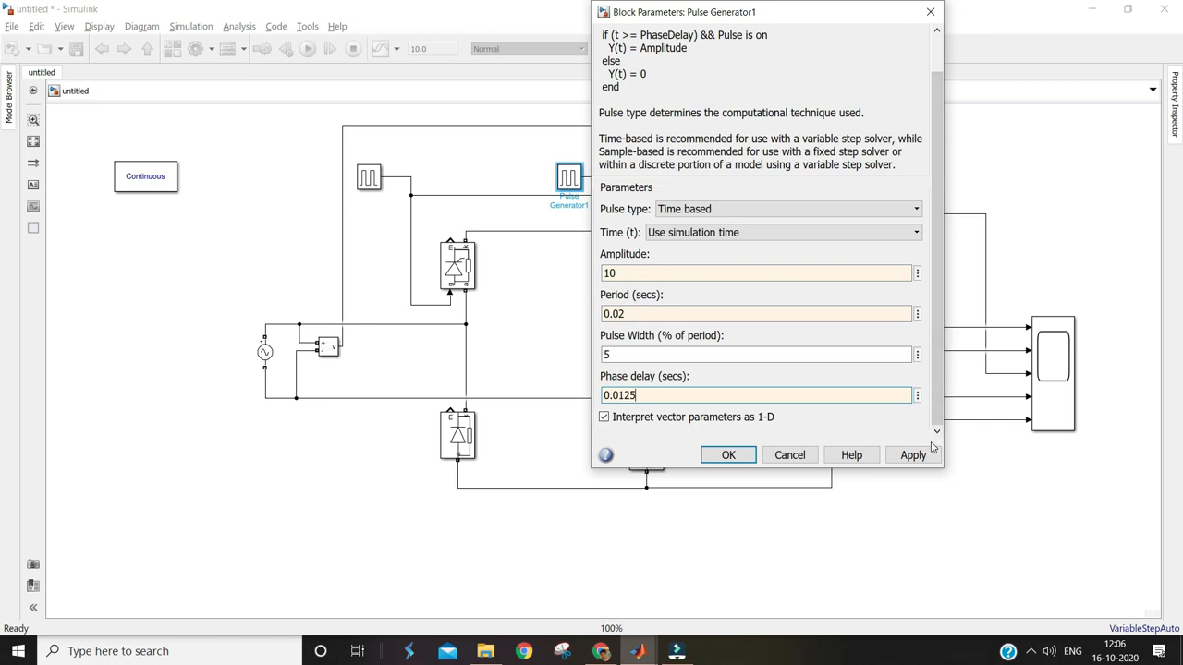
click(726, 457)
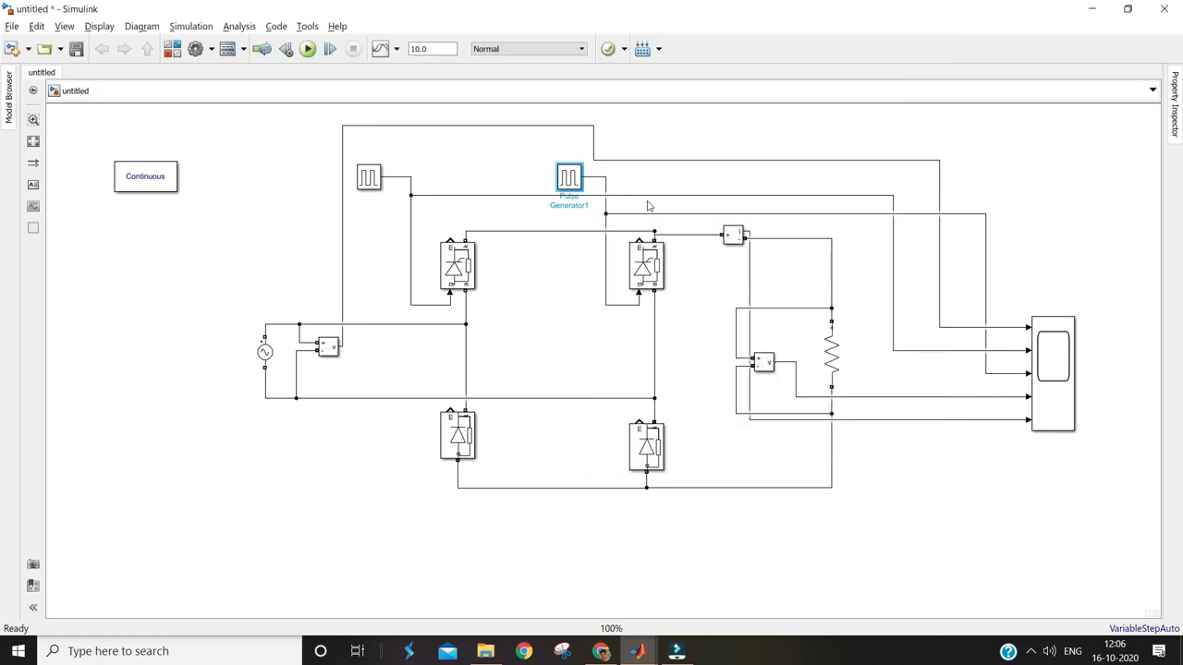
Check the load resistor's parameters without changing them and set the simulation stop time to 0.1.
double_click(837, 366)
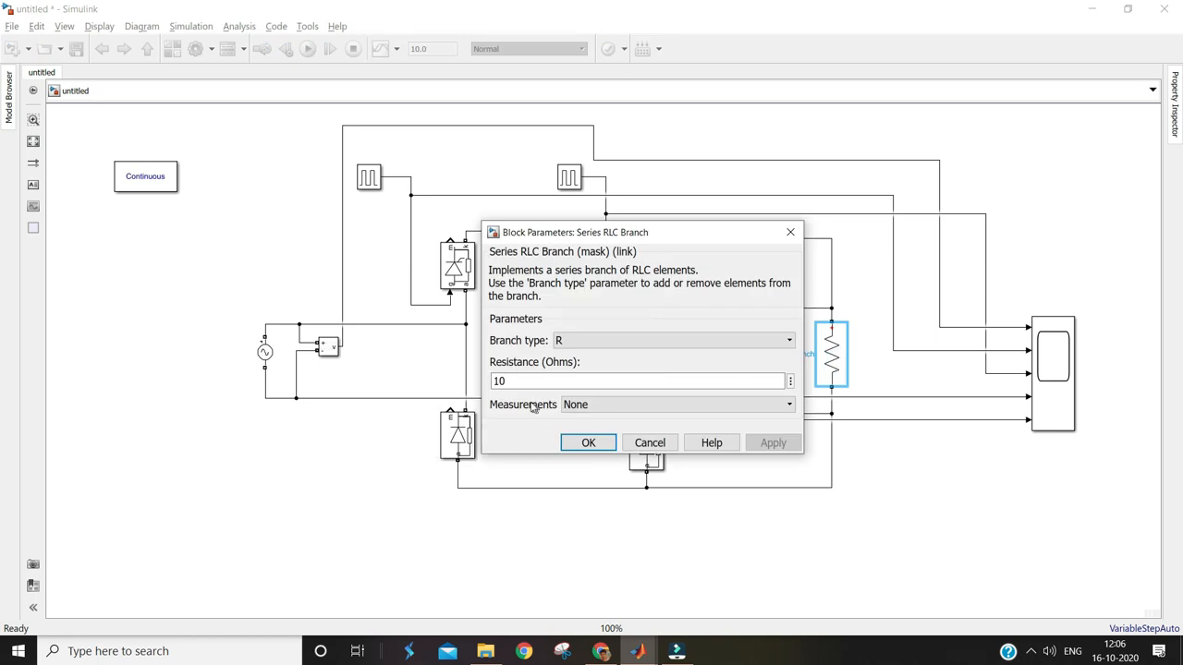
click(580, 442)
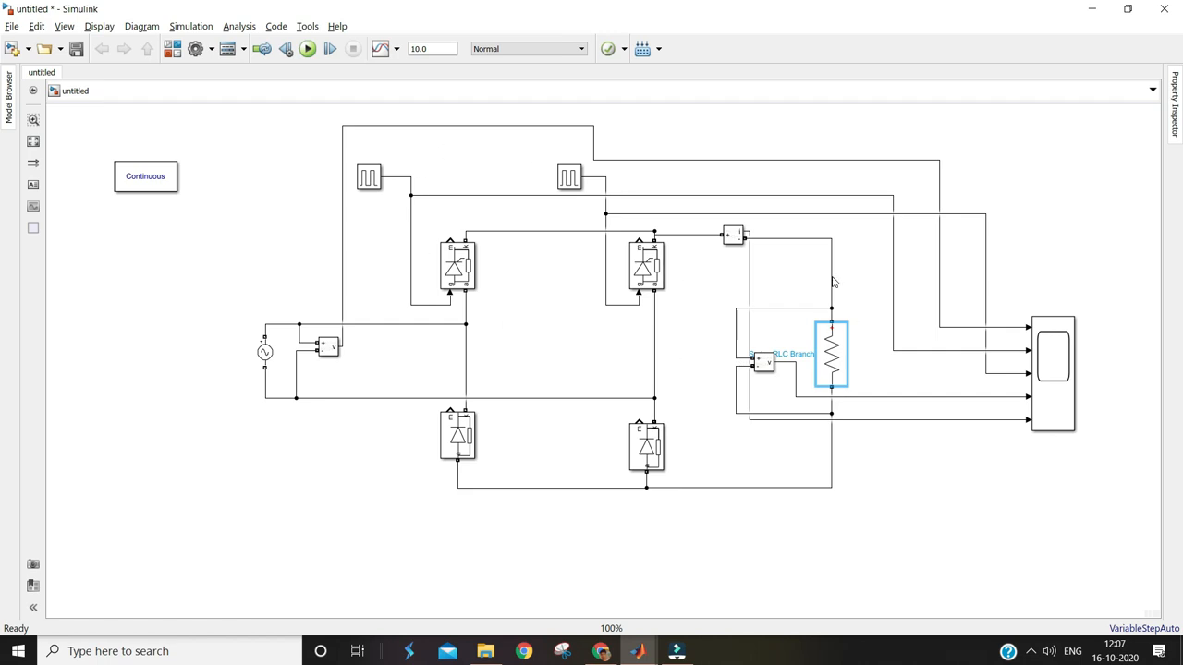
double_click(418, 49)
text(0.1)
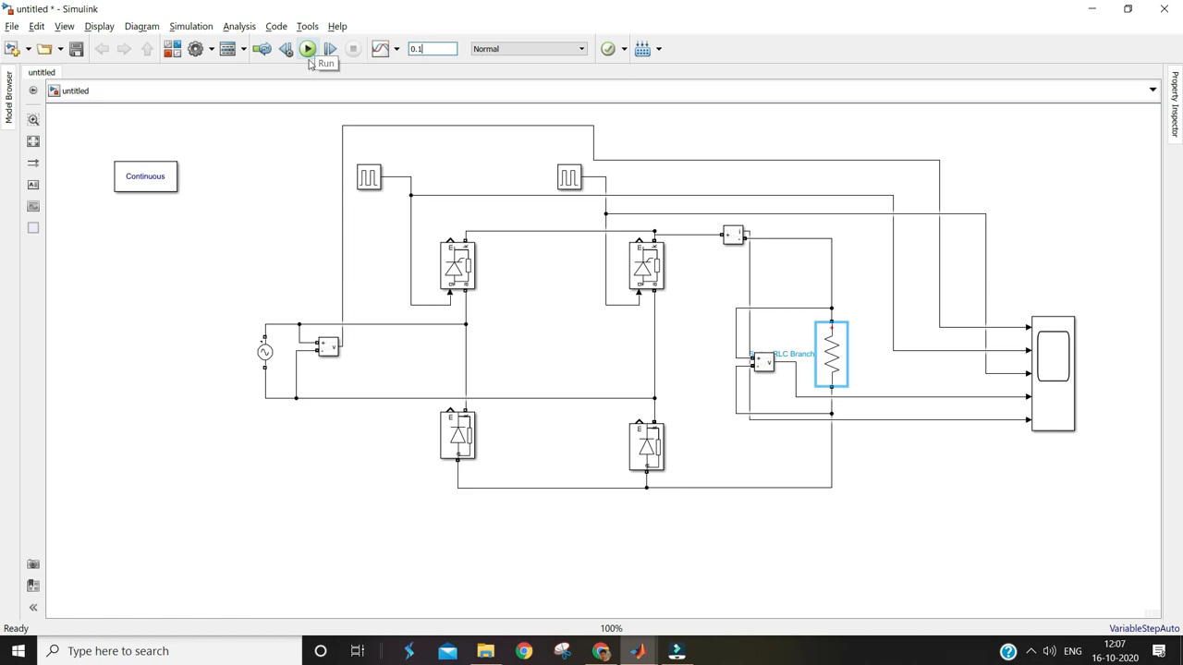
Run the simulation and open the Scope maximized to view the source voltage, gate pulses, load voltage and load current waveforms.
click(308, 49)
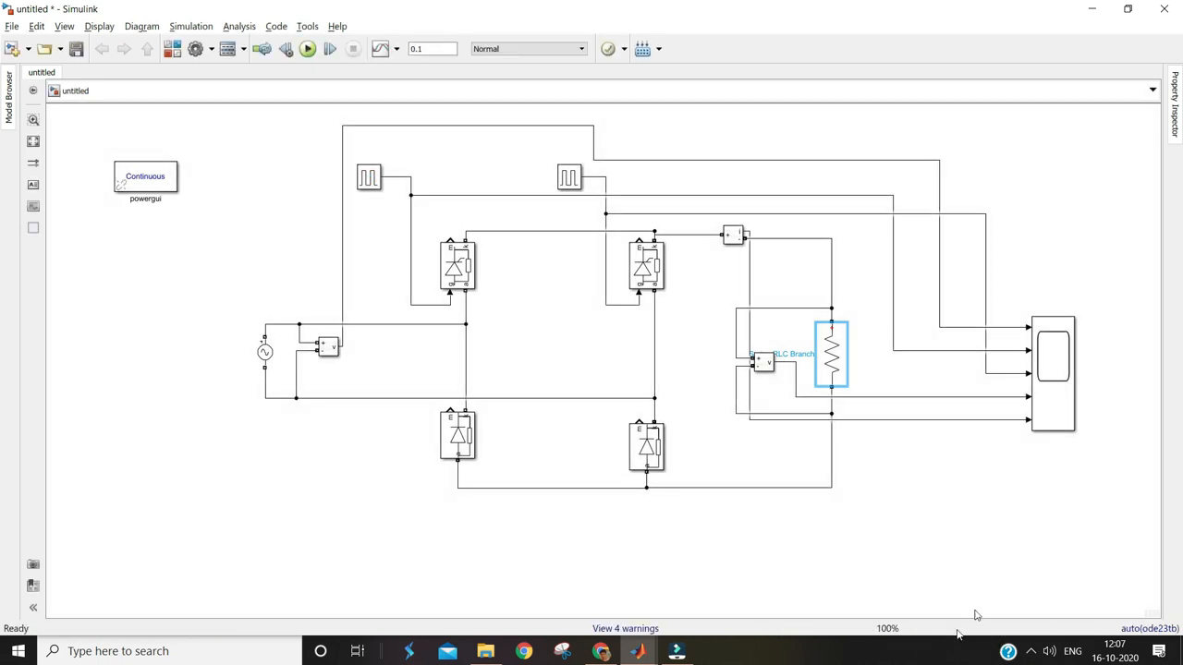
click(1056, 369)
double_click(1056, 369)
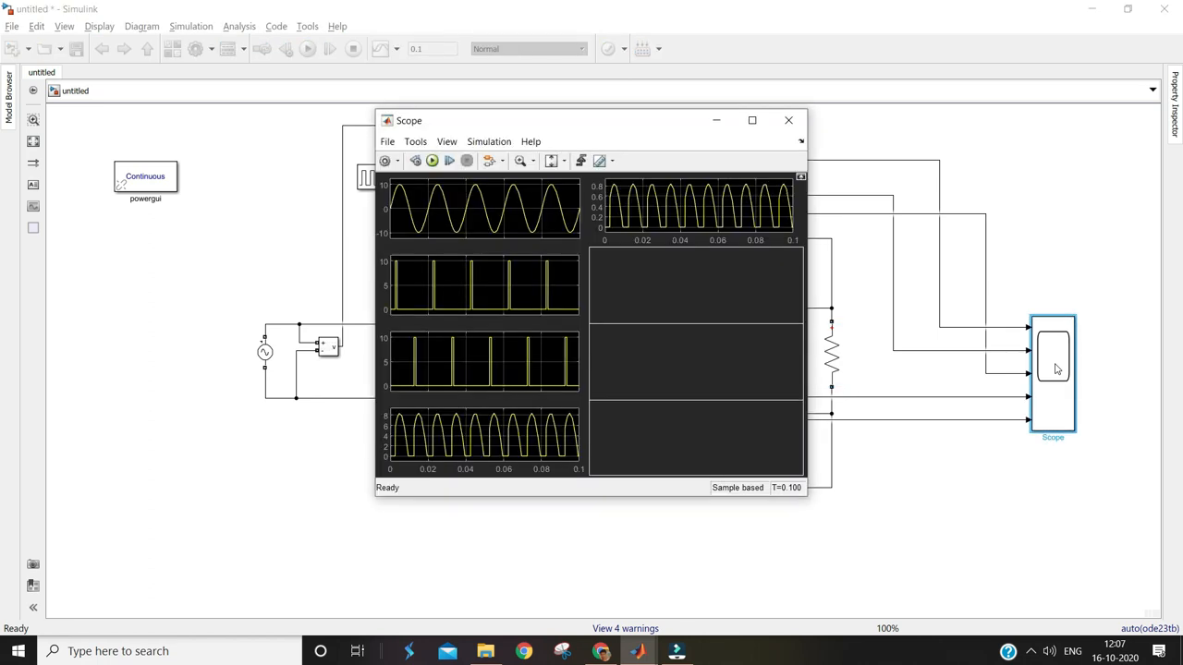
click(751, 120)
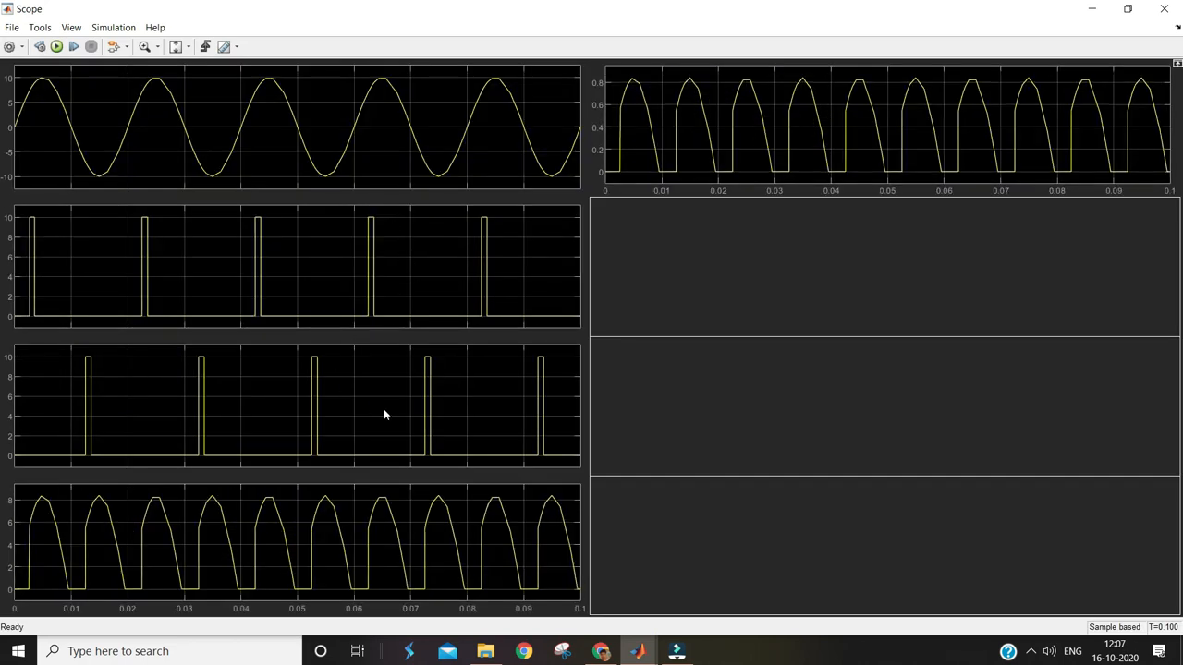